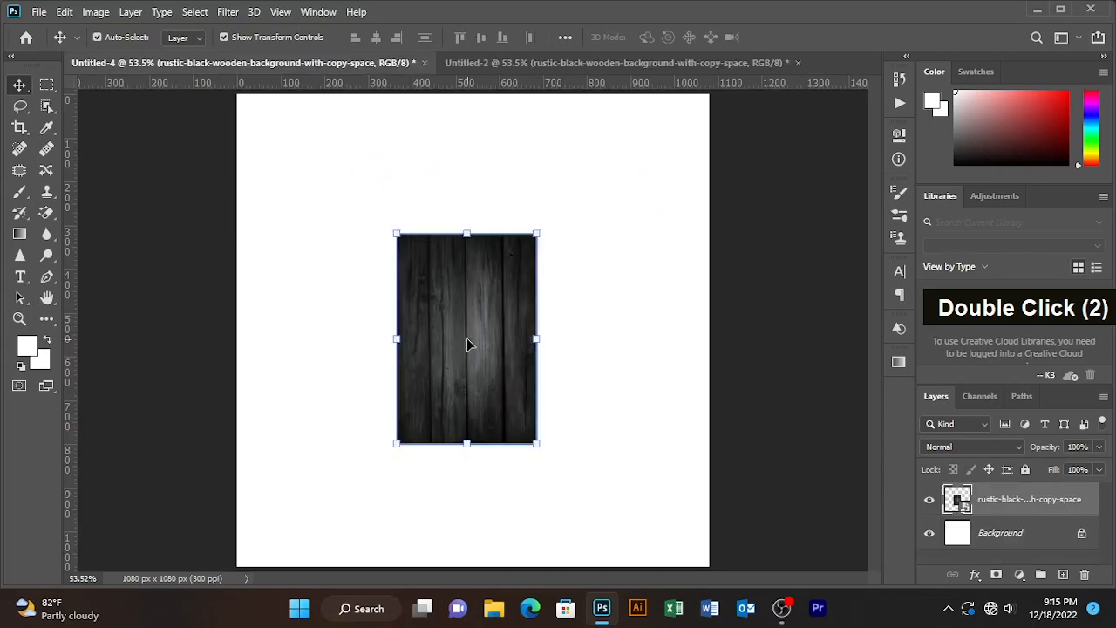
- Enlarge the wooden texture layer to 36.45% so it covers the canvas, nudge it slightly right, and lock the layer
left_click(533, 235)
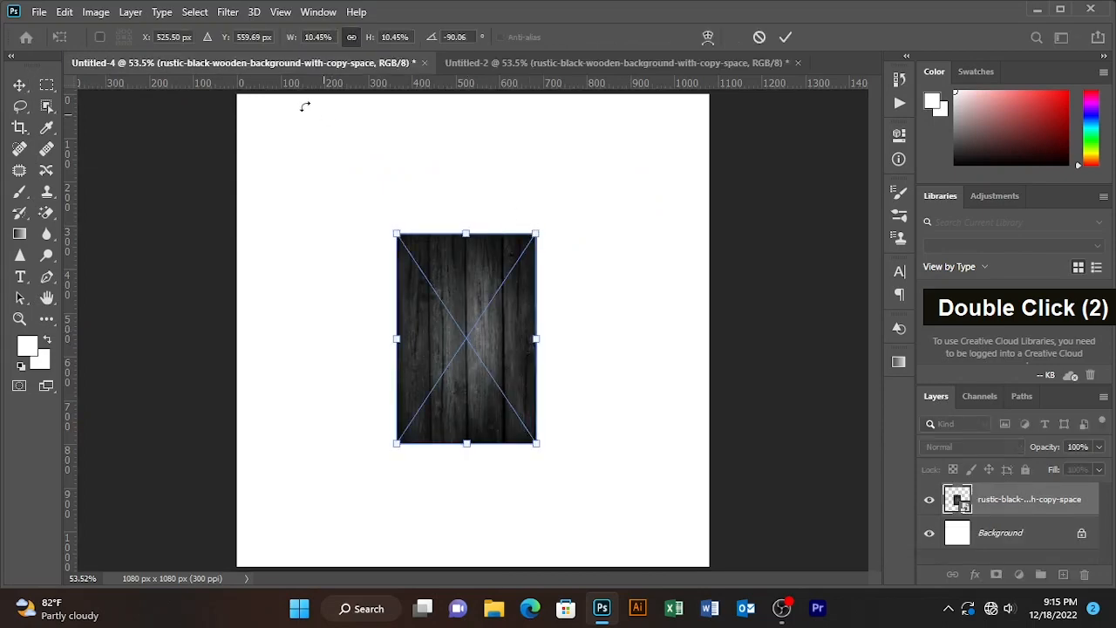
left_click(353, 37)
mouse_move(370, 40)
left_mouse_down()
mouse_move(417, 45)
mouse_move(390, 48)
left_mouse_up()
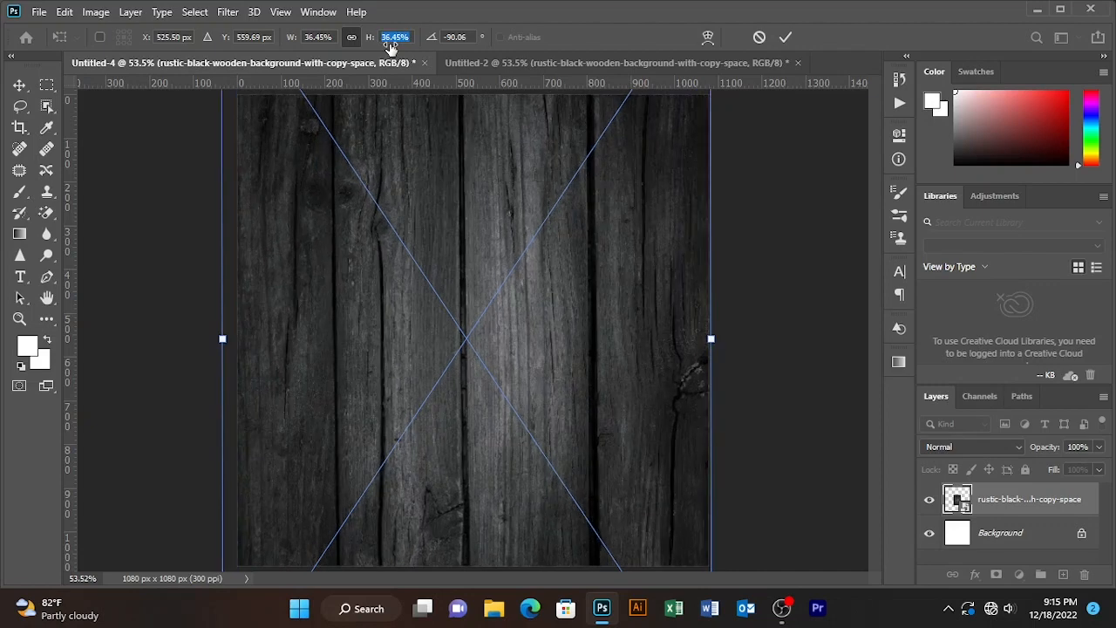
key("Right")
key("Right")
key("Right")
key("Right")
key("Right")
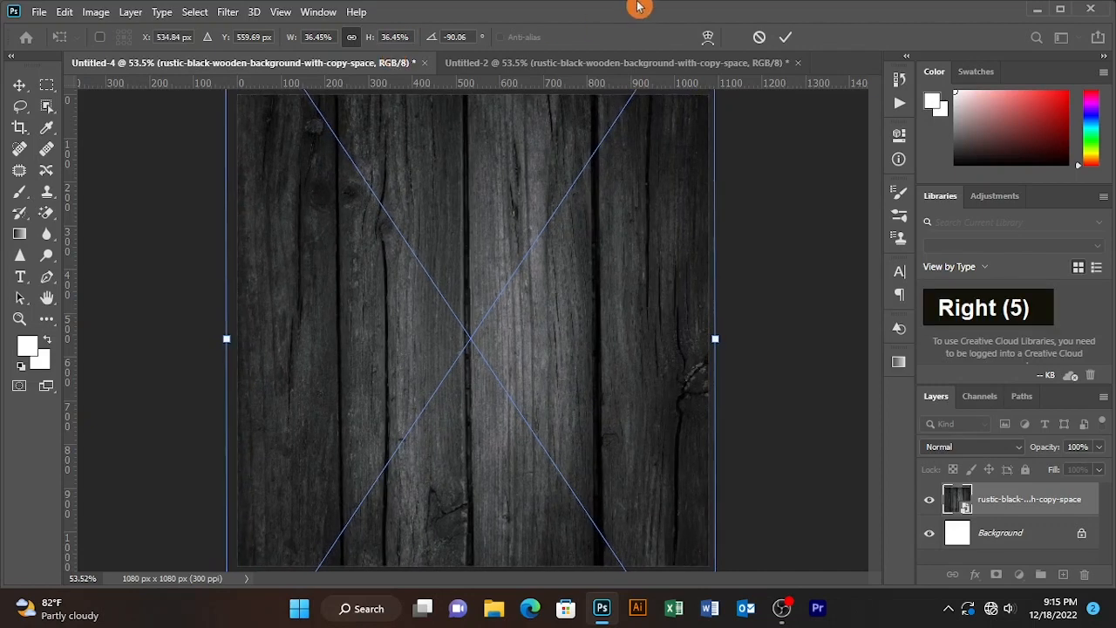
double_click(566, 282)
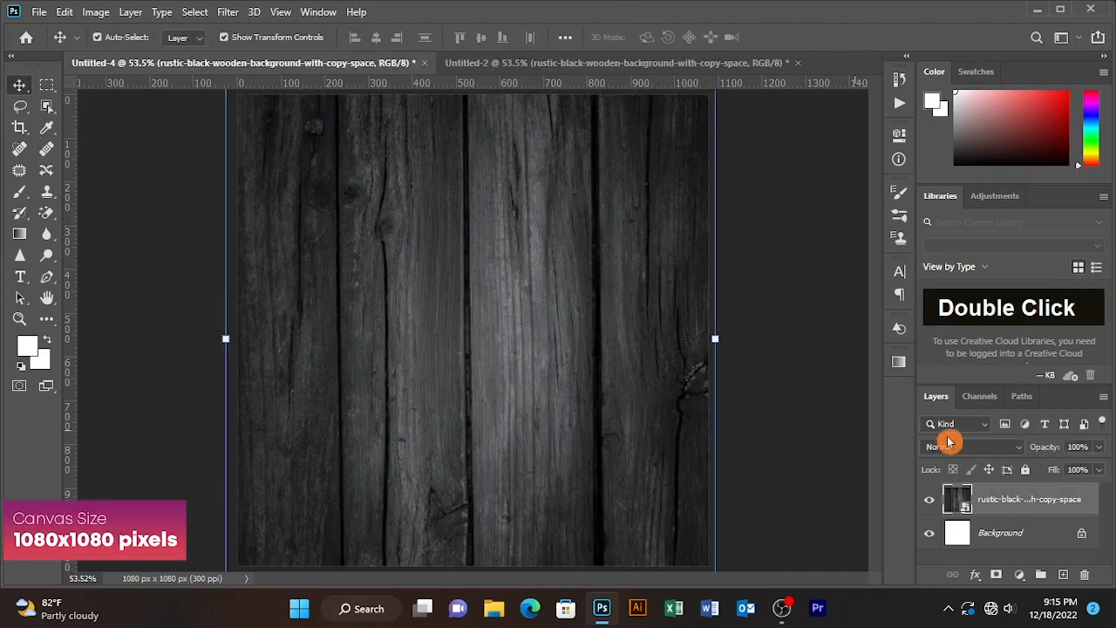
left_click(1025, 469)
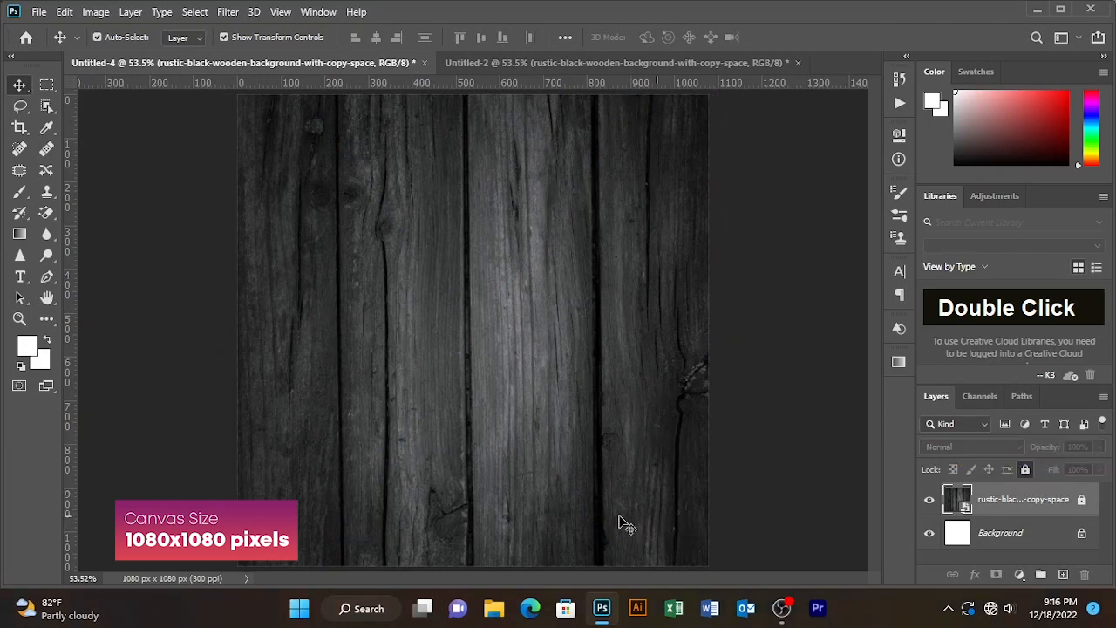
- Add a text line reading "FOOD MENU" in the upper part of the canvas
left_click(20, 276)
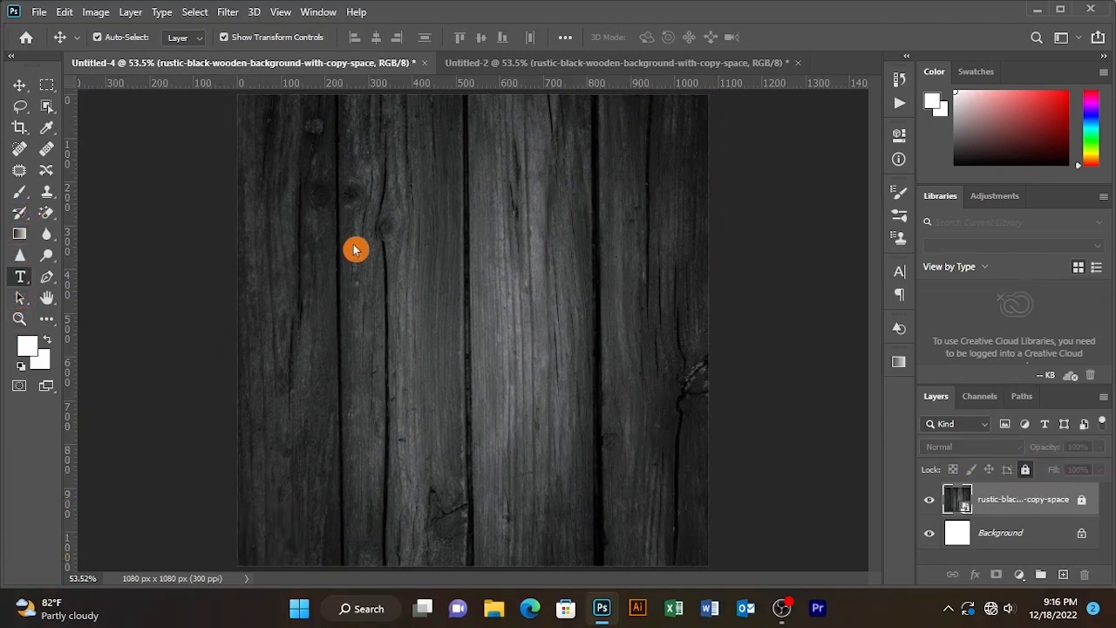
left_click(511, 232)
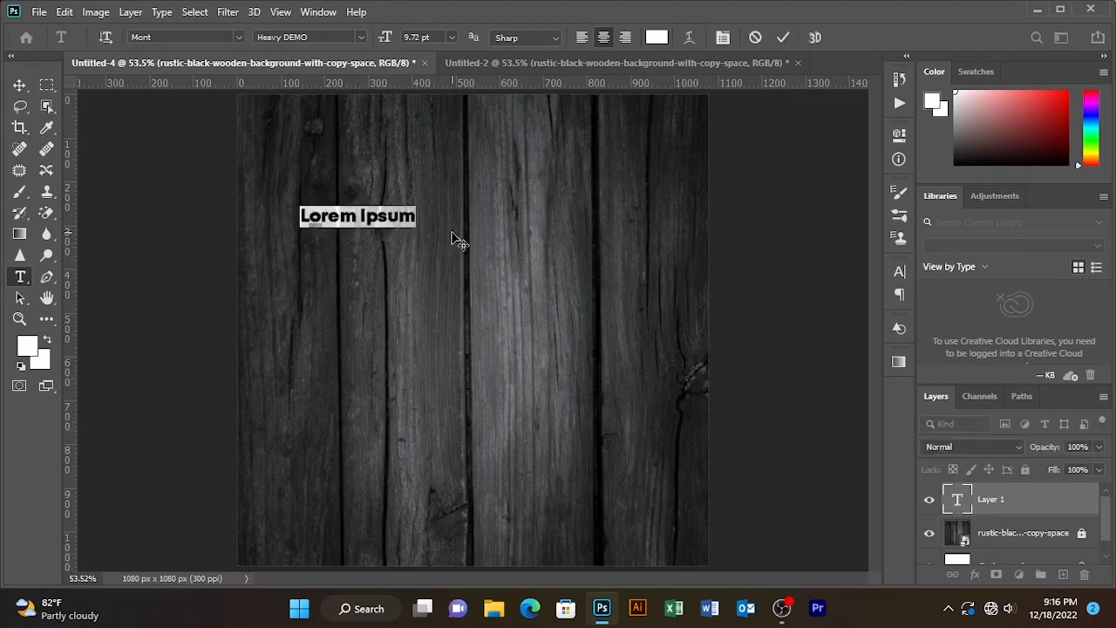
type("f")
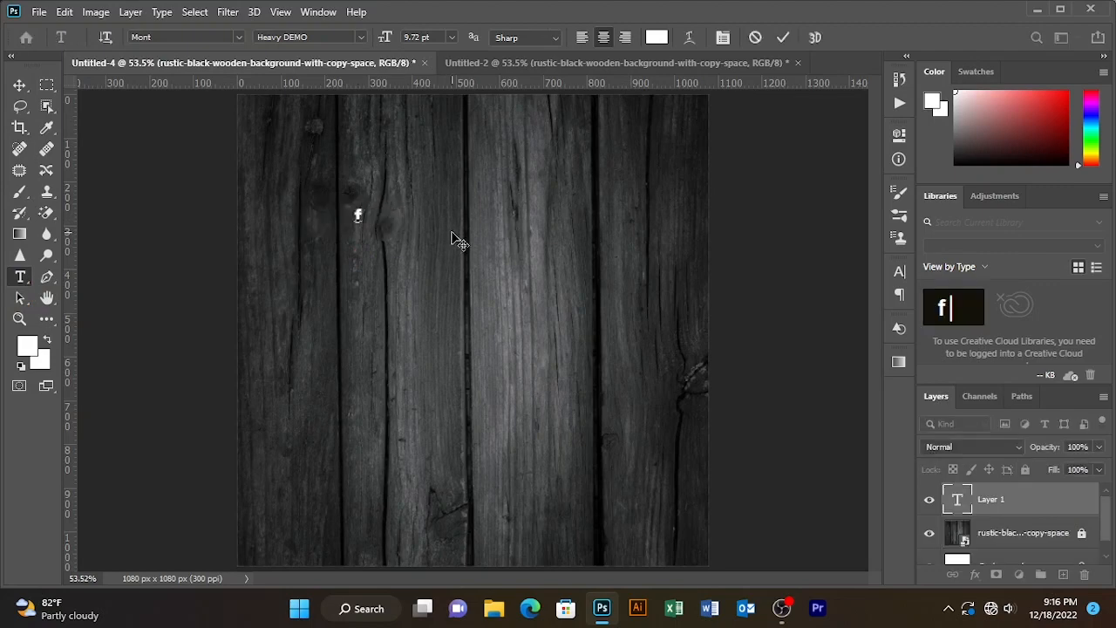
key("BackSpace")
type("FOO")
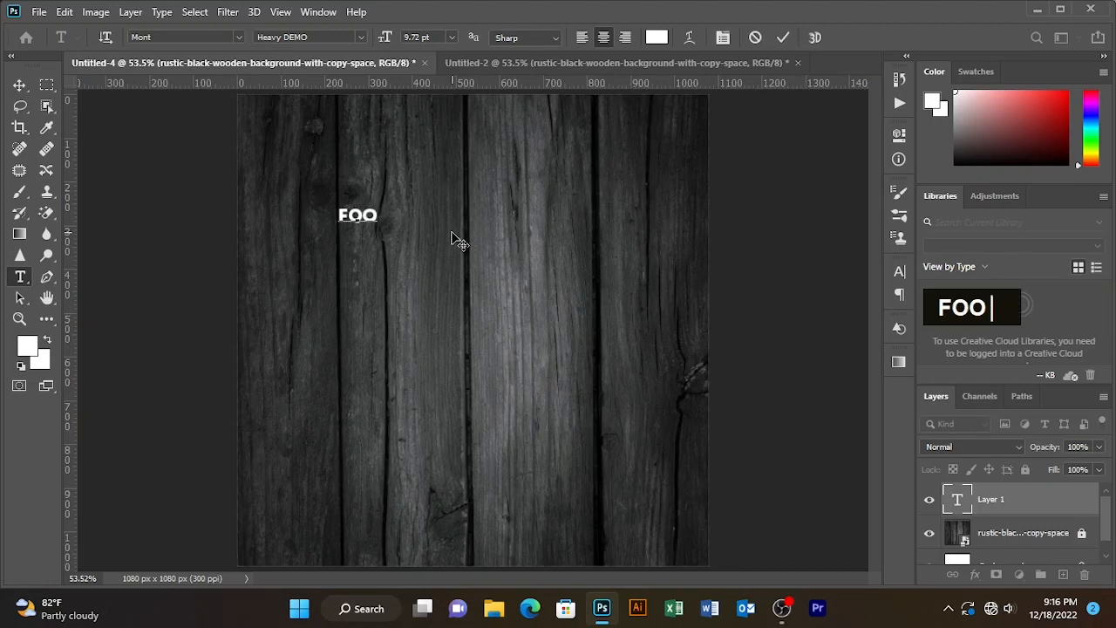
type("D ")
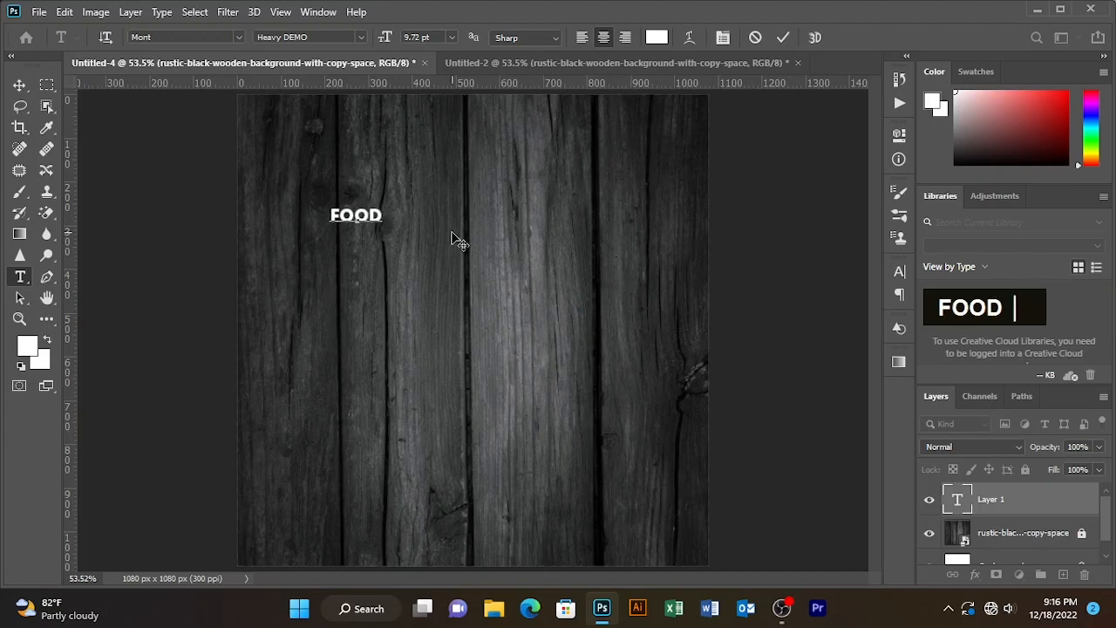
type("MENU")
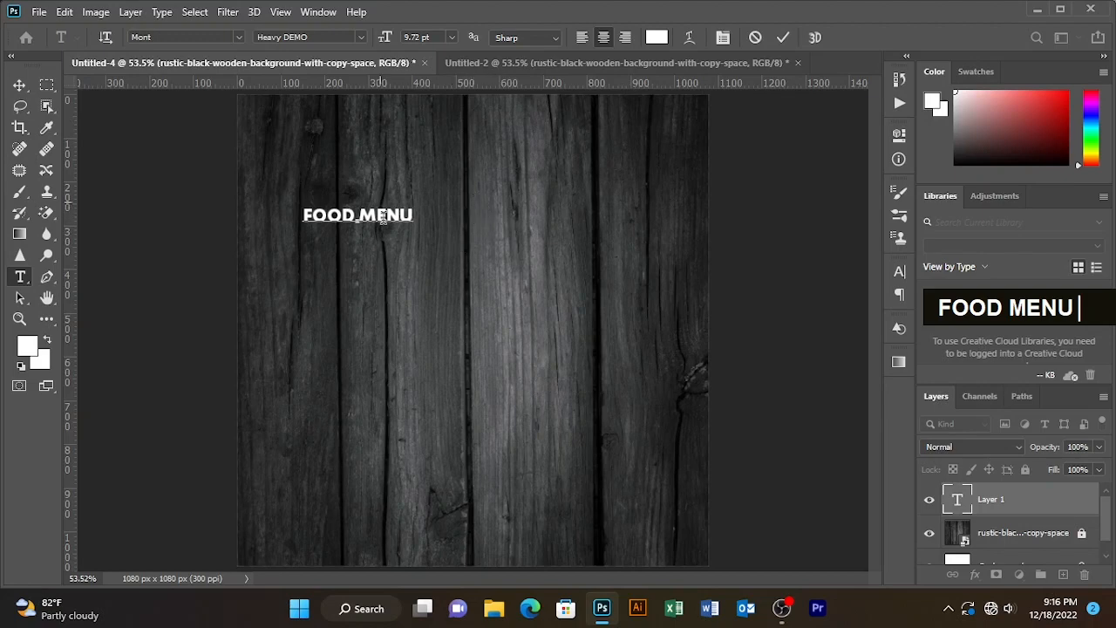
- Set the FOOD MENU text size to 25.72 pt and commit the text
key("ctrl+a")
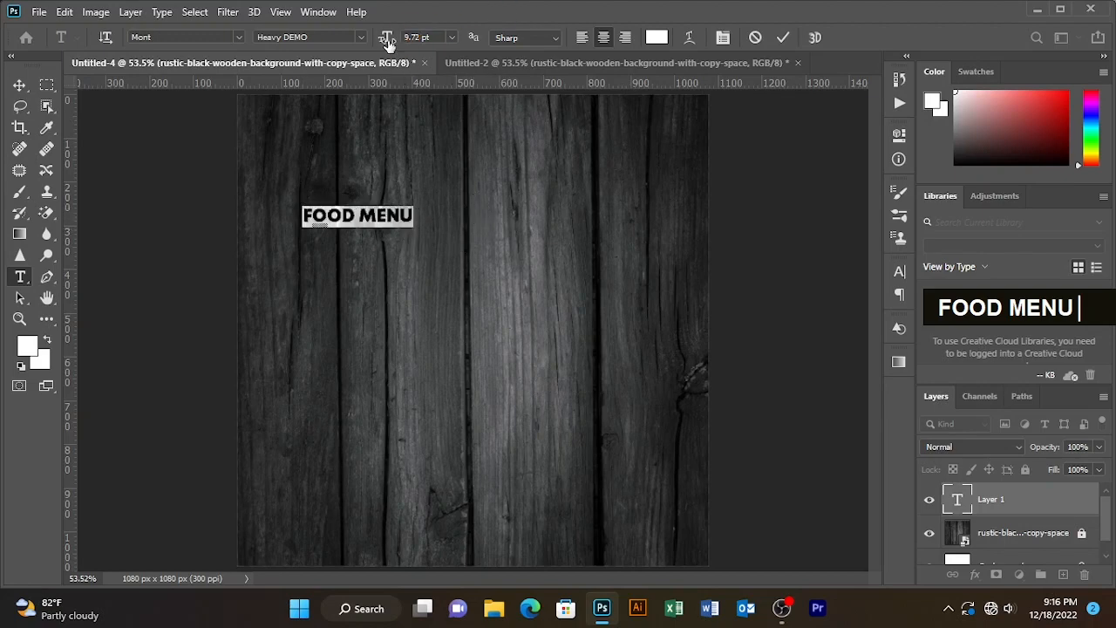
left_click_drag(386, 38, 396, 41)
left_click_drag(415, 259, 471, 267)
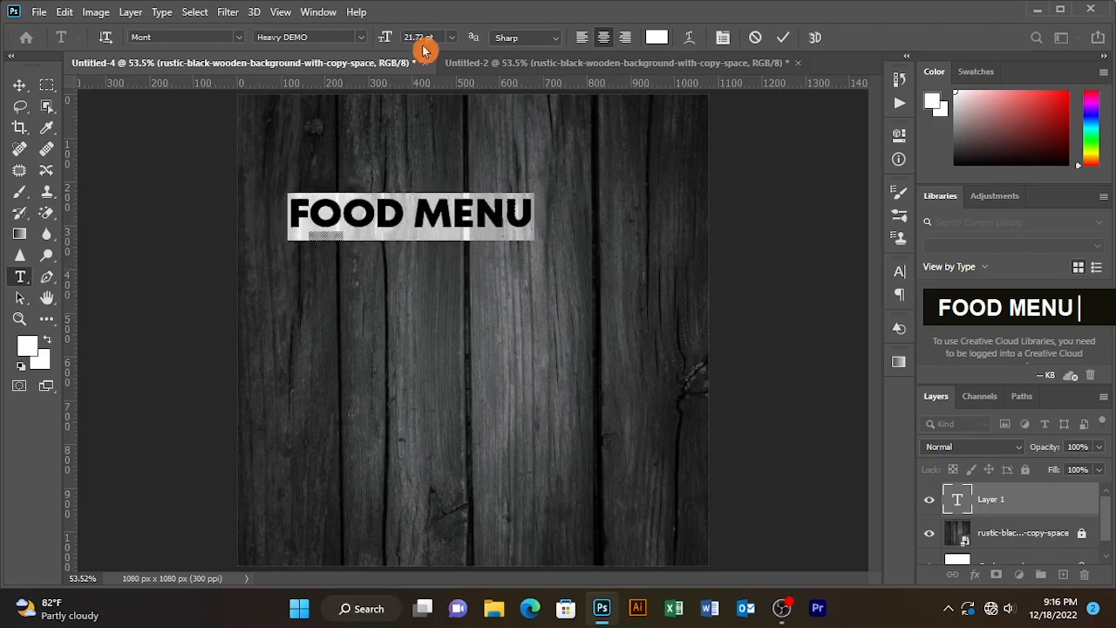
left_click_drag(379, 41, 388, 46)
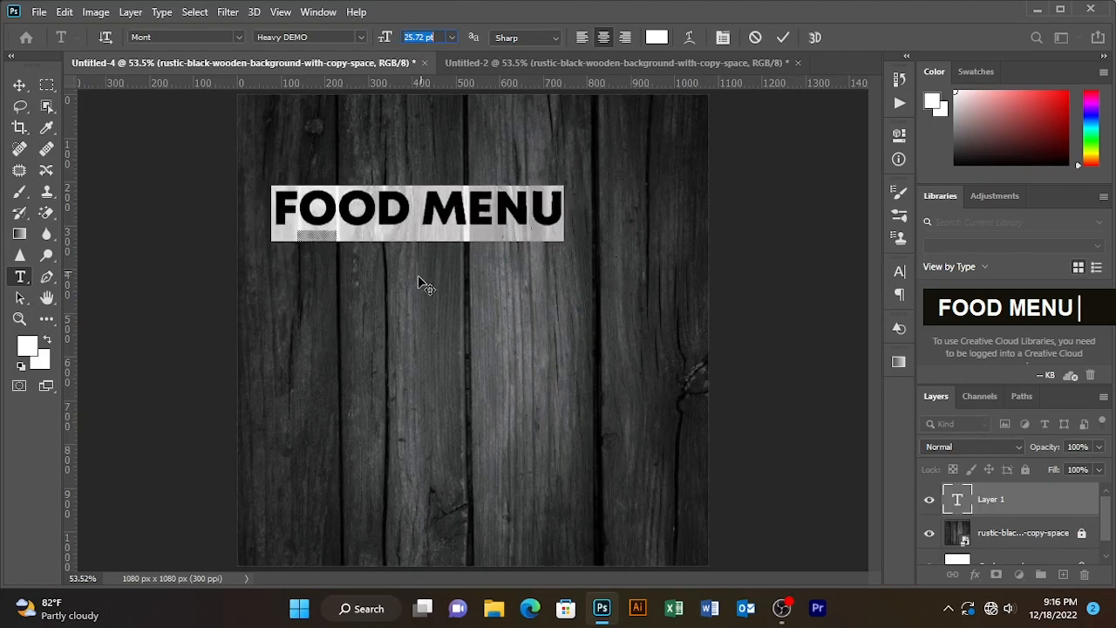
left_click(783, 37)
- Duplicate the FOOD MENU text layer, placing the copy directly below the original
left_click(19, 85)
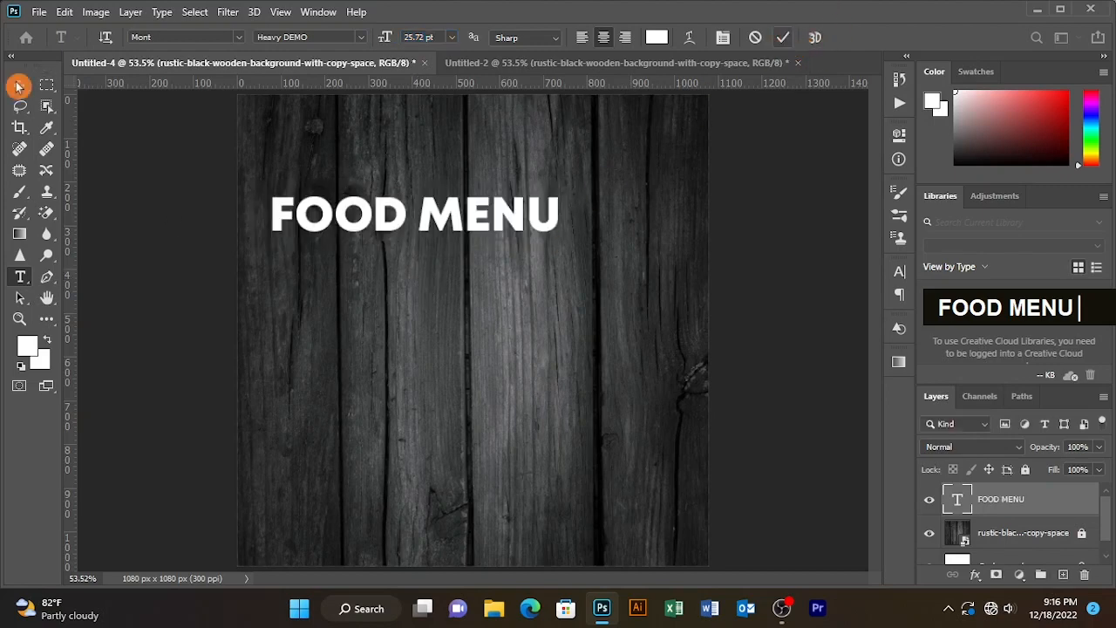
left_click_drag(386, 222, 384, 262)
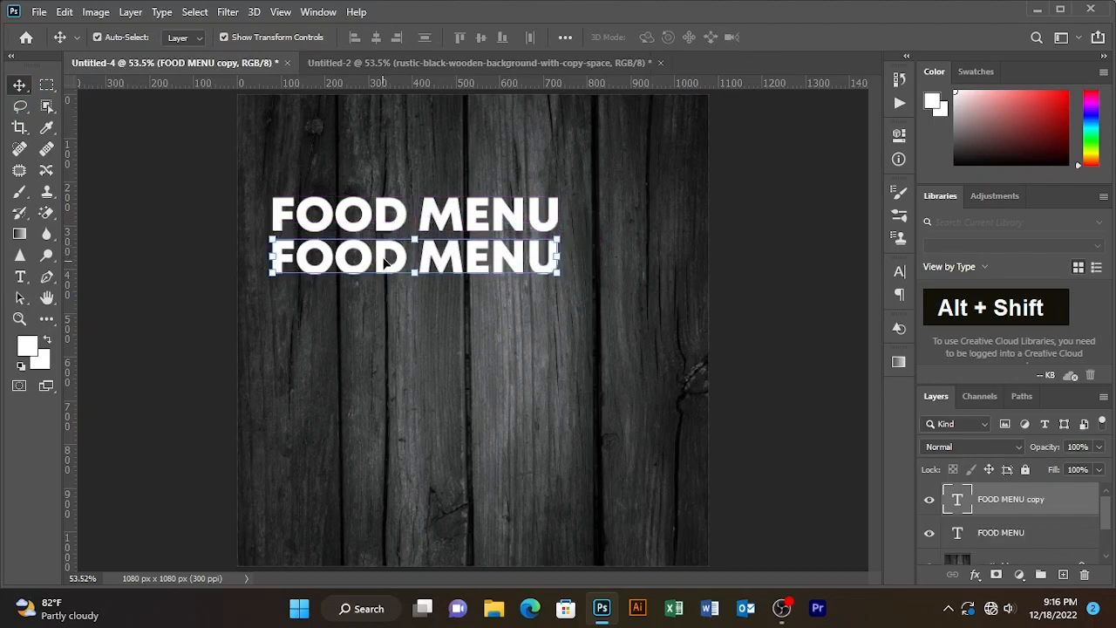
- Replace the duplicated text with "LIMITED TIME OFFER"
key("t")
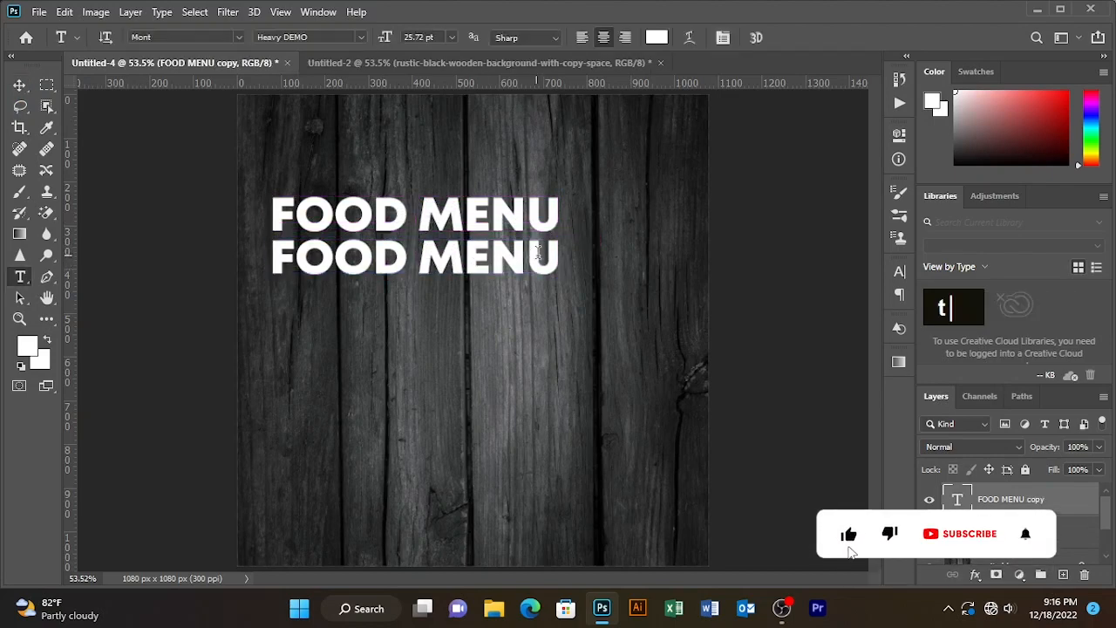
left_click_drag(558, 253, 232, 252)
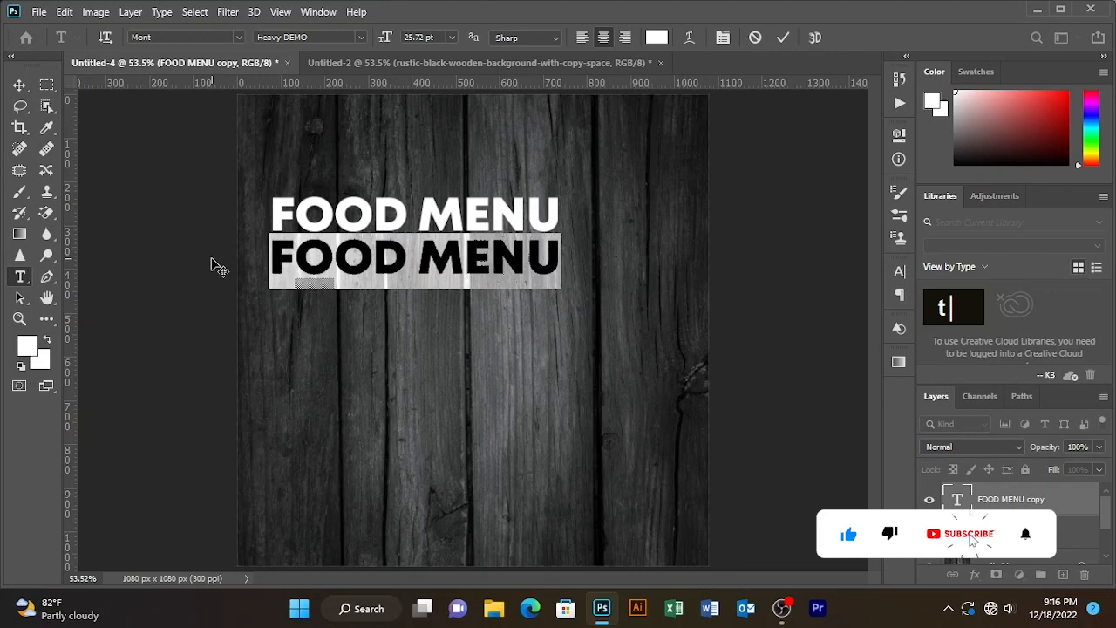
type("li")
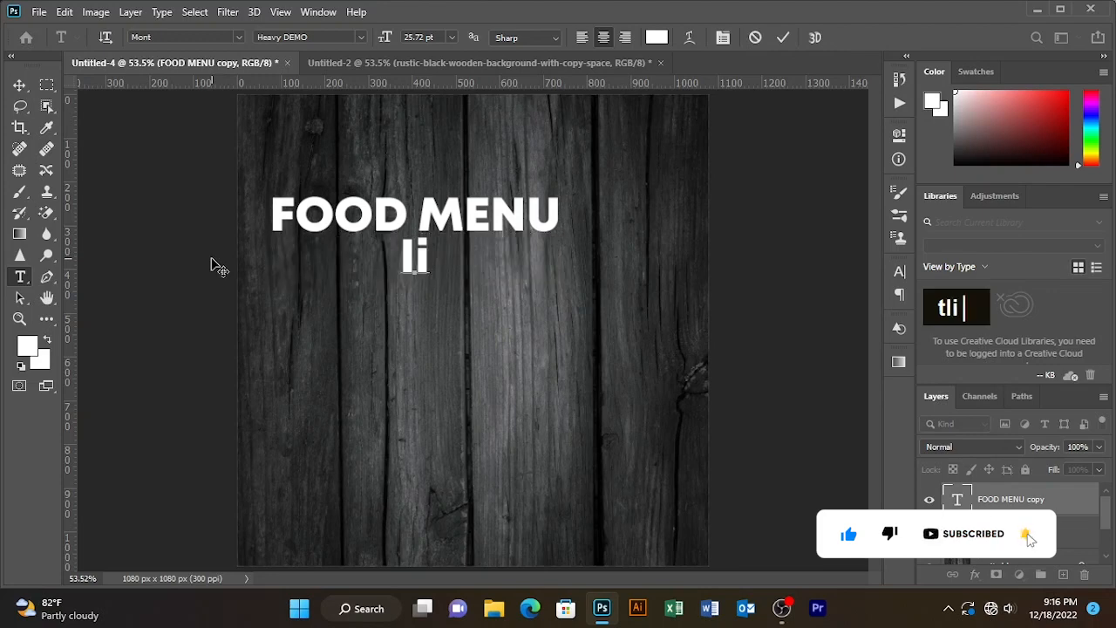
key("BackSpace")
key("BackSpace")
key("Caps_Lock")
type("LI")
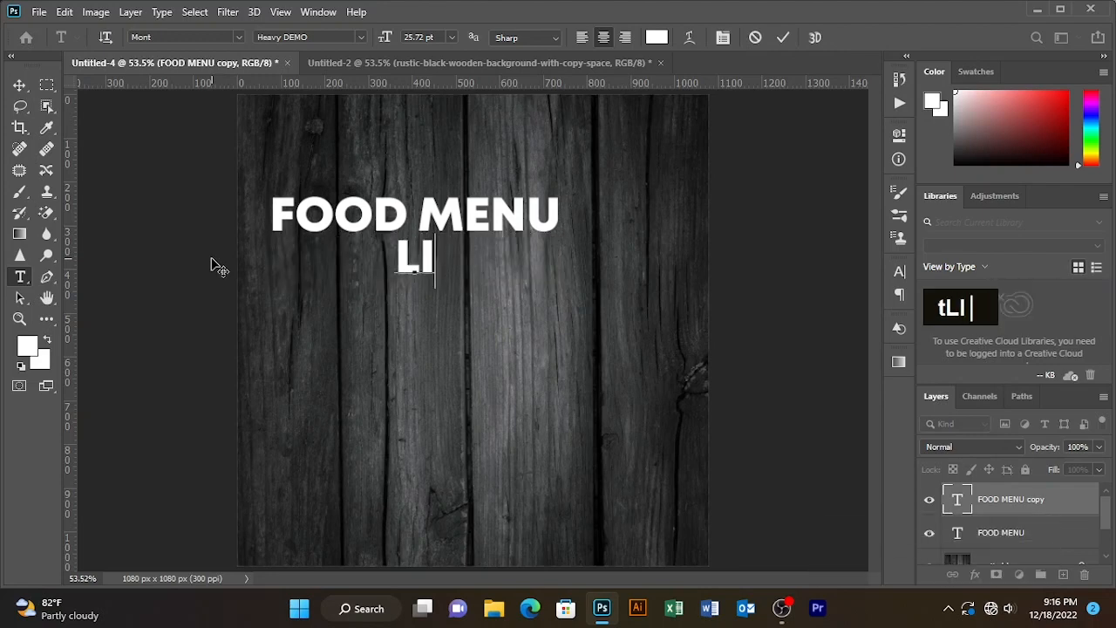
type("MITEF")
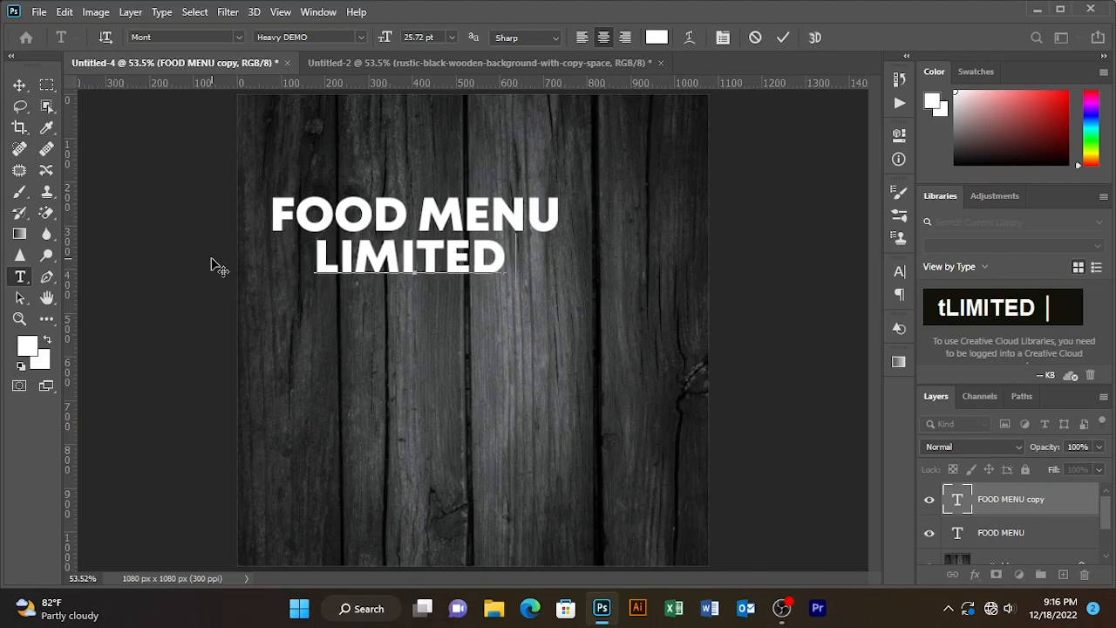
type(" TIME")
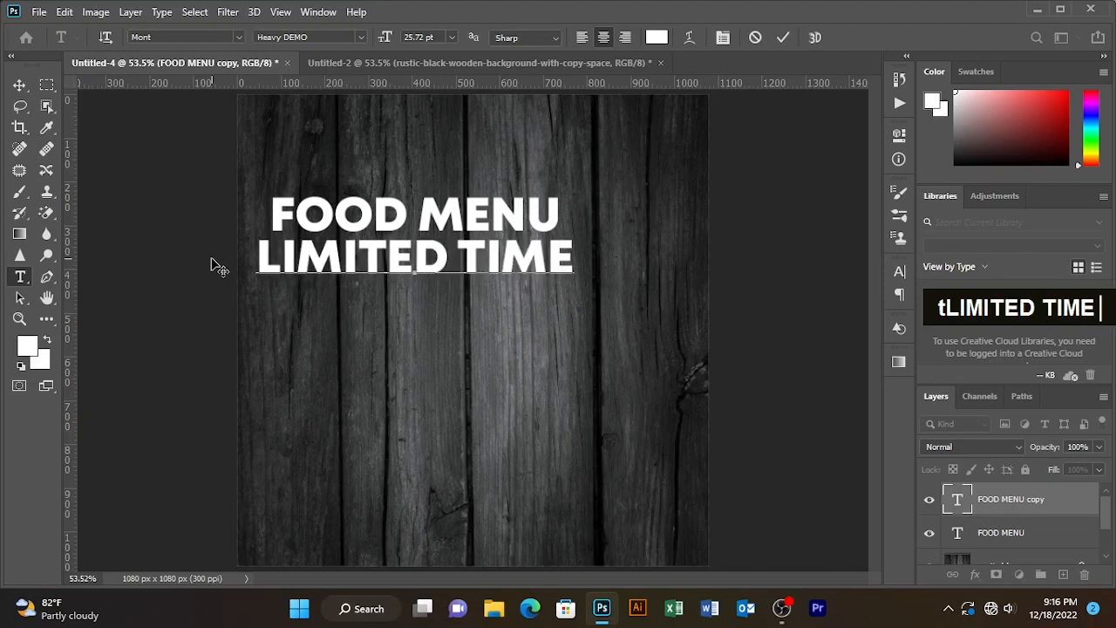
type(" OFFER")
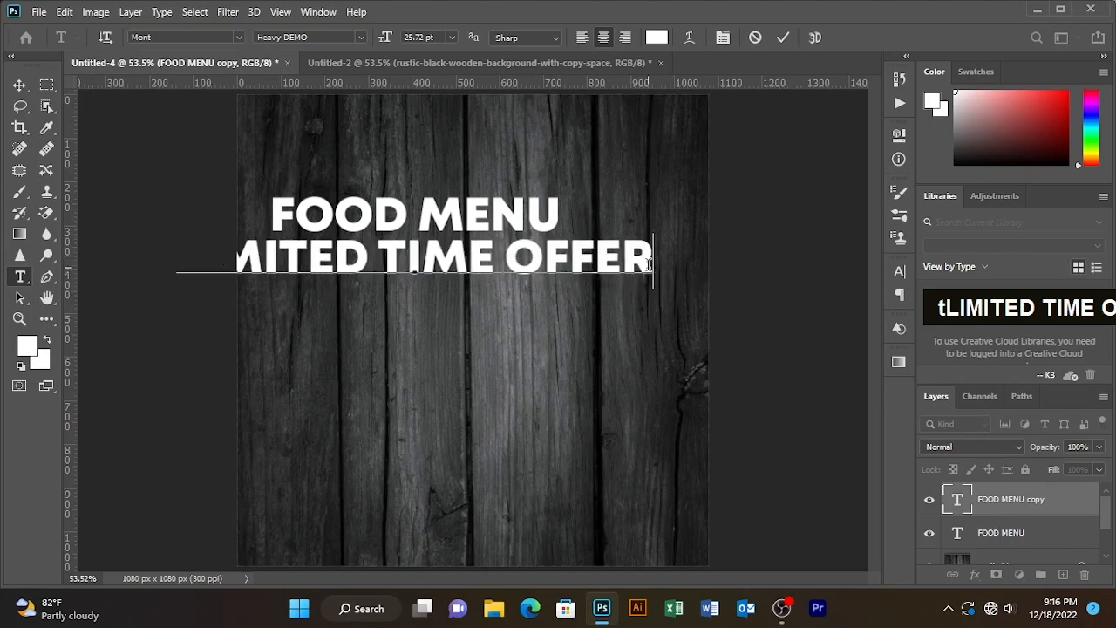
- Resize LIMITED TIME OFFER to 9.72 pt, position it just below FOOD MENU, and commit
left_click_drag(649, 264, 93, 265)
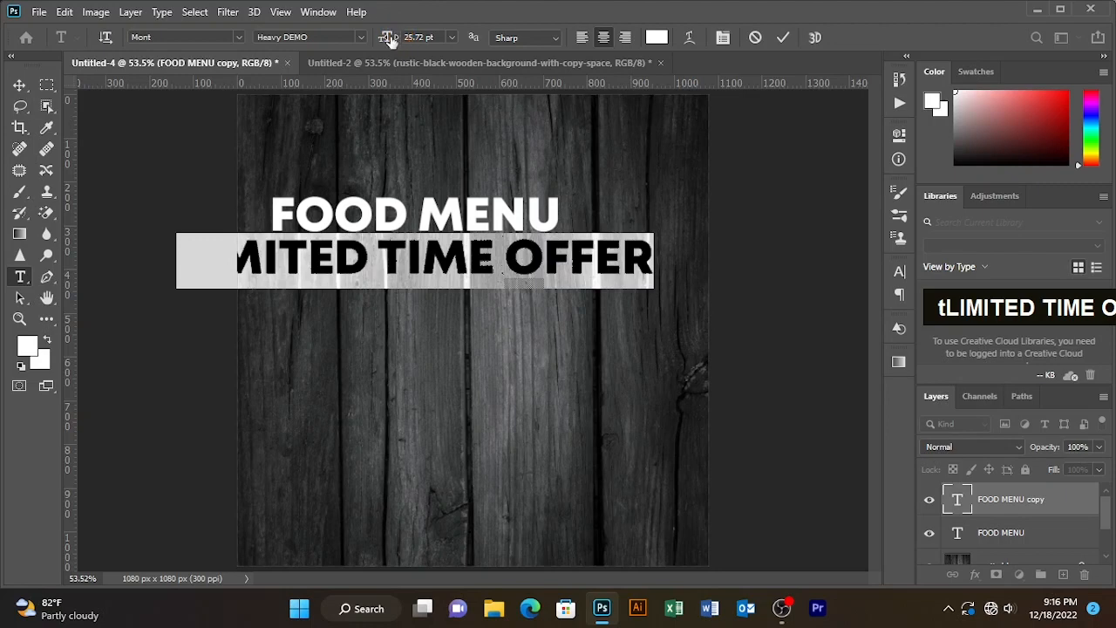
left_click_drag(389, 41, 373, 42)
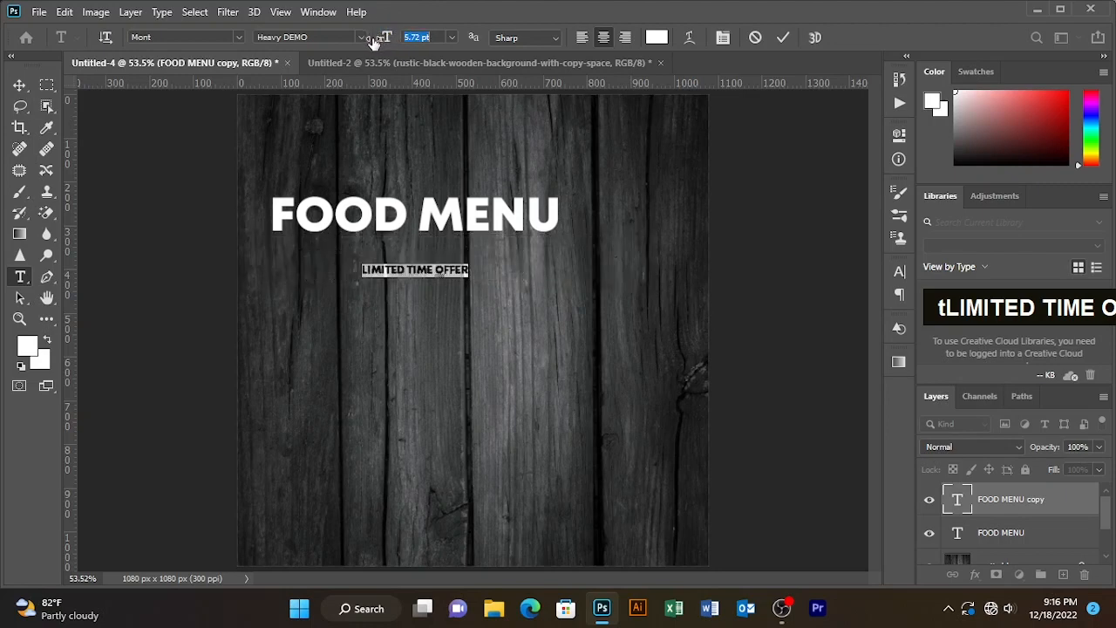
left_click_drag(412, 301, 336, 276)
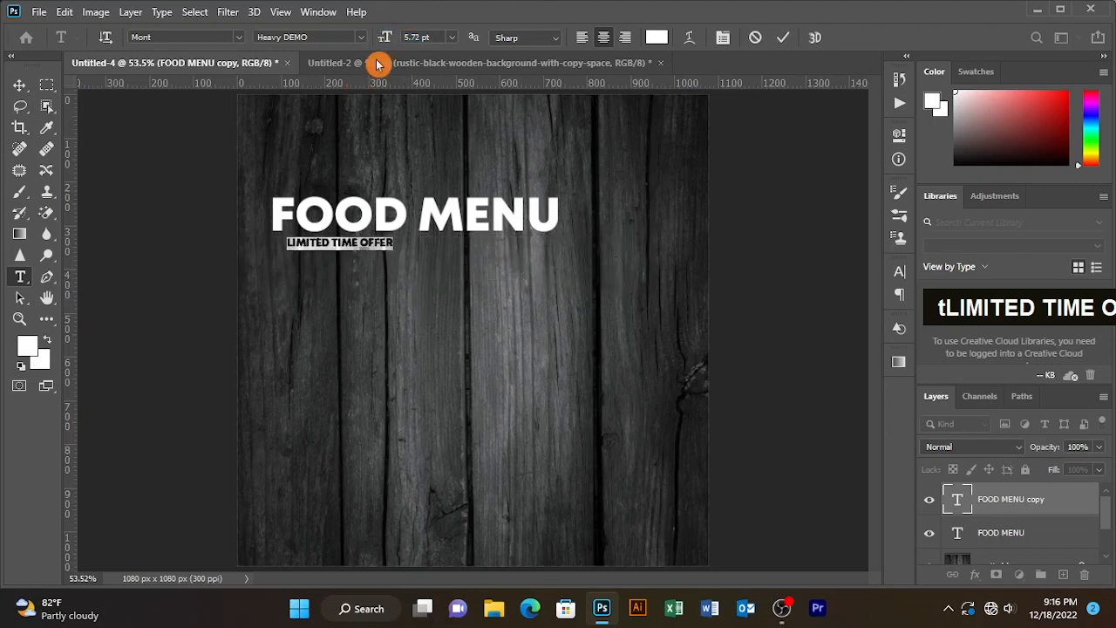
left_click_drag(386, 44, 388, 42)
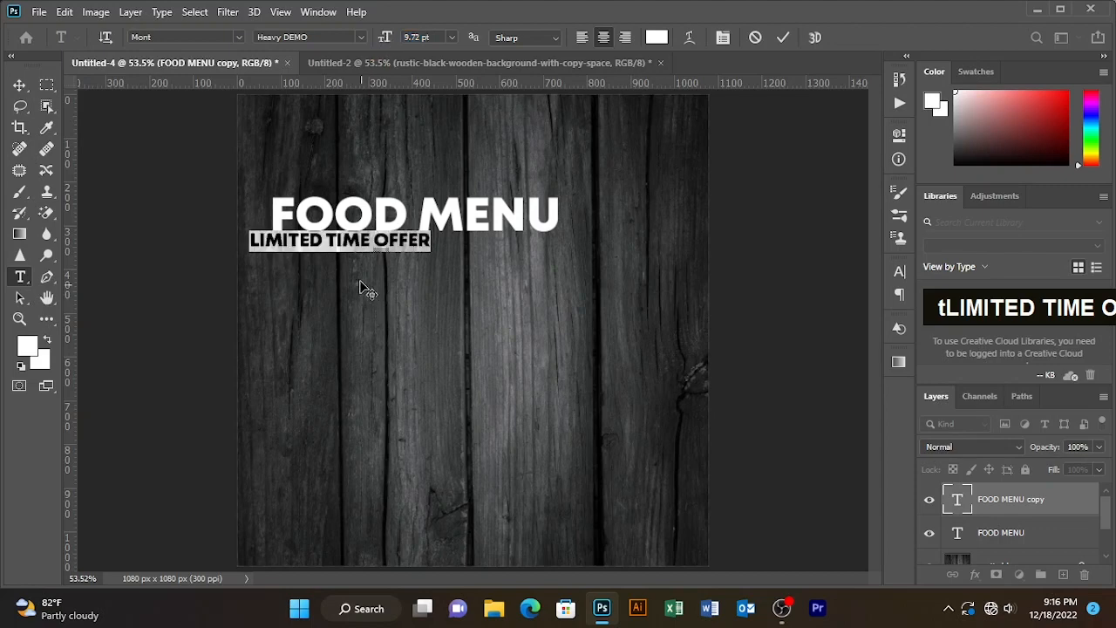
mouse_move(360, 280)
left_mouse_down()
mouse_move(389, 284)
mouse_move(381, 276)
left_mouse_up()
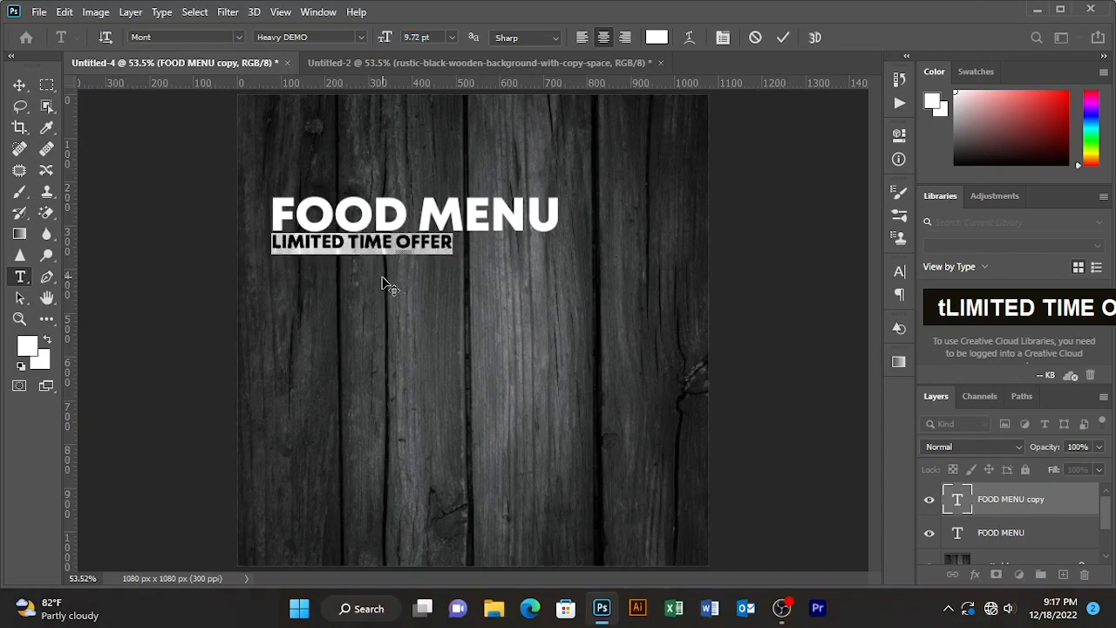
left_click(783, 36)
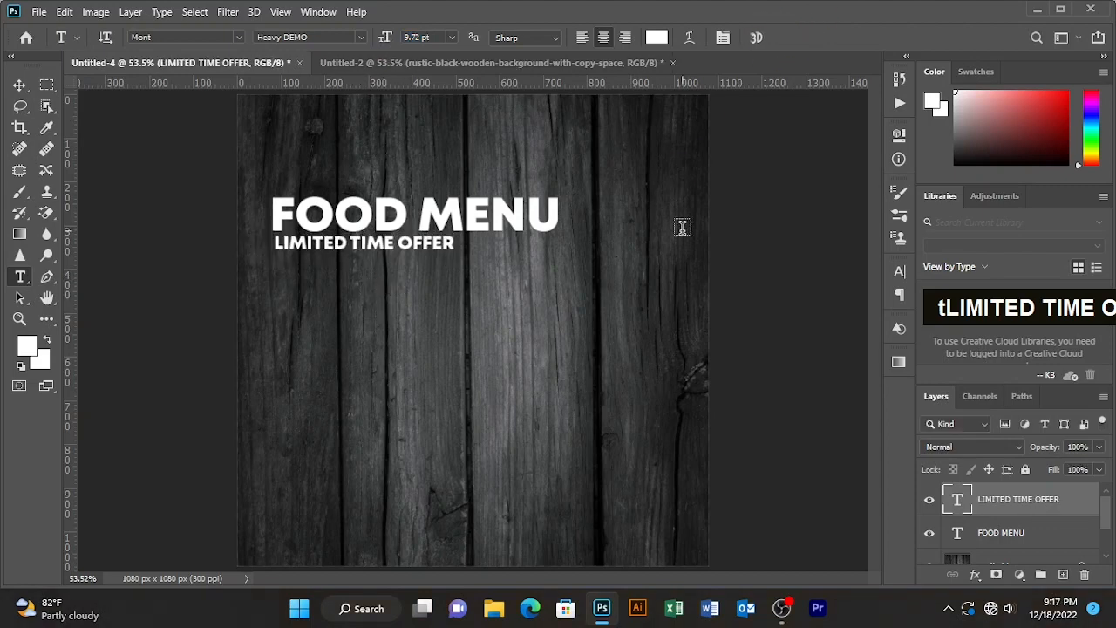
- Add a new text line reading "HOT & DELICIOUS" above the FOOD MENU headline
left_click(355, 172)
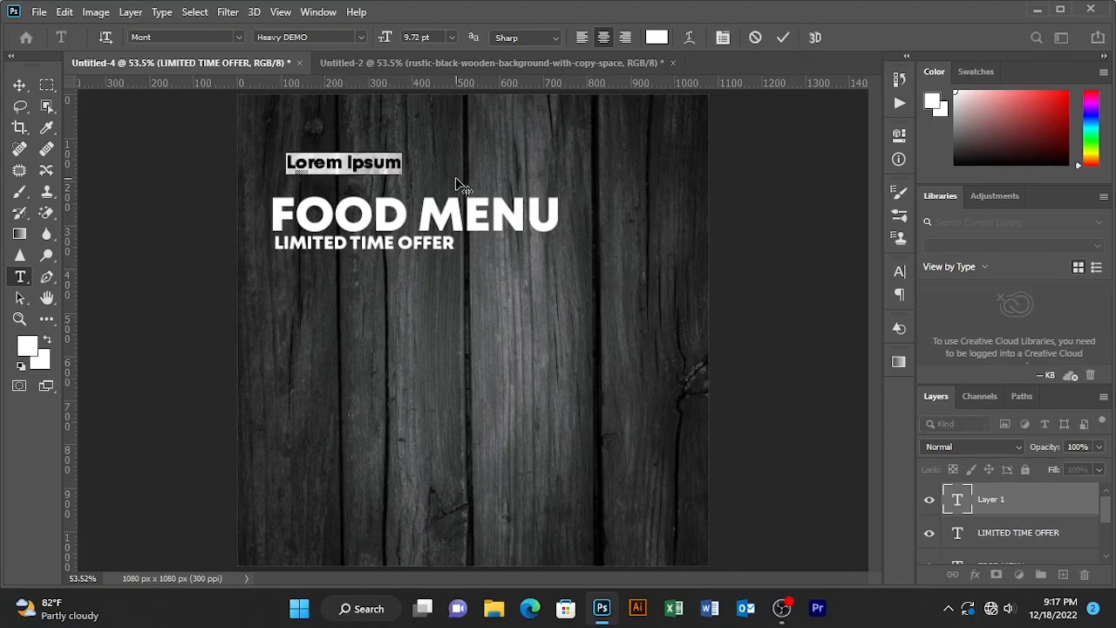
type("HOT")
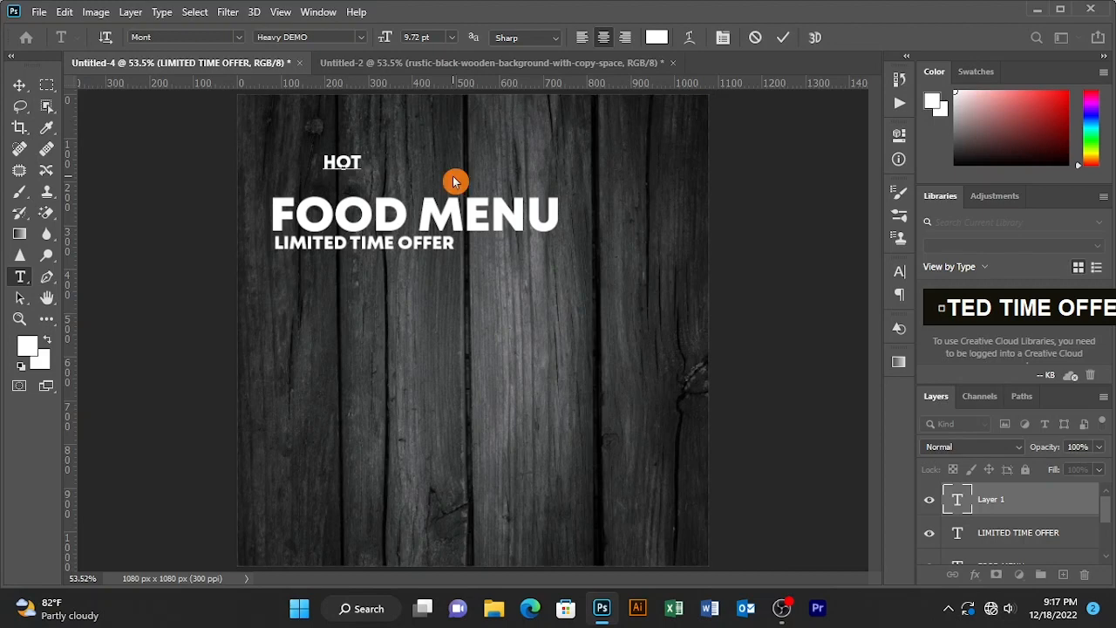
type(" &")
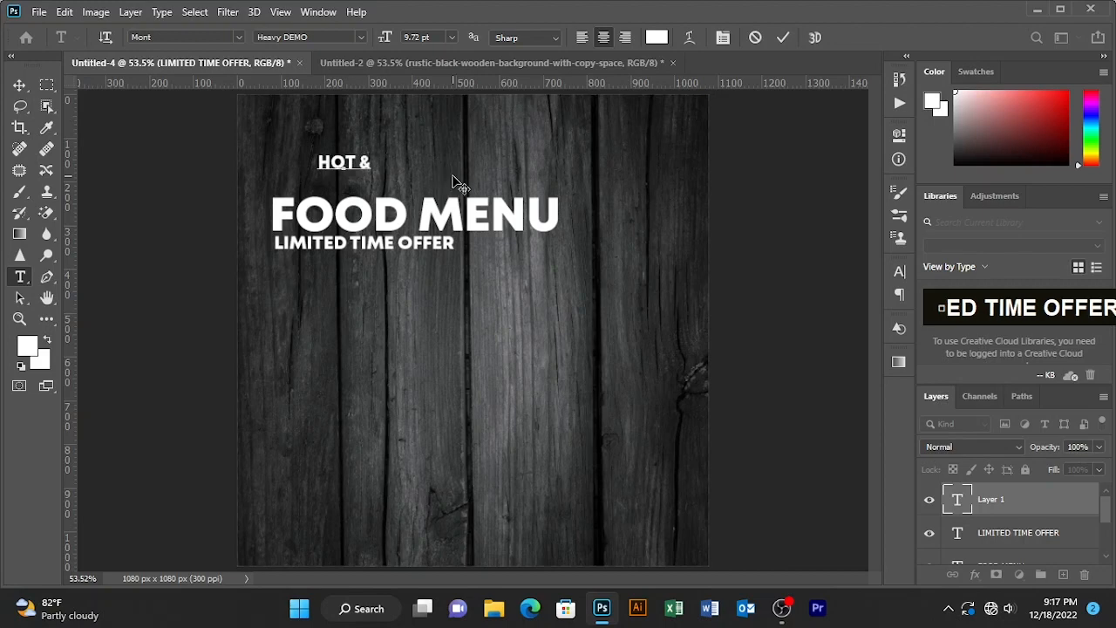
type(" deli")
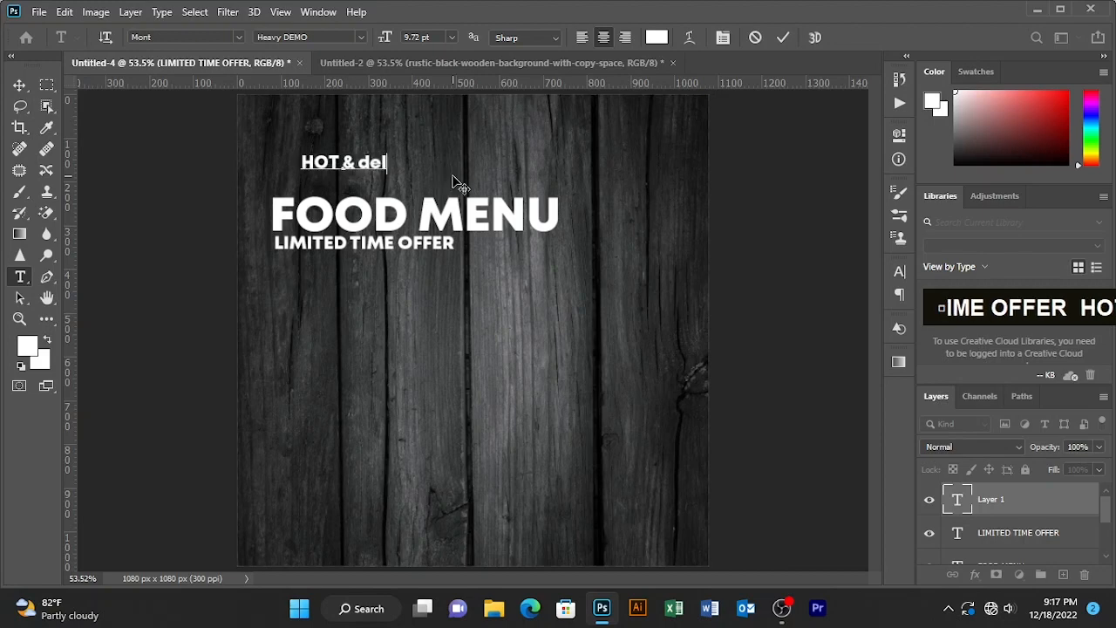
key("BackSpace")
key("BackSpace")
key("BackSpace")
key("BackSpace")
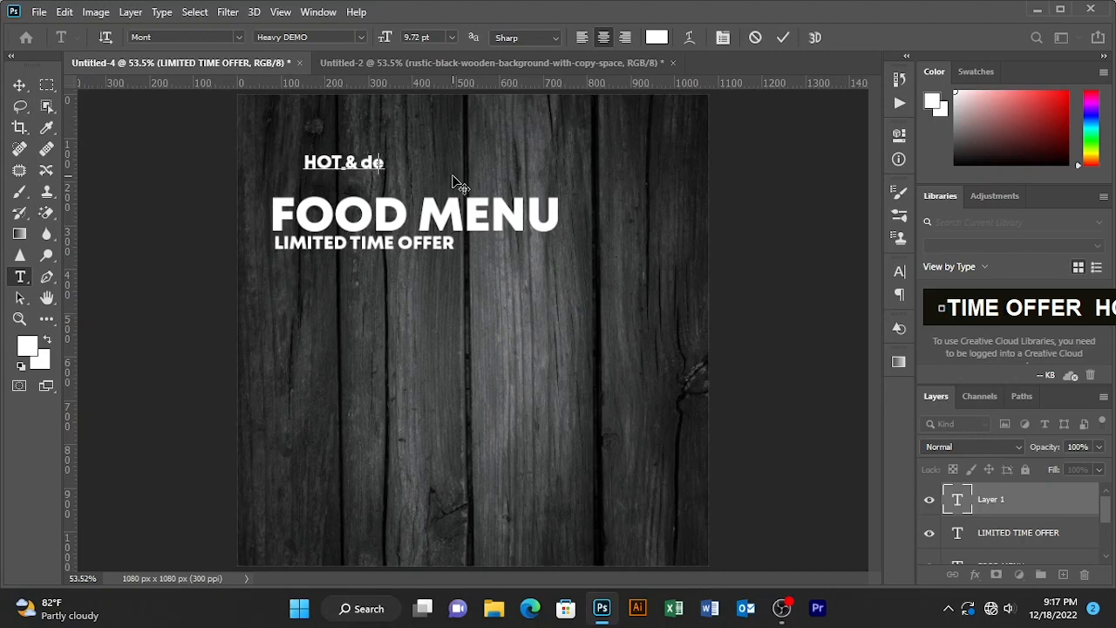
key("Caps_Lock")
type("DELIO")
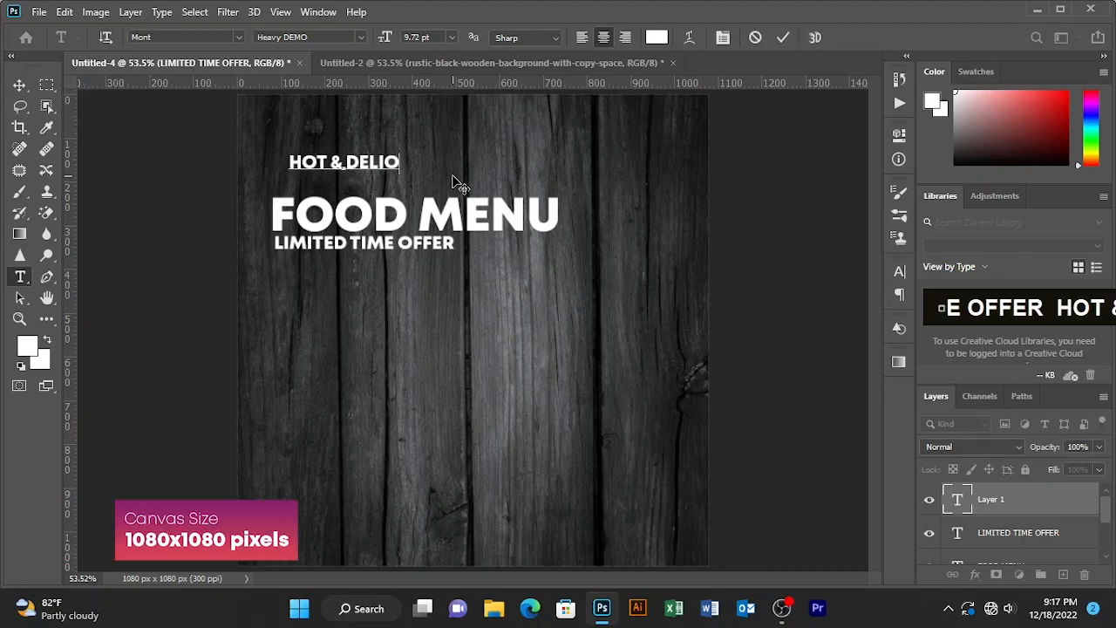
key("BackSpace")
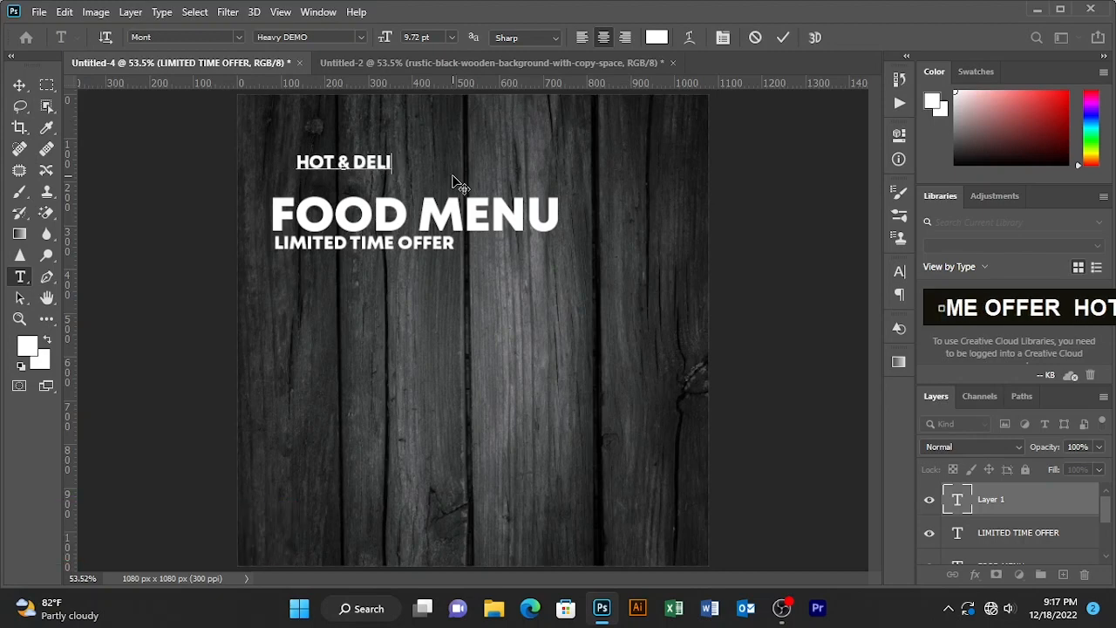
type("CIOU")
key("BackSpace")
type("S")
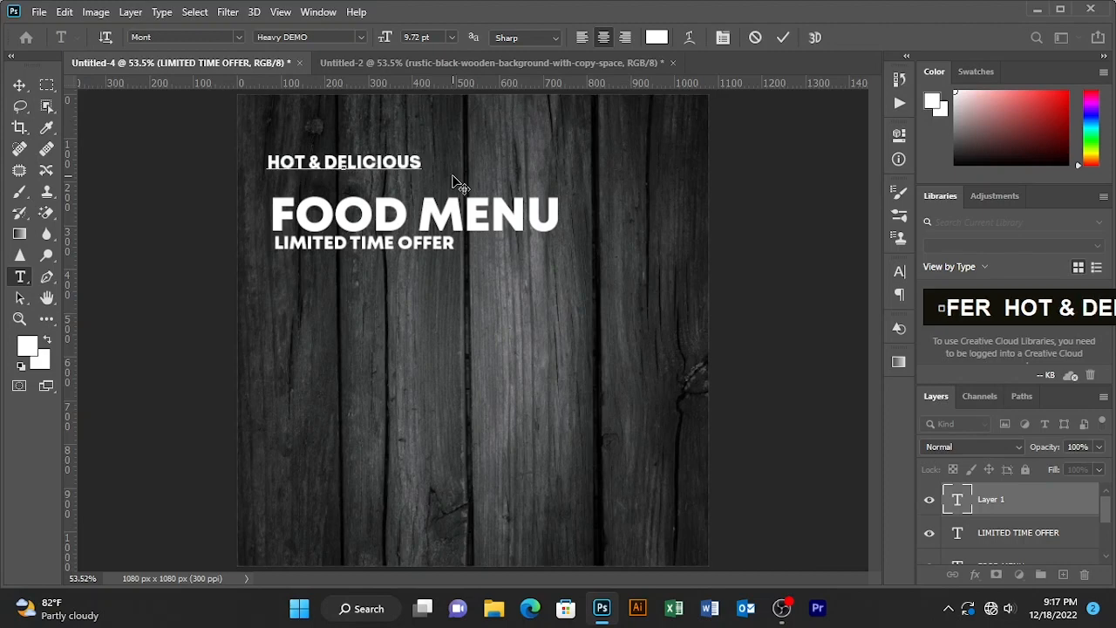
- Select the HOT & DELICIOUS text, change its font to Zembrush, and commit the text
left_click_drag(419, 165, 212, 62)
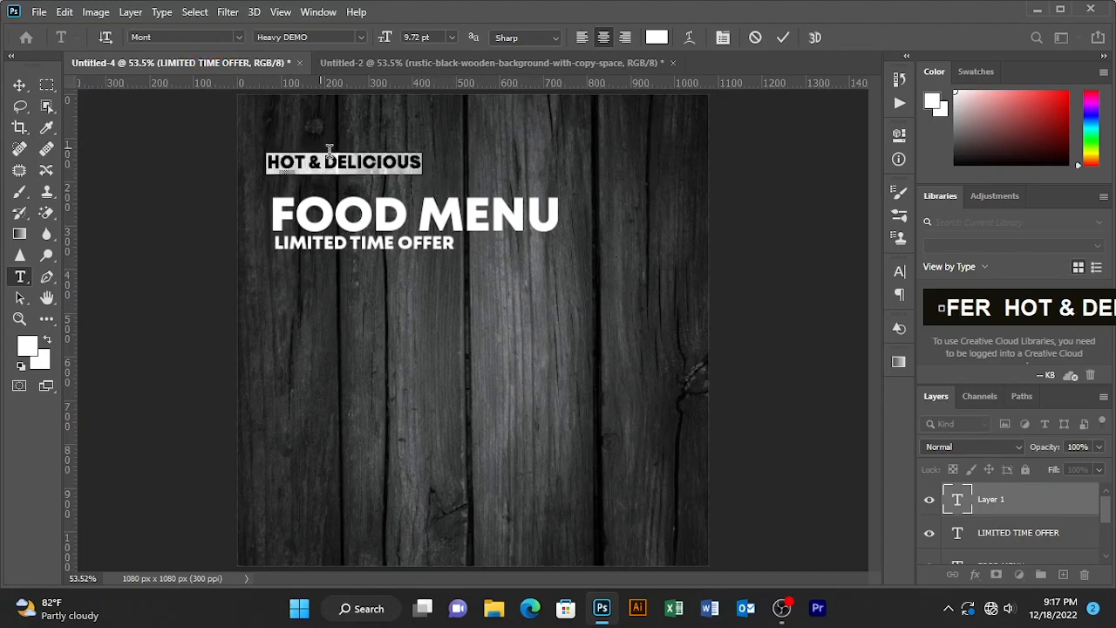
left_click_drag(349, 190, 614, 188)
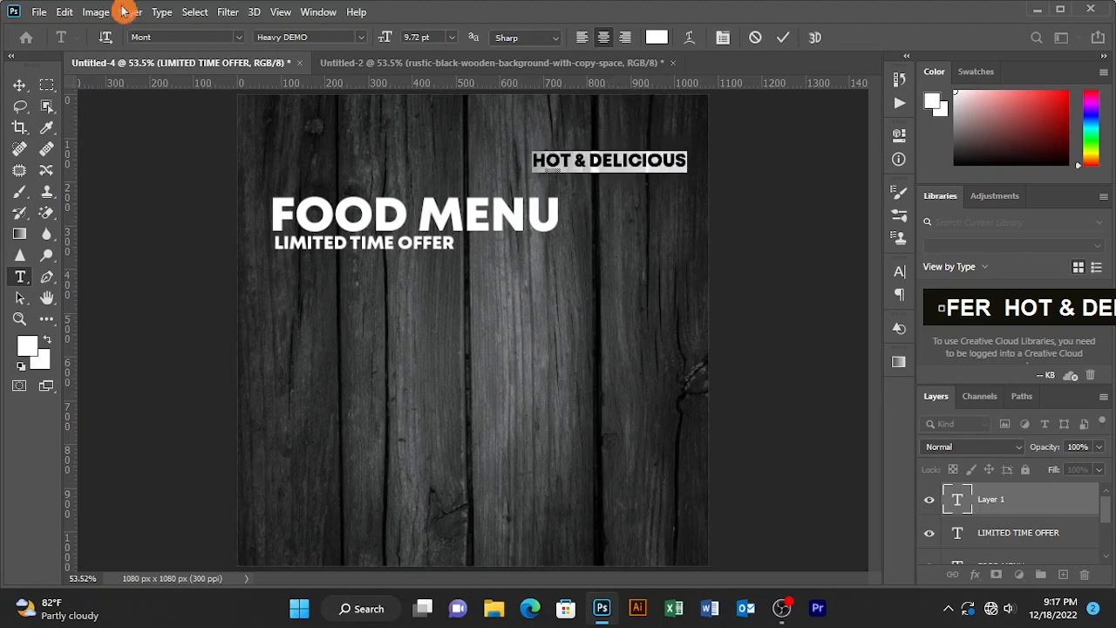
left_click(239, 38)
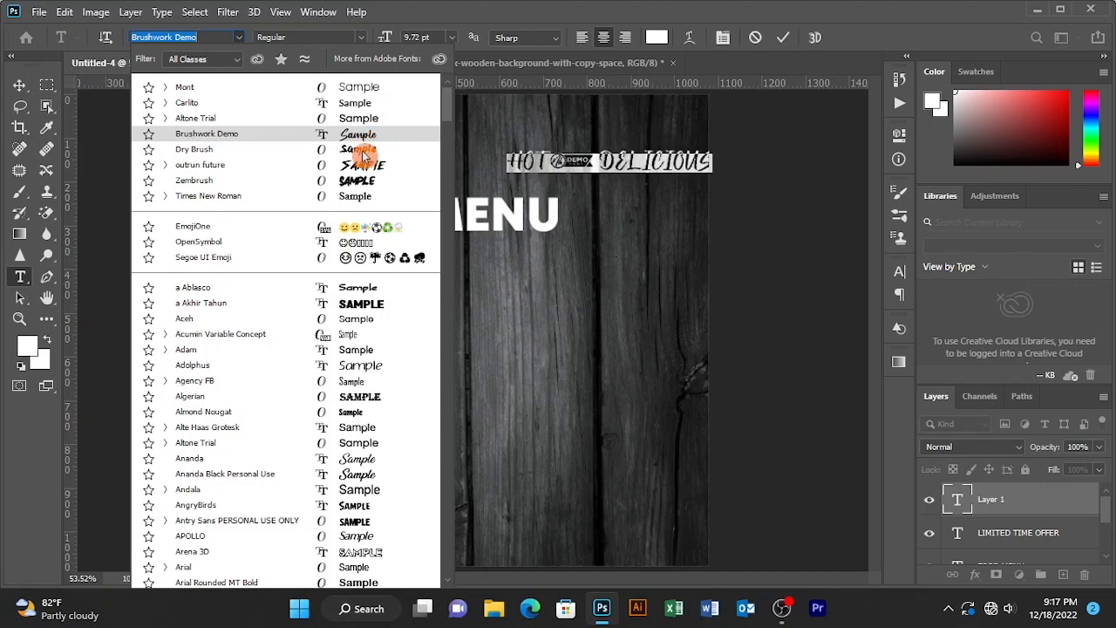
left_click(360, 185)
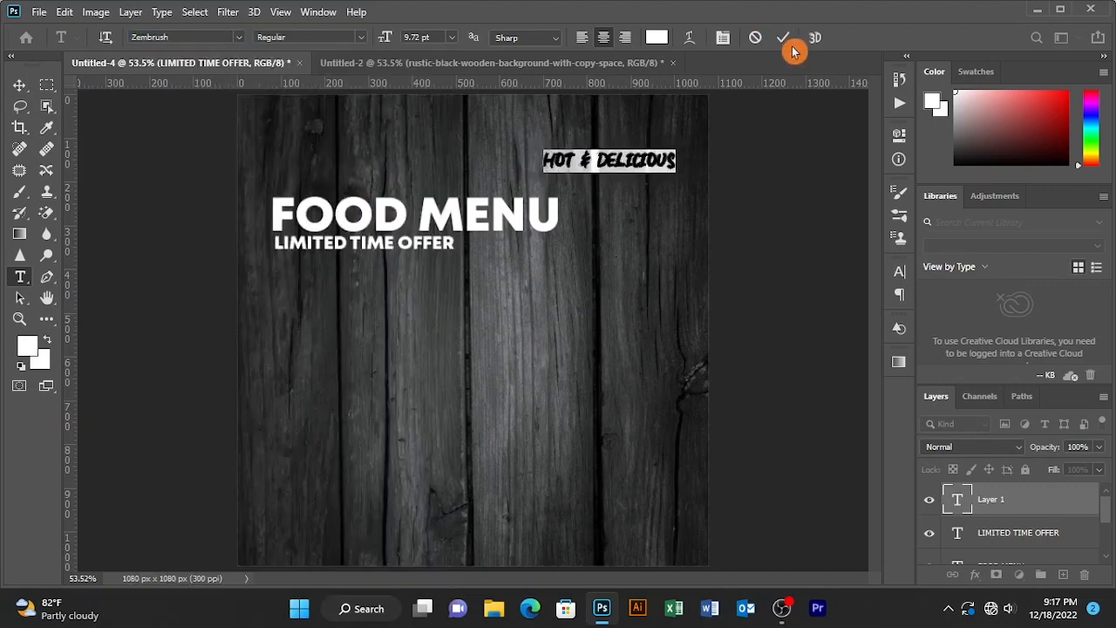
left_click(641, 180)
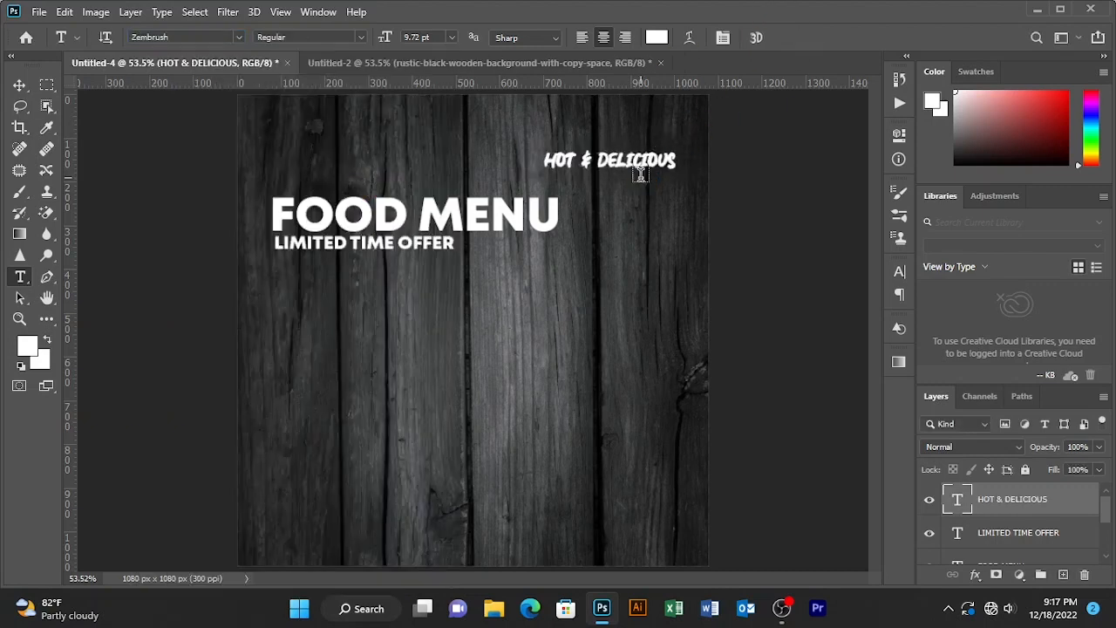
- Move HOT & DELICIOUS to sit directly above FOOD MENU, aligned with its left edge
left_click(19, 85)
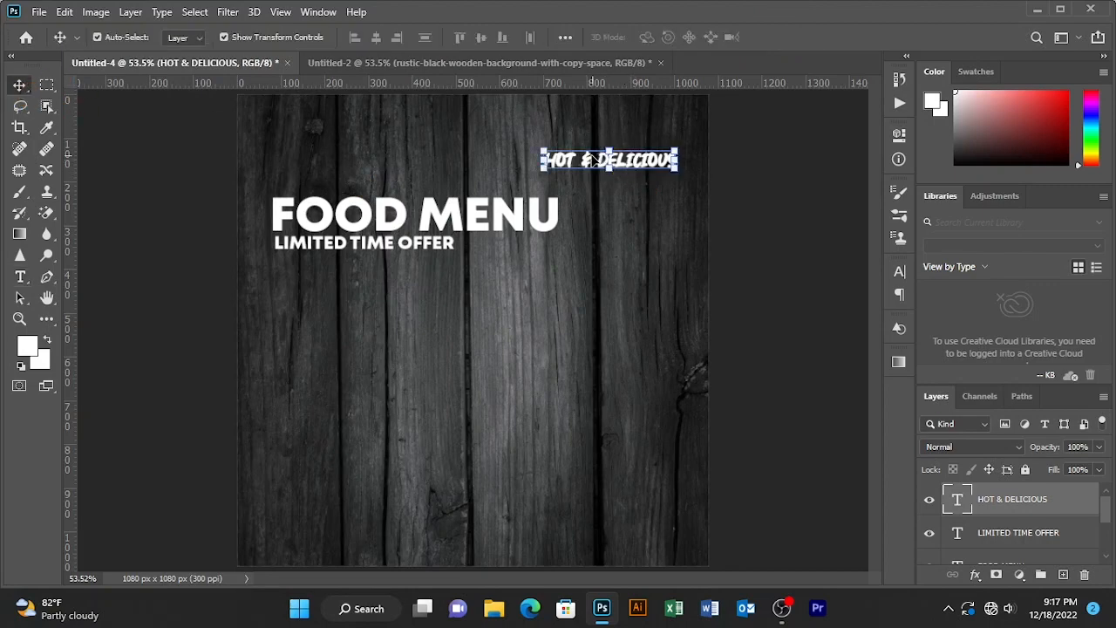
left_click_drag(590, 160, 320, 184)
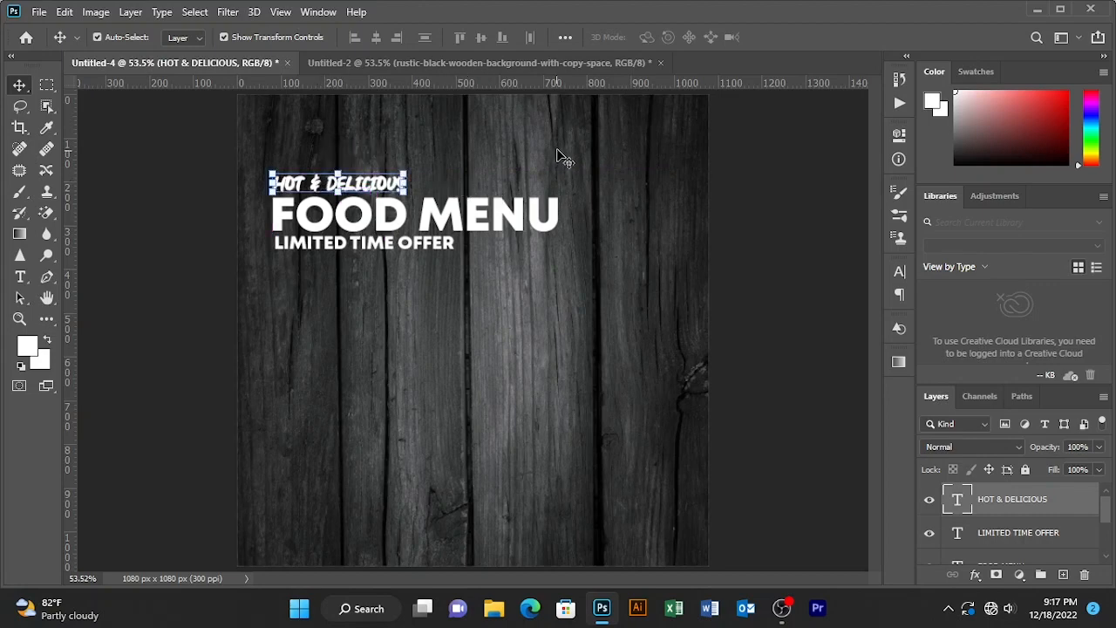
- Select all three headline layers, rotate them slightly upward, scale them to 115%, and apply the transform
left_click_drag(562, 159, 366, 287)
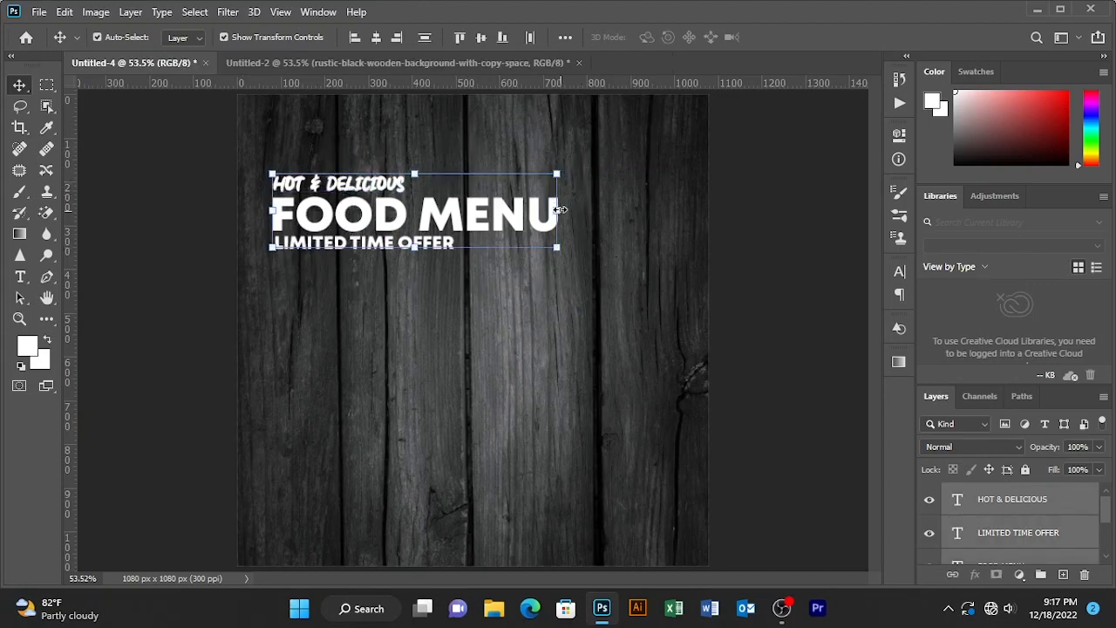
left_click(64, 12)
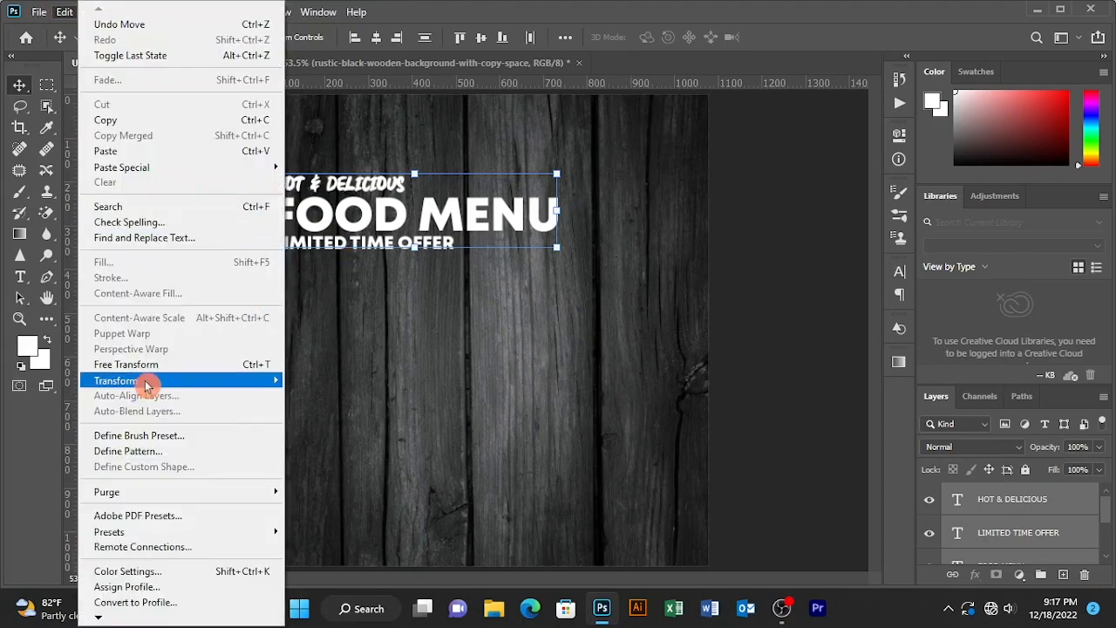
mouse_move(146, 385)
left_click(340, 167)
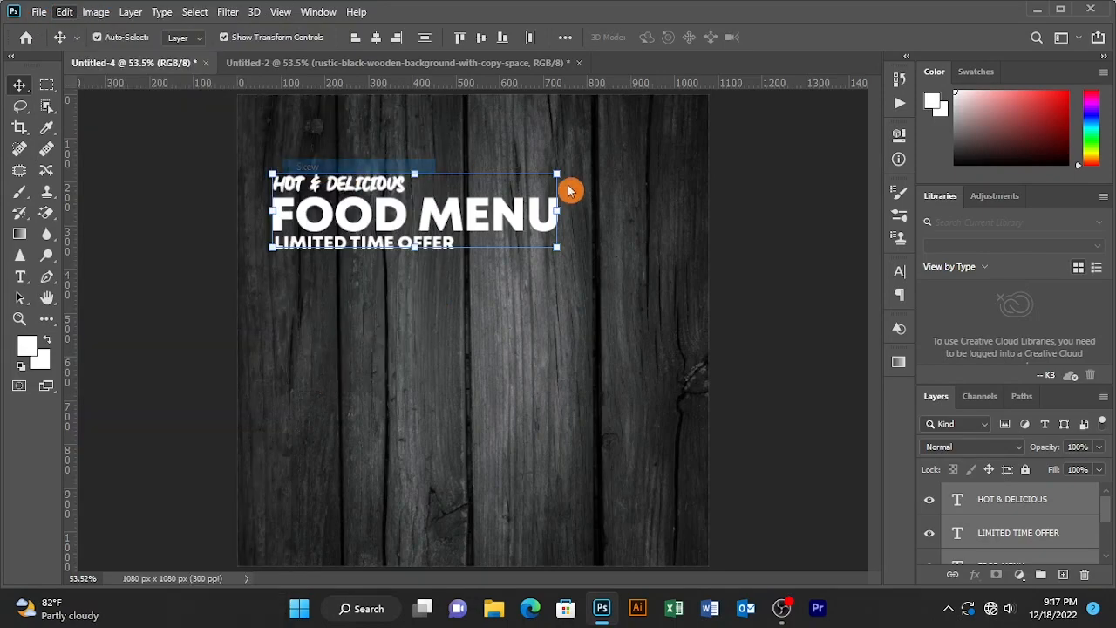
left_click_drag(558, 211, 556, 178)
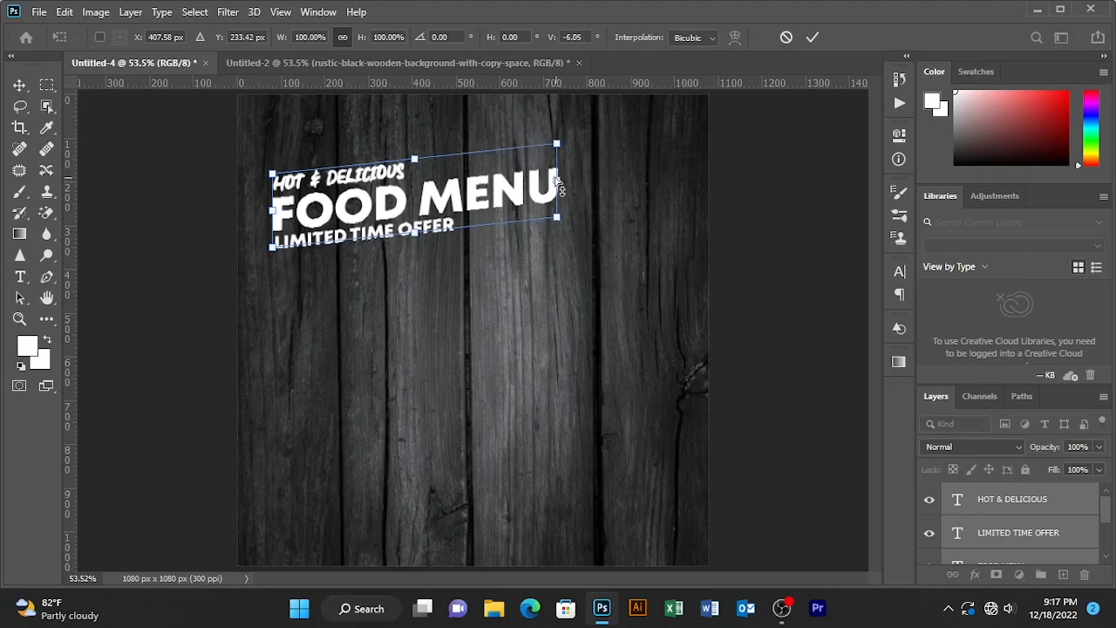
left_click_drag(430, 203, 453, 236)
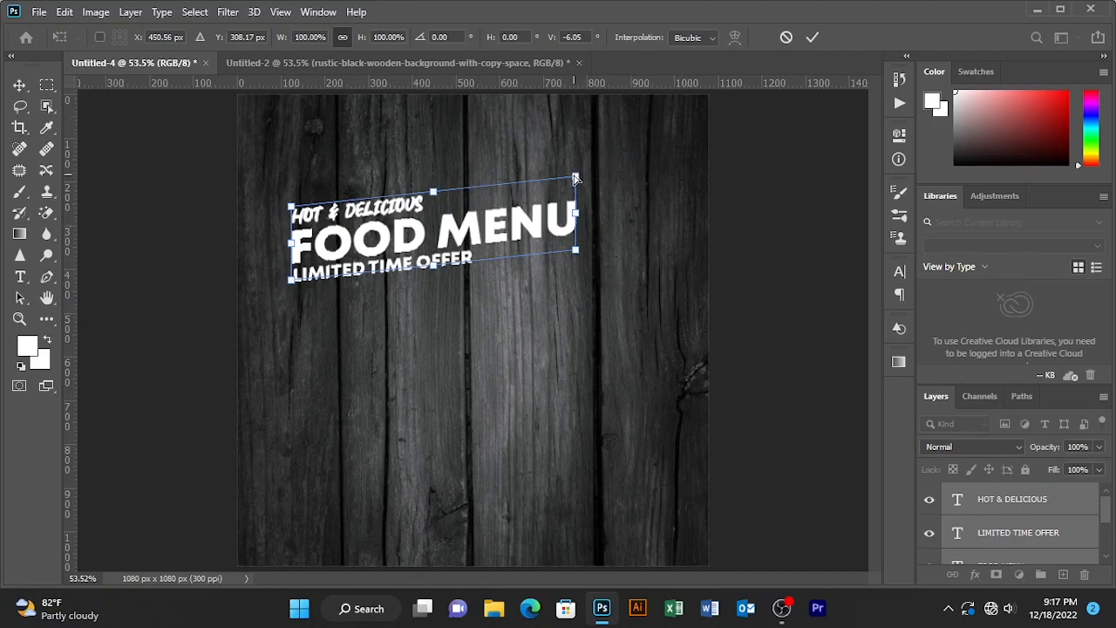
left_click_drag(364, 37, 378, 33)
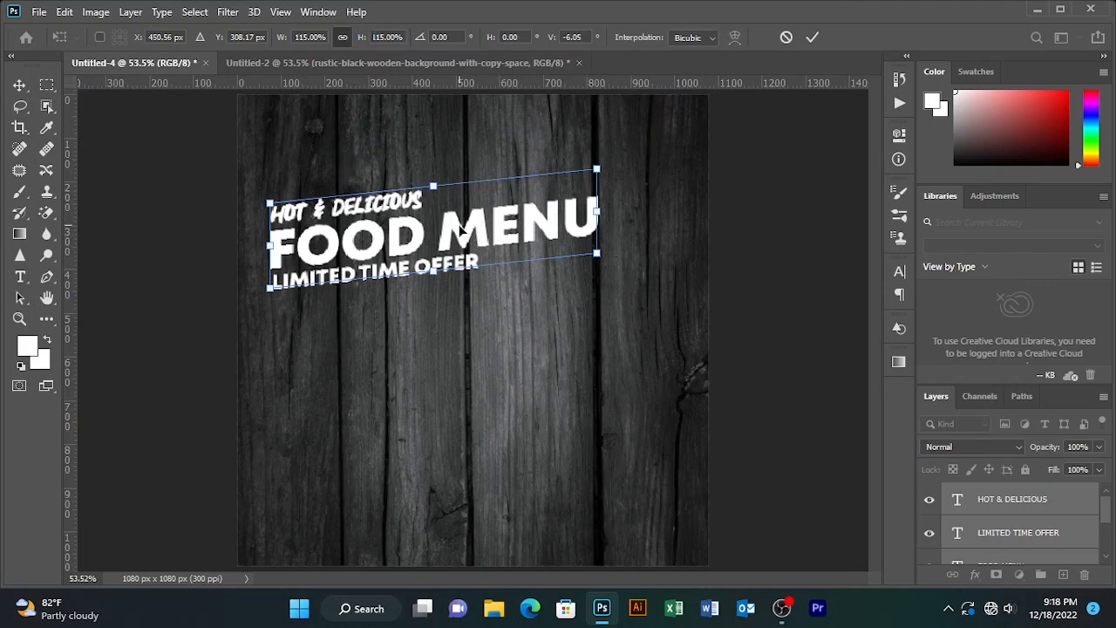
left_click(811, 36)
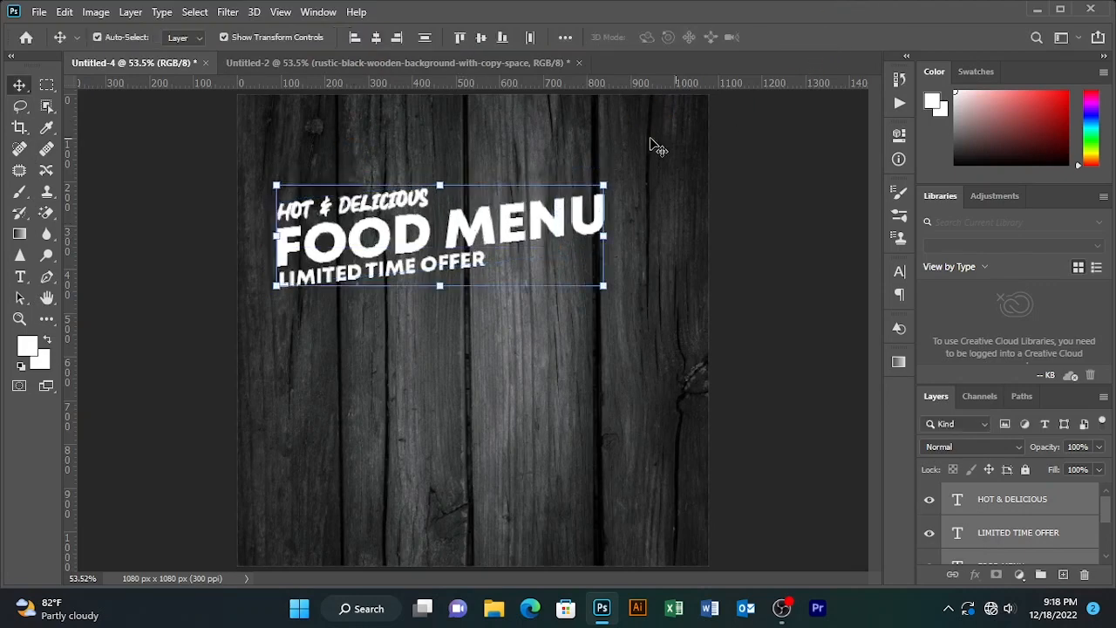
- Change the HOT & DELICIOUS text color to #F2AE30 and commit
key("t")
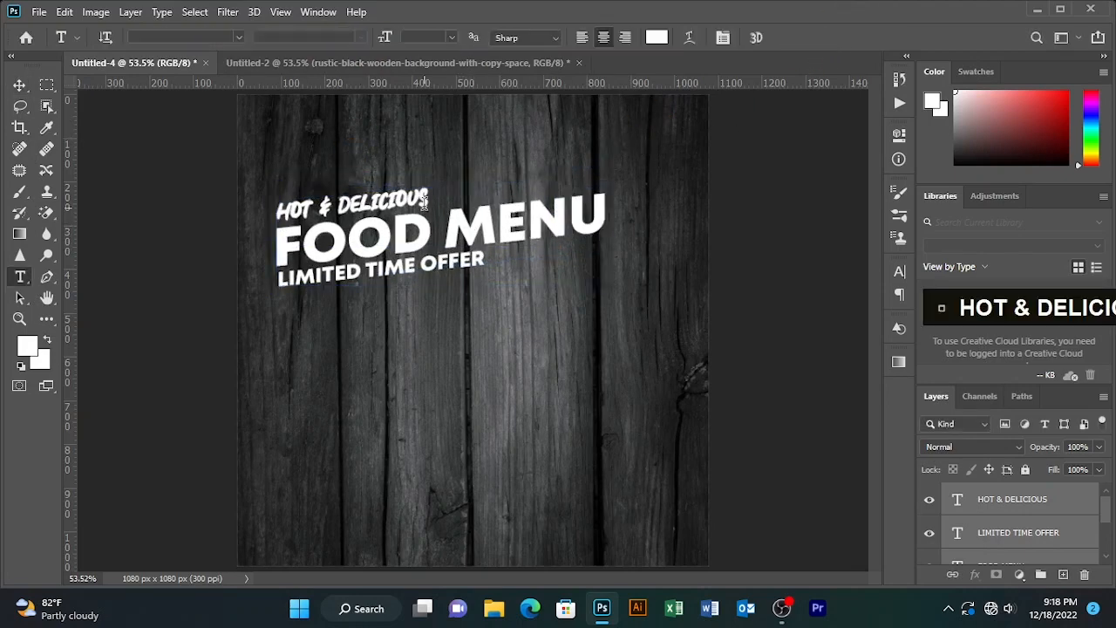
left_click_drag(423, 199, 281, 194)
left_click(656, 37)
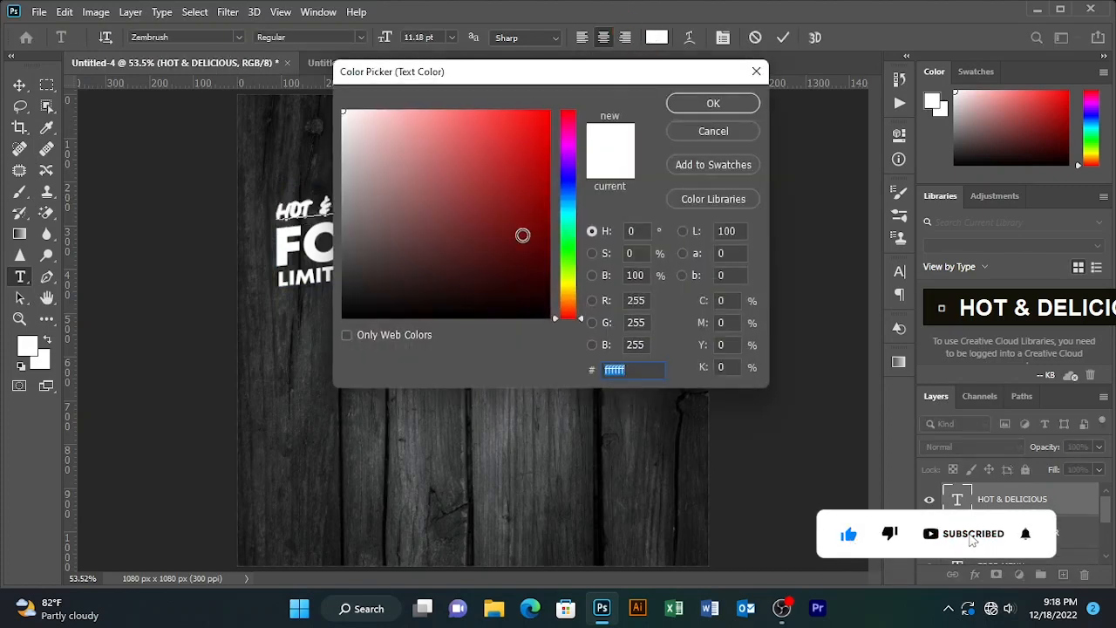
type("F2AE30")
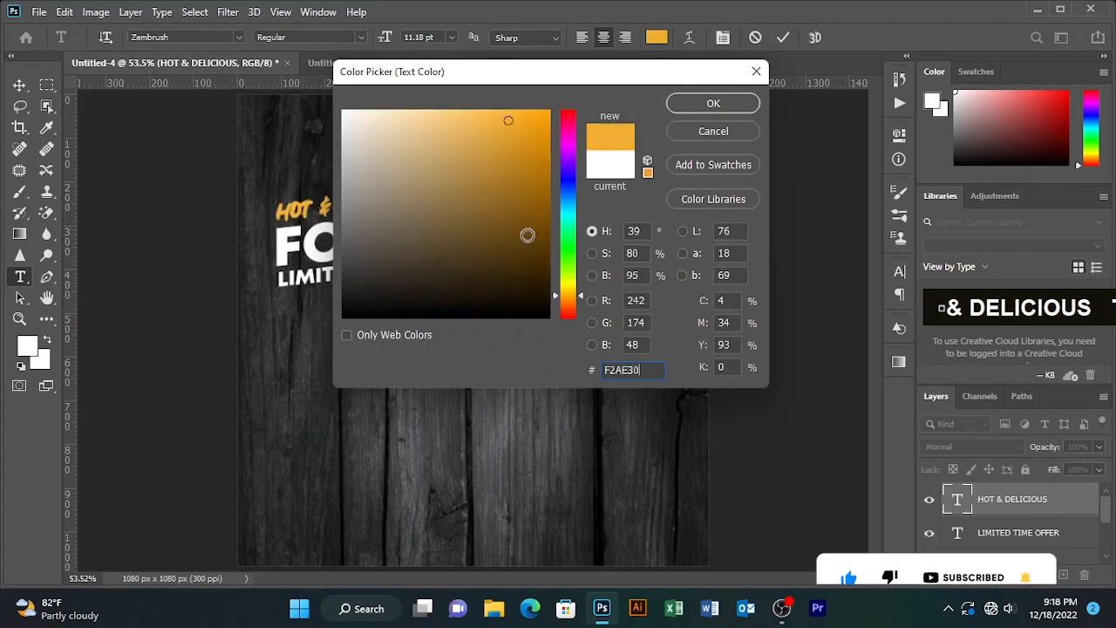
left_click(714, 104)
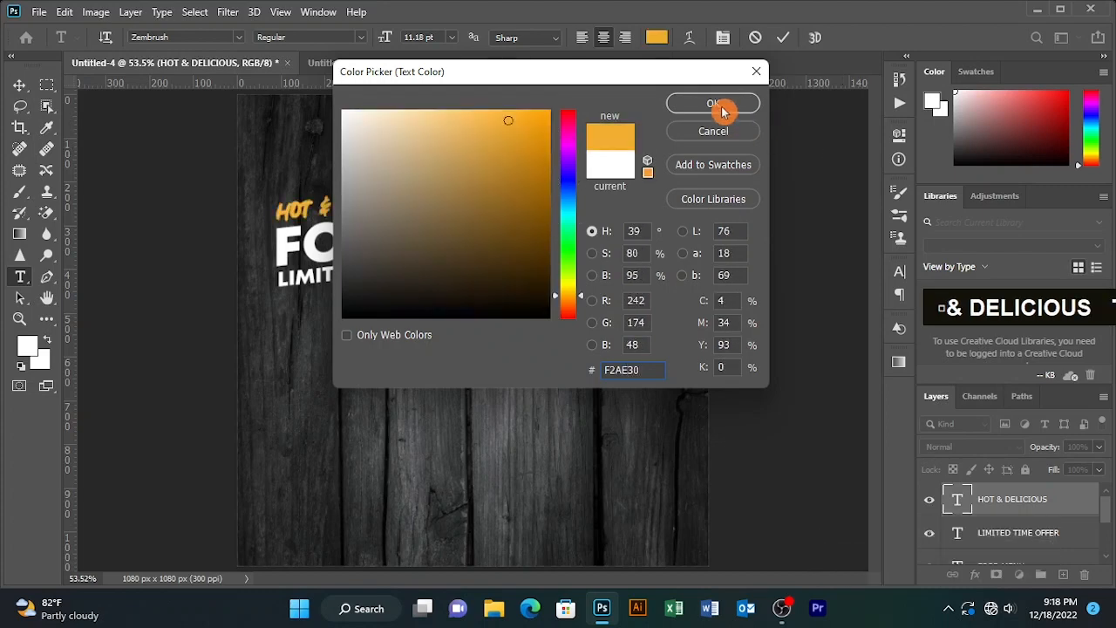
left_click(783, 37)
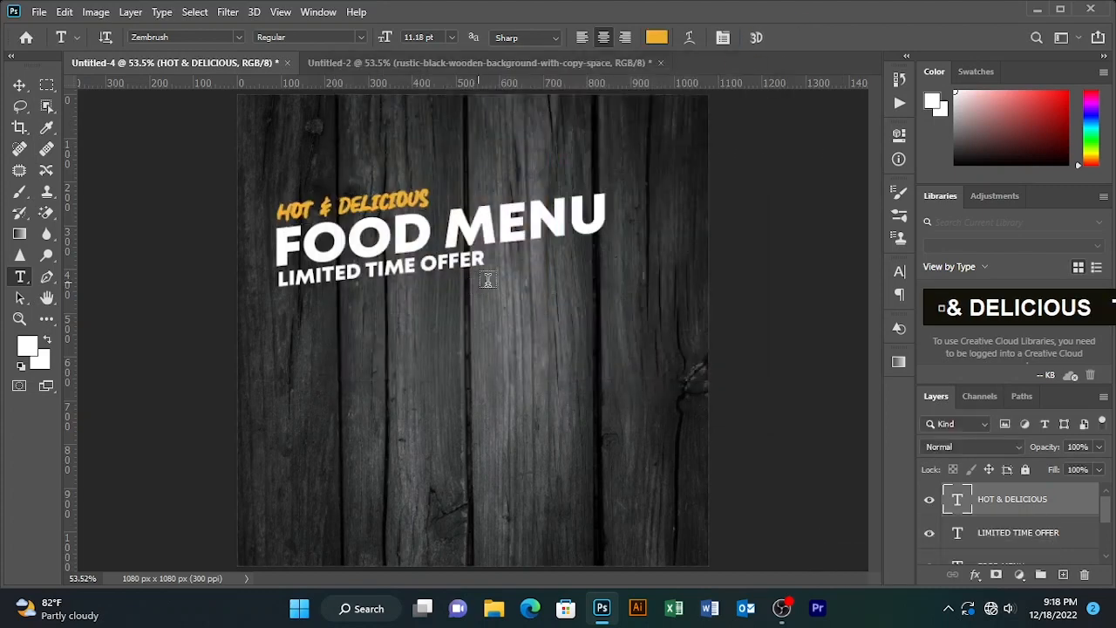
- Recolor the word LIMITED in LIMITED TIME OFFER to #F2CA2E and commit
left_click(349, 272)
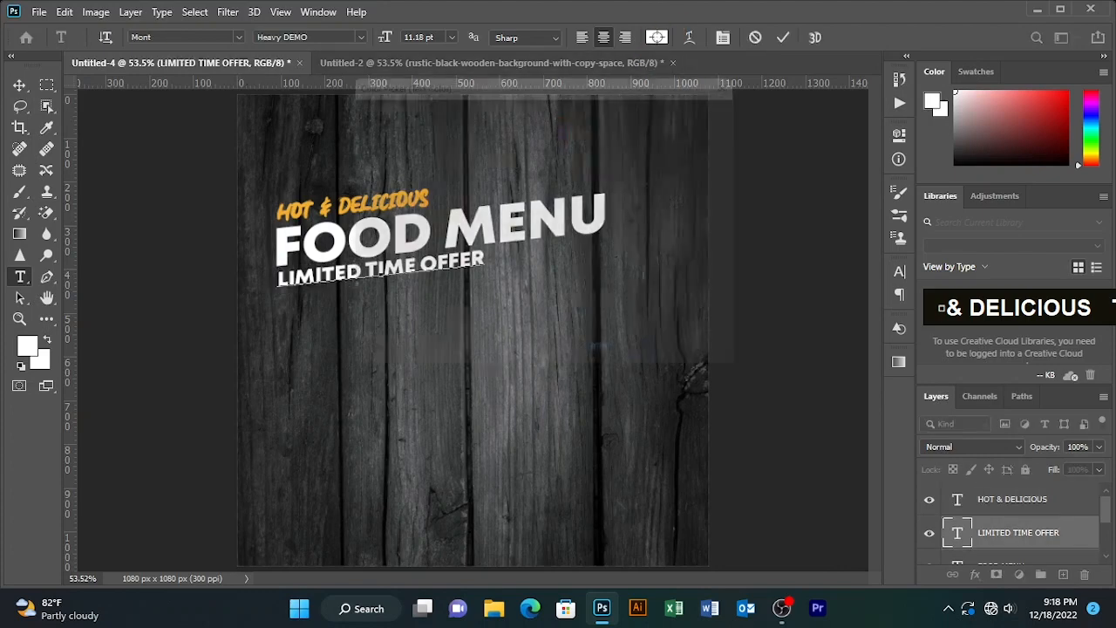
left_click(657, 37)
type("F")
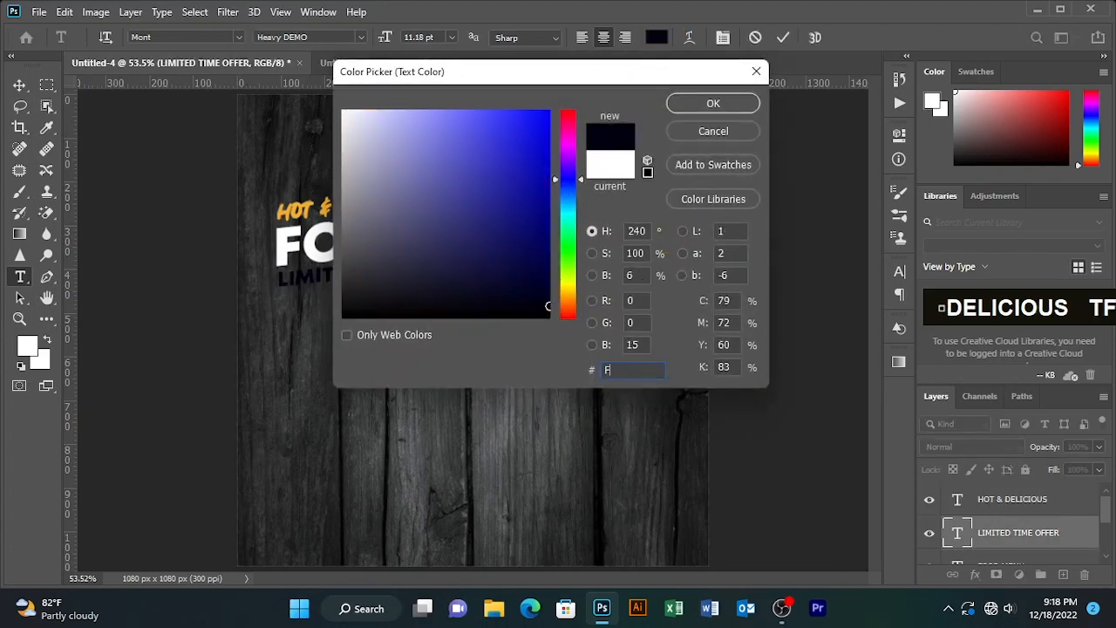
type("2")
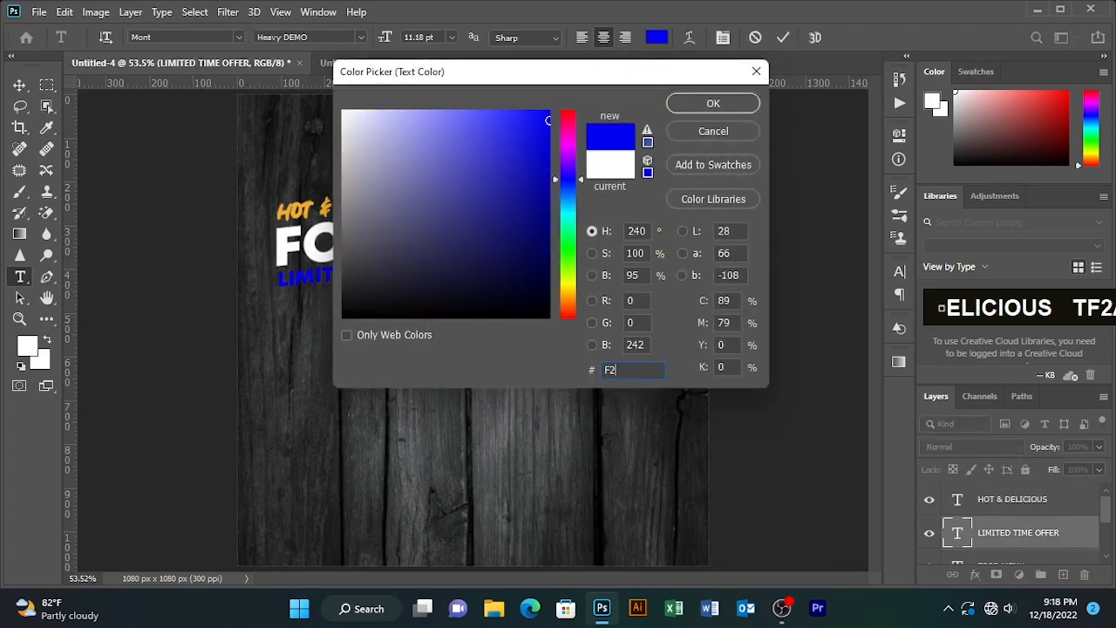
type("CA2E")
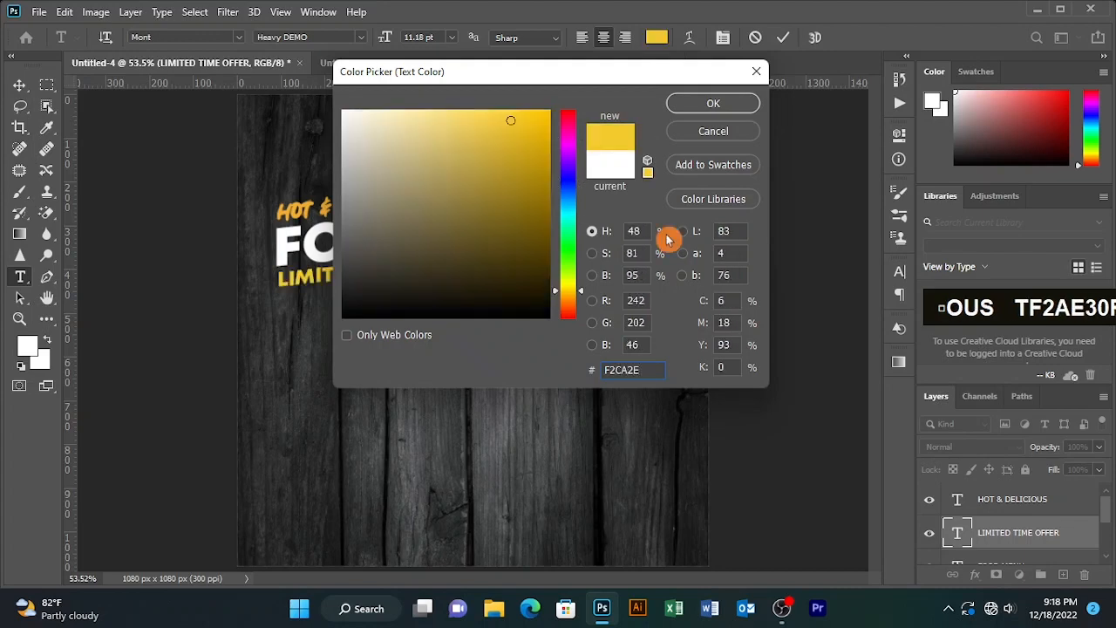
left_click(677, 104)
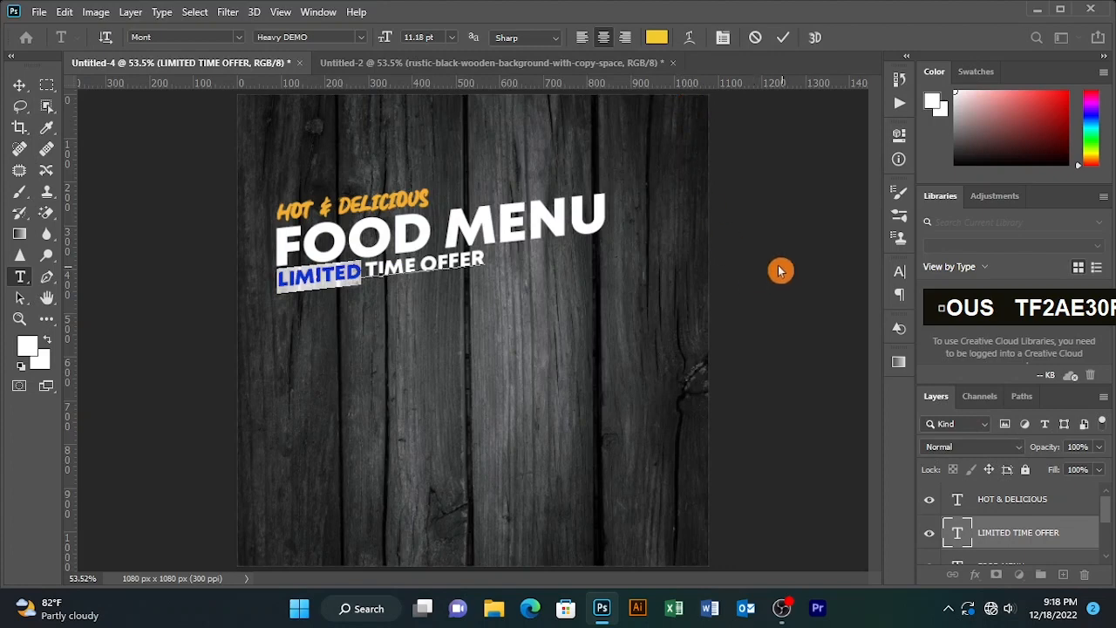
left_click(782, 36)
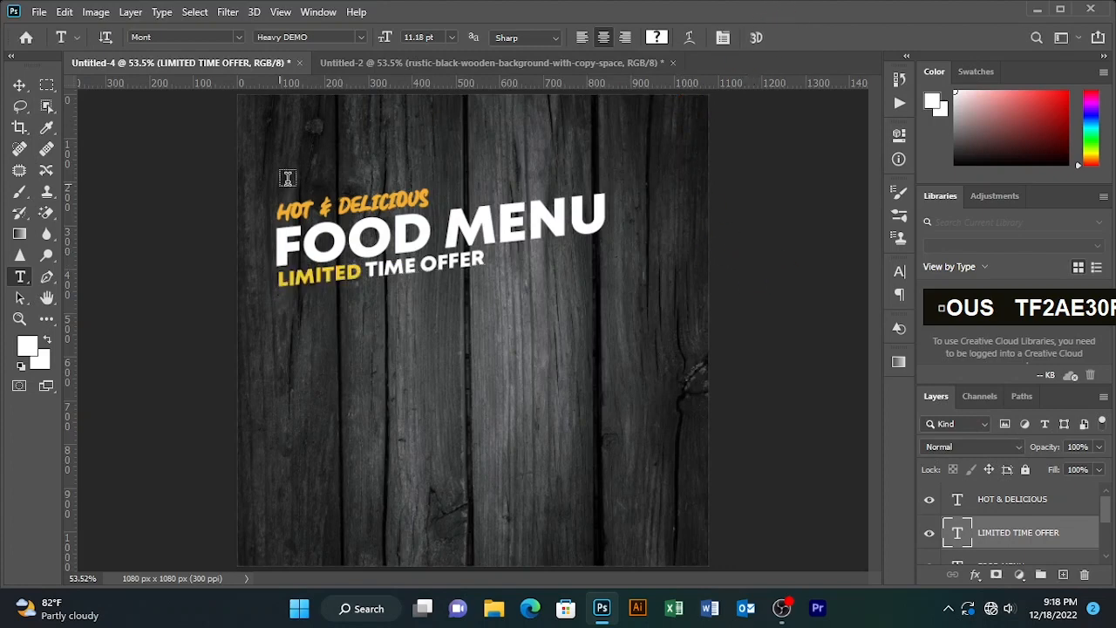
- Bring the brush-stroke layer from the other open document into the poster, placing it in the lower right area
left_click(21, 94)
left_click(391, 57)
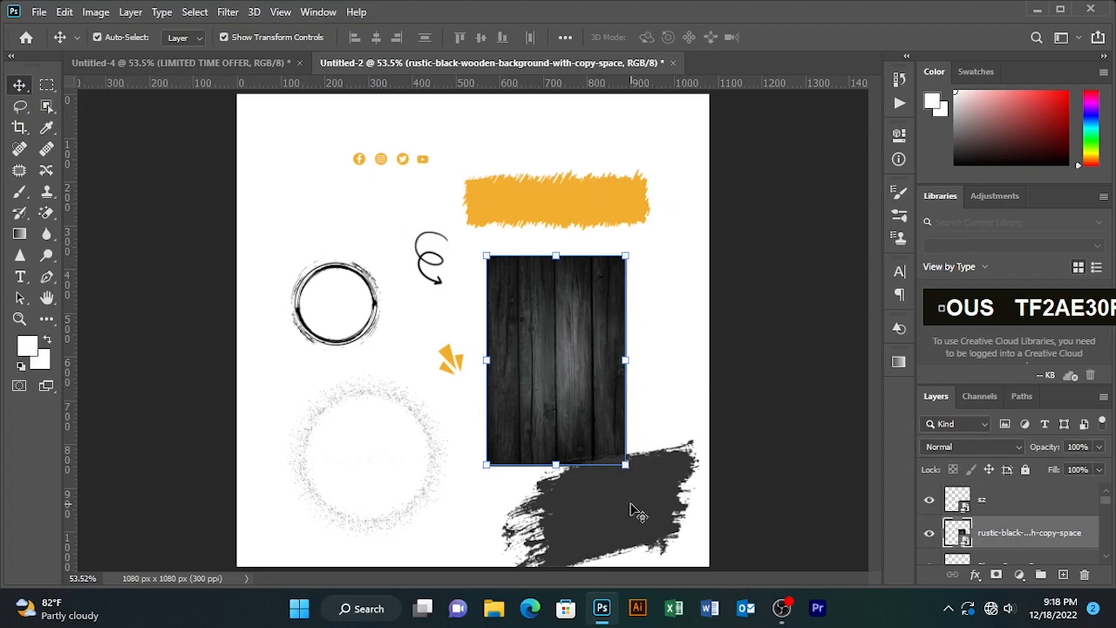
mouse_move(634, 510)
left_mouse_down()
mouse_move(287, 55)
mouse_move(204, 62)
mouse_move(498, 316)
mouse_move(617, 395)
left_mouse_up()
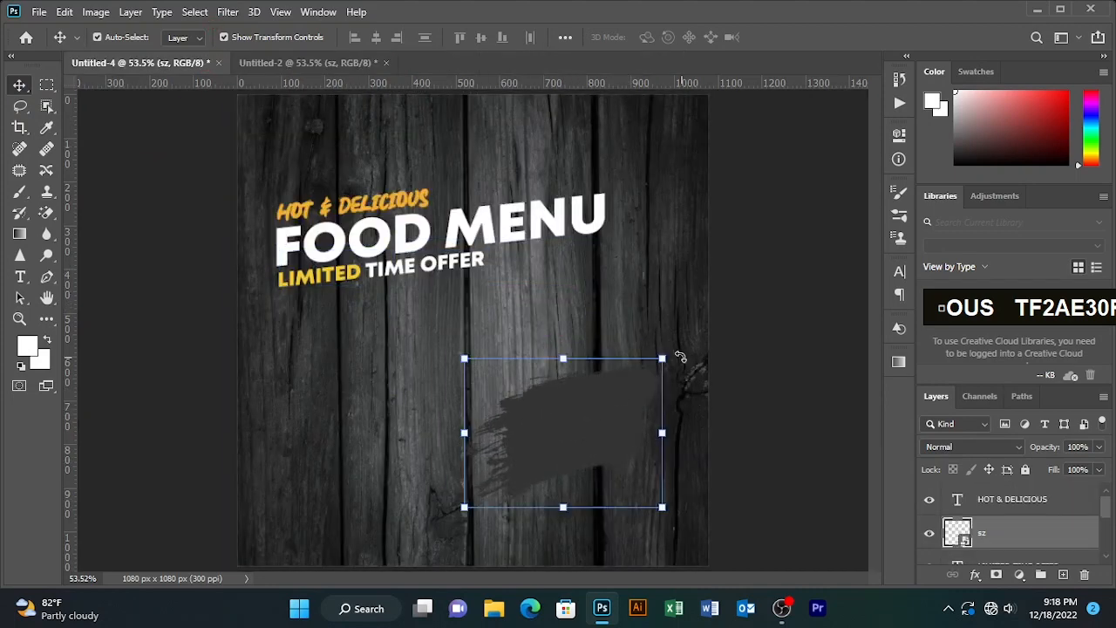
- Rotate the brush stroke about -44° and give it a yellow Color Overlay layer style
left_click_drag(654, 330, 615, 253)
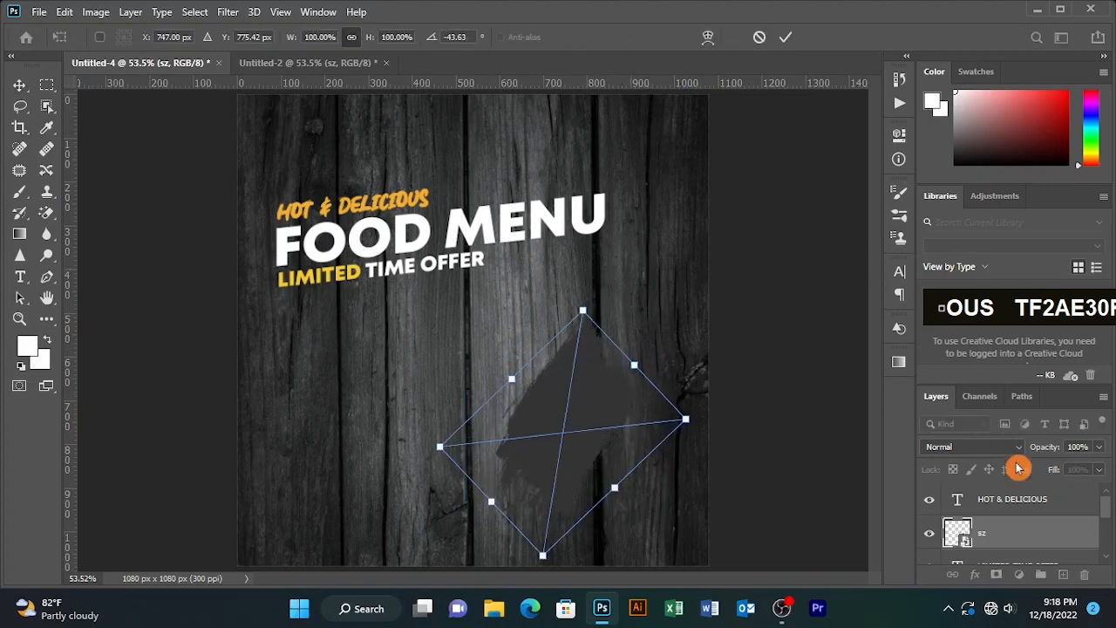
double_click(1048, 541)
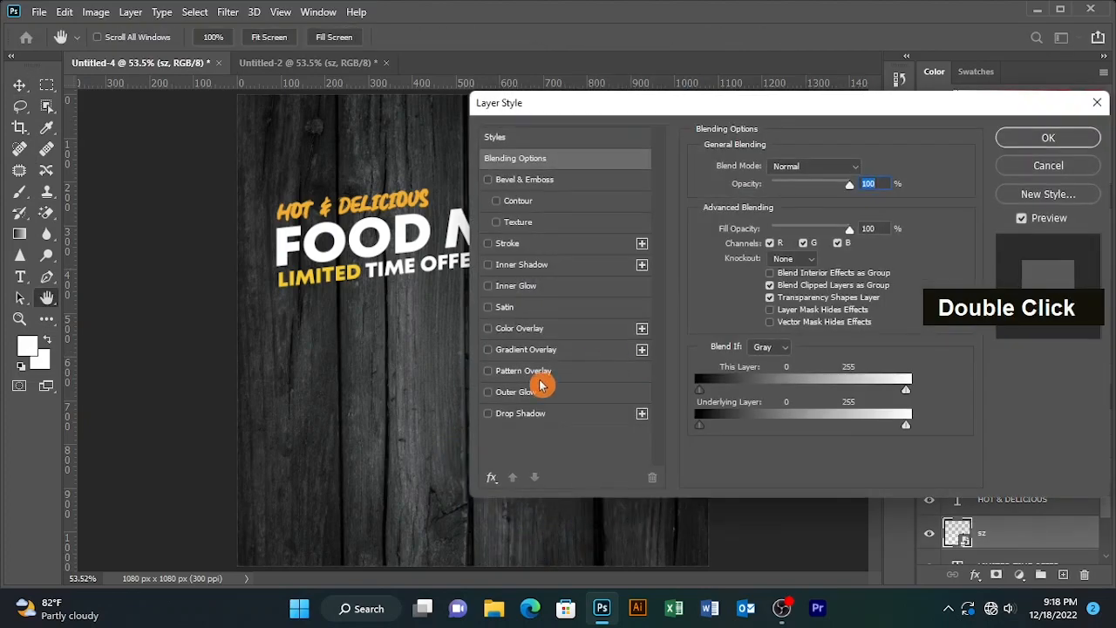
left_click(553, 334)
left_click(1046, 137)
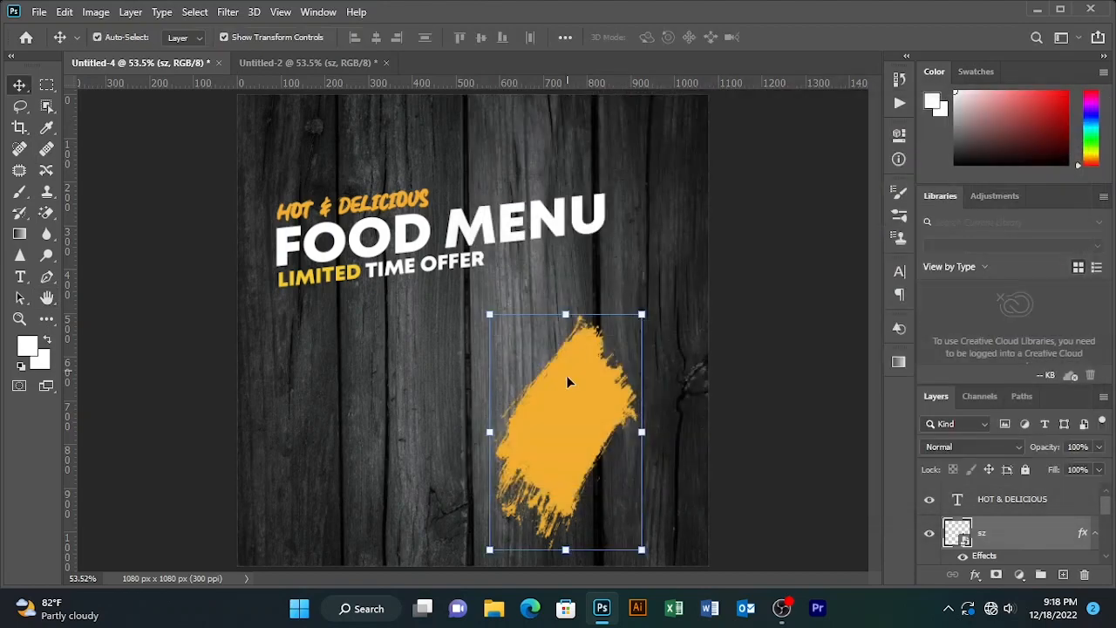
- Rotate the brush stroke to about -38°, scale it to 295%, and position it diagonally across the lower right
left_click_drag(568, 384, 584, 371)
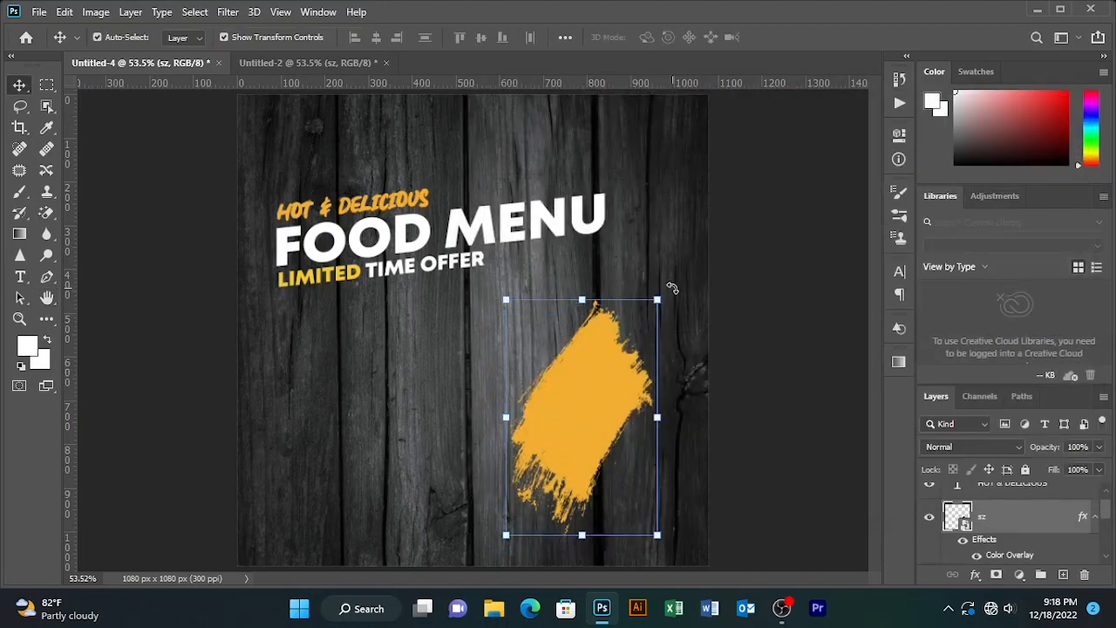
left_click_drag(692, 307, 698, 297)
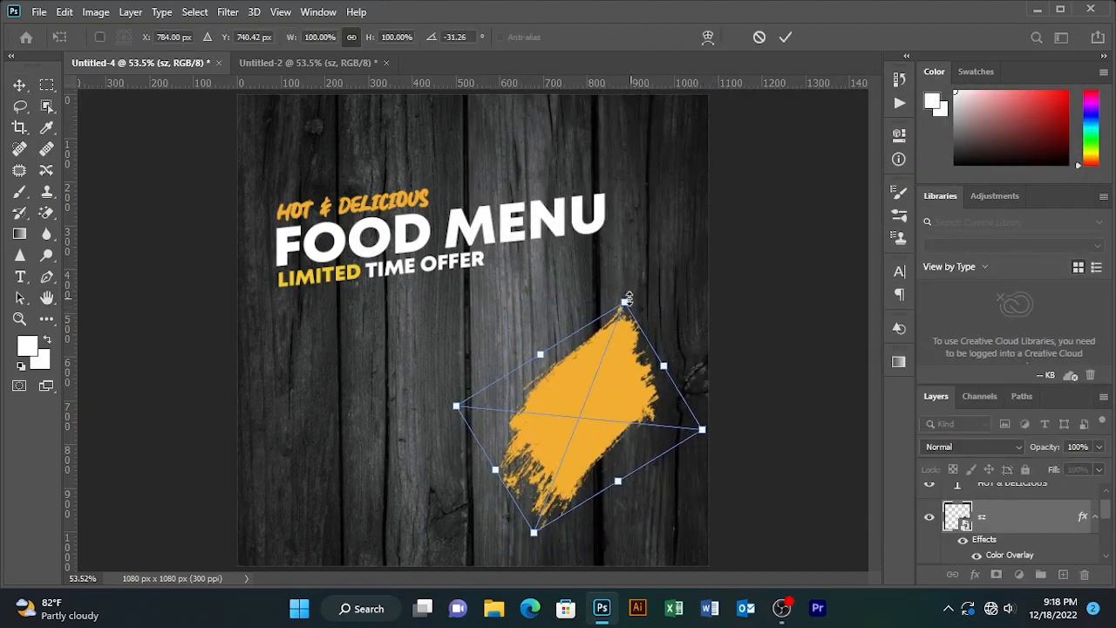
left_click_drag(372, 41, 505, 34)
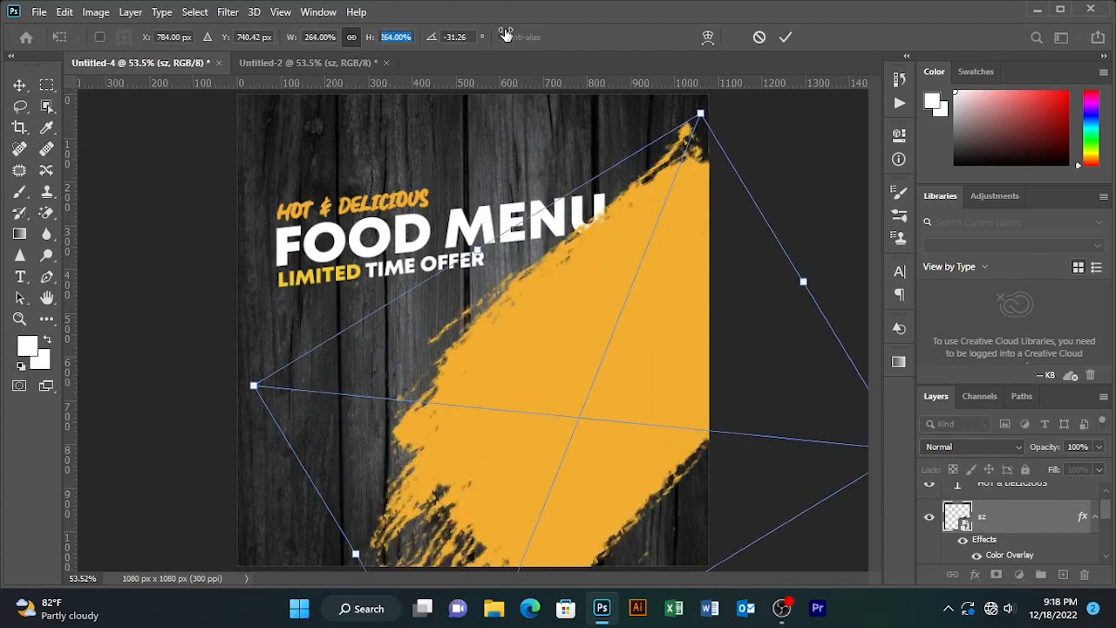
left_click_drag(602, 272, 573, 296)
left_click_drag(369, 42, 395, 48)
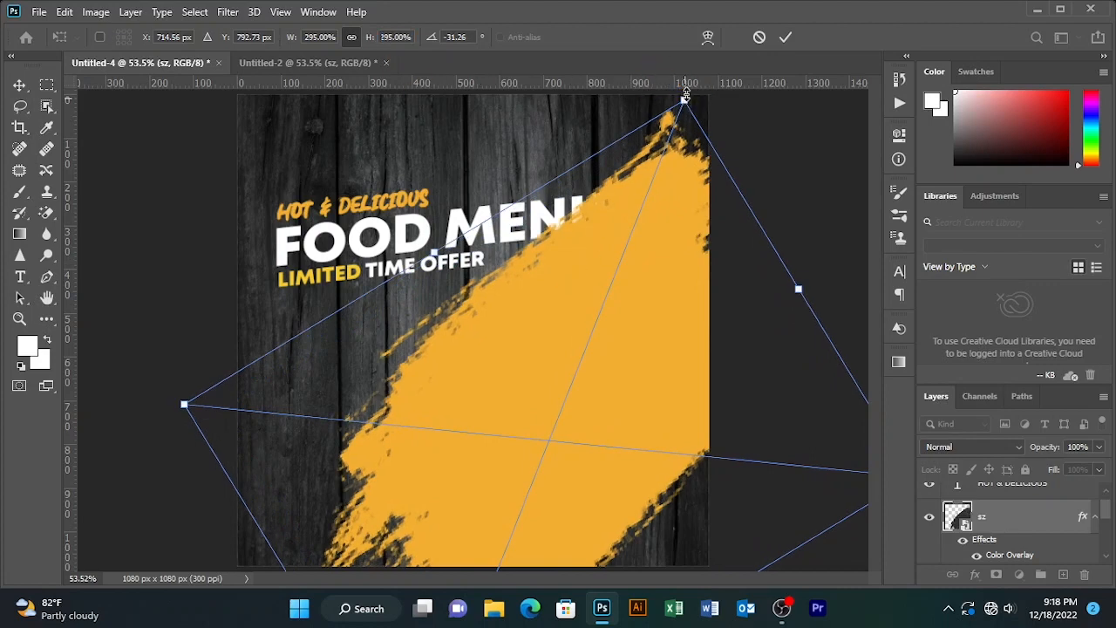
left_click_drag(690, 87, 650, 74)
left_click_drag(663, 217, 700, 219)
key("Return")
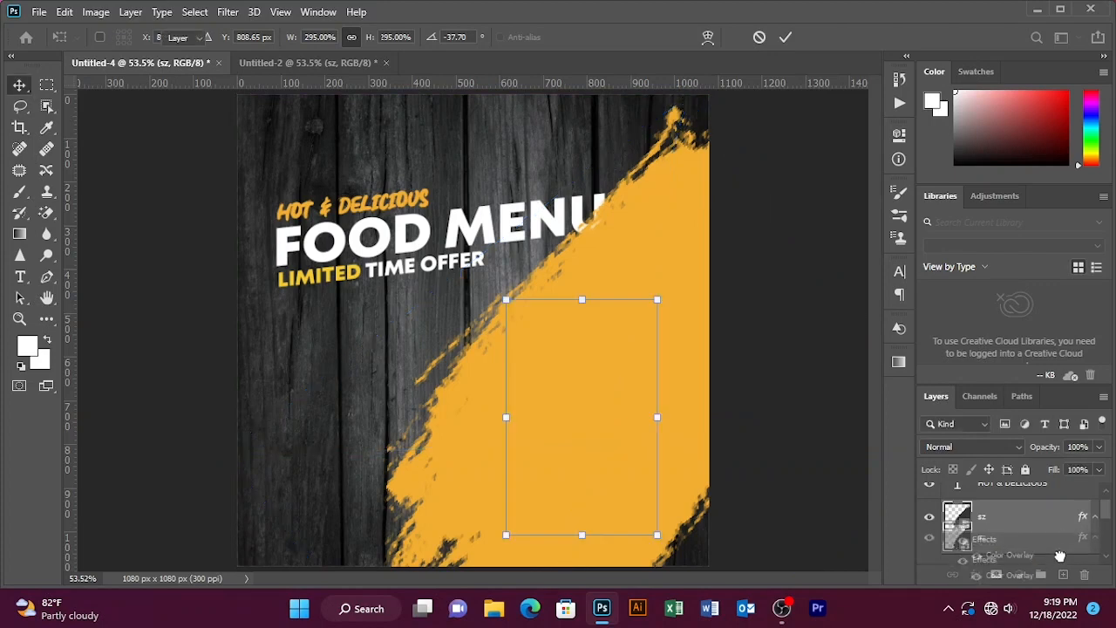
- Move the brush-stroke layer below the headline text layers, just above the wood background
scroll(1050, 539, "down", 1)
scroll(1047, 541, "down", 2)
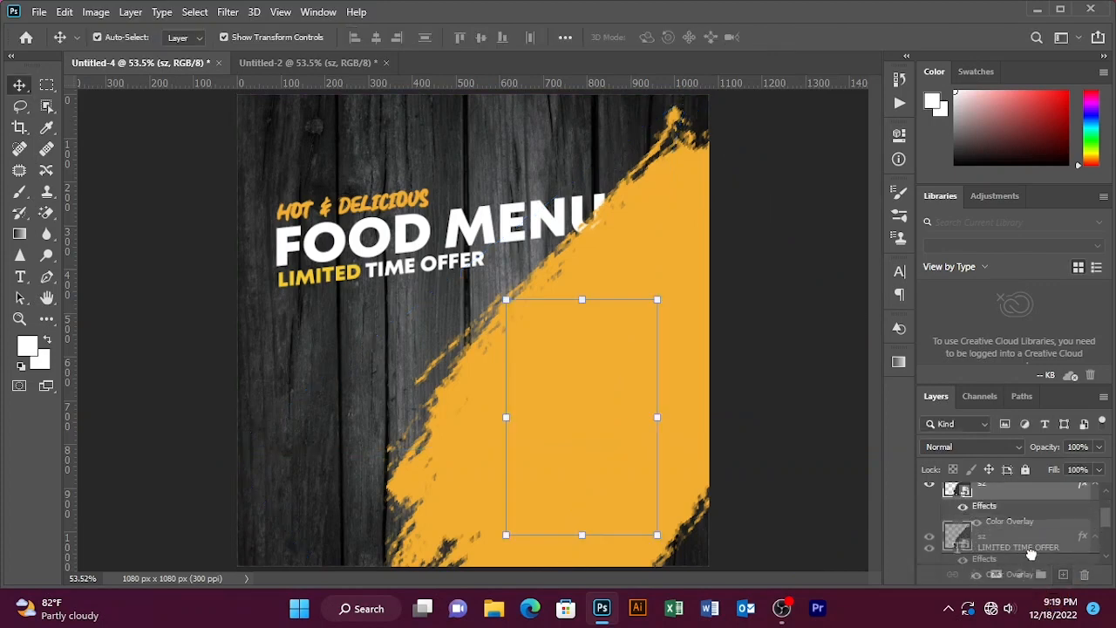
left_click(1028, 562)
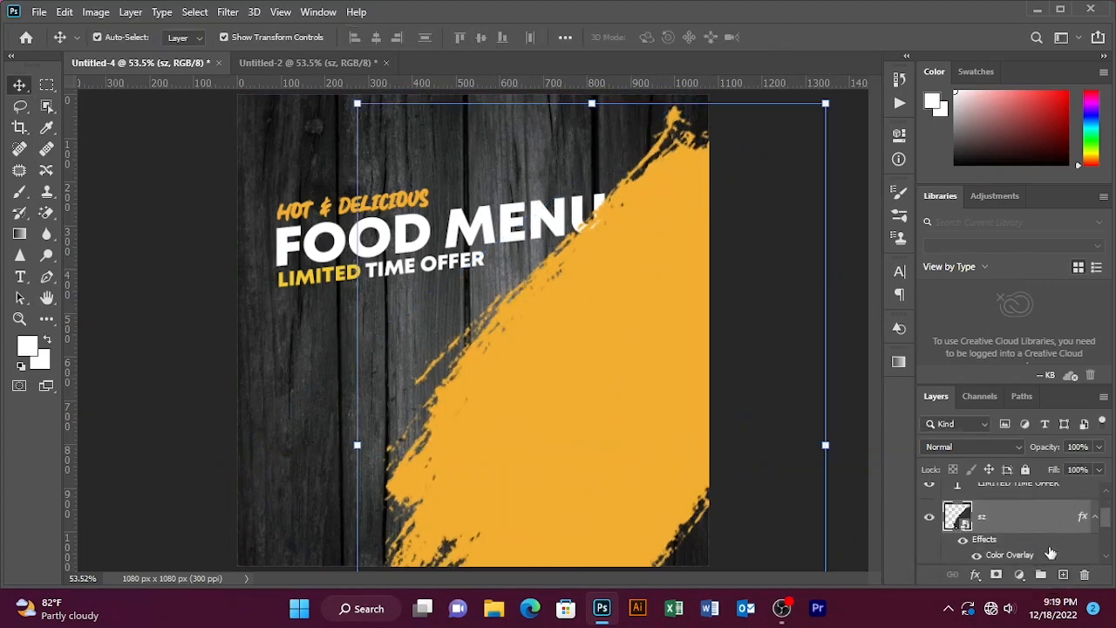
scroll(1046, 535, "down", 1)
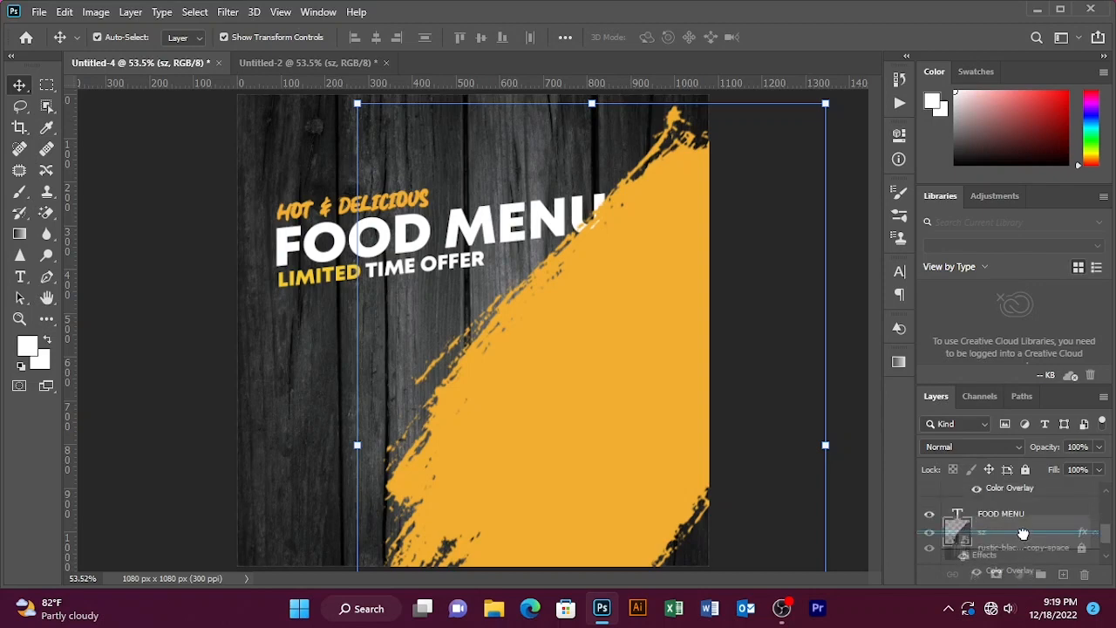
left_click(187, 311)
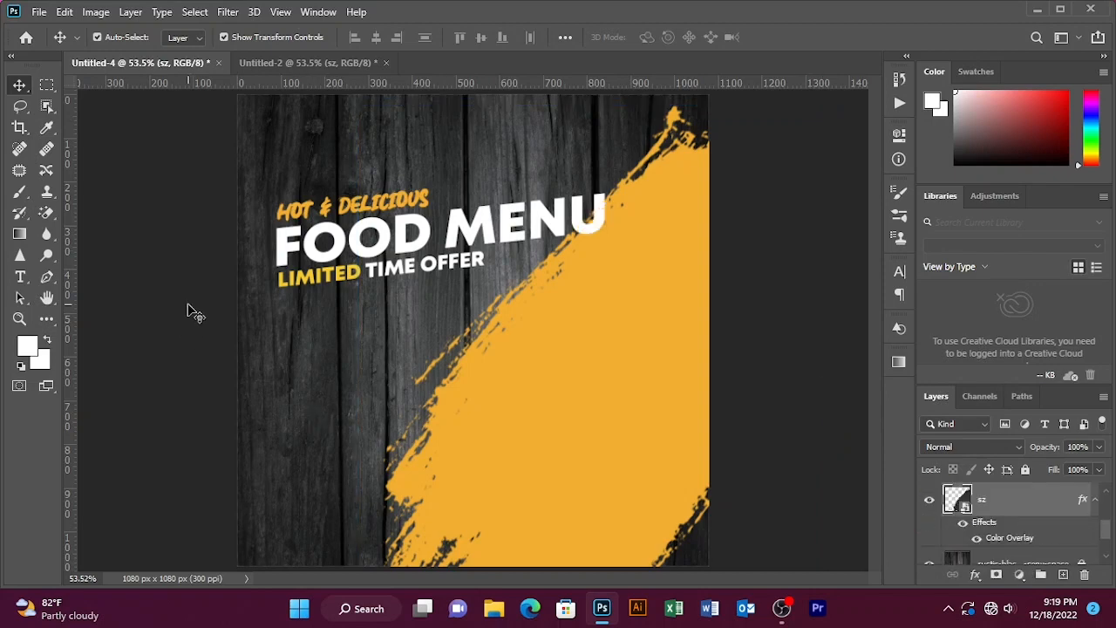
- Nudge the brush stroke slightly left and lock its layer
left_click(955, 492)
left_click_drag(651, 470, 591, 458)
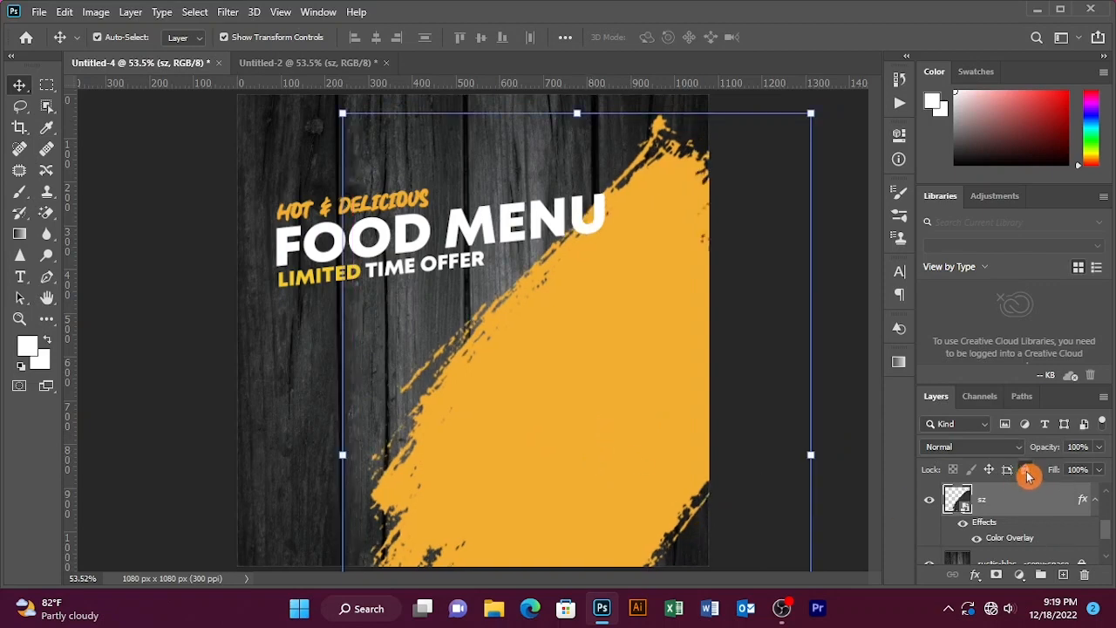
left_click(1026, 472)
- Draw a yellow circle about 620 px wide with the Ellipse tool and move it below the headline
key("u")
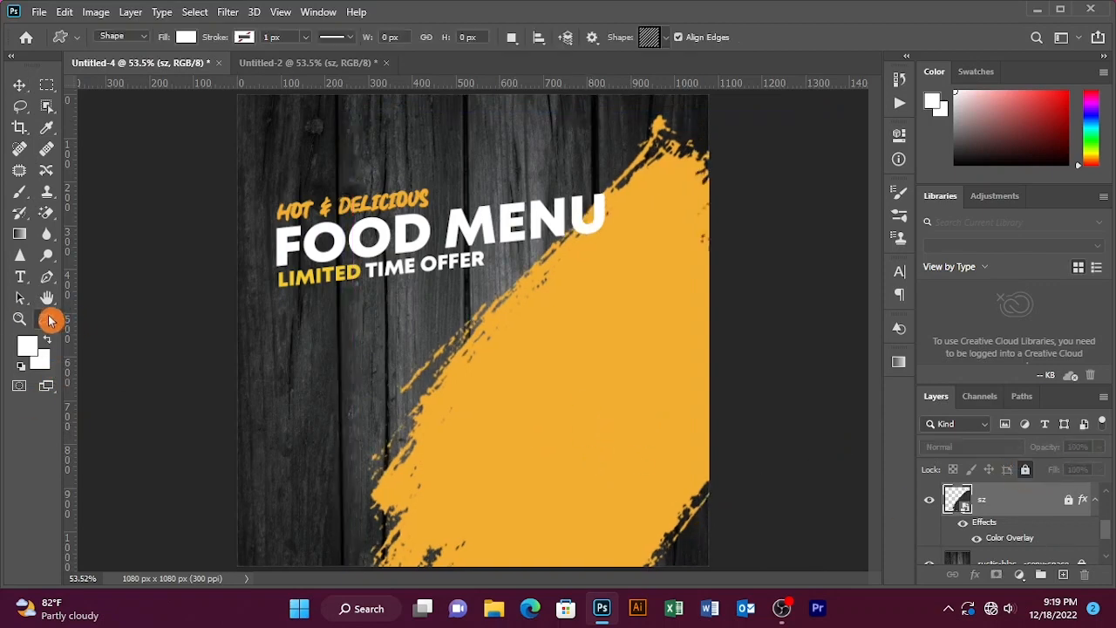
right_click(58, 320)
left_click(157, 431)
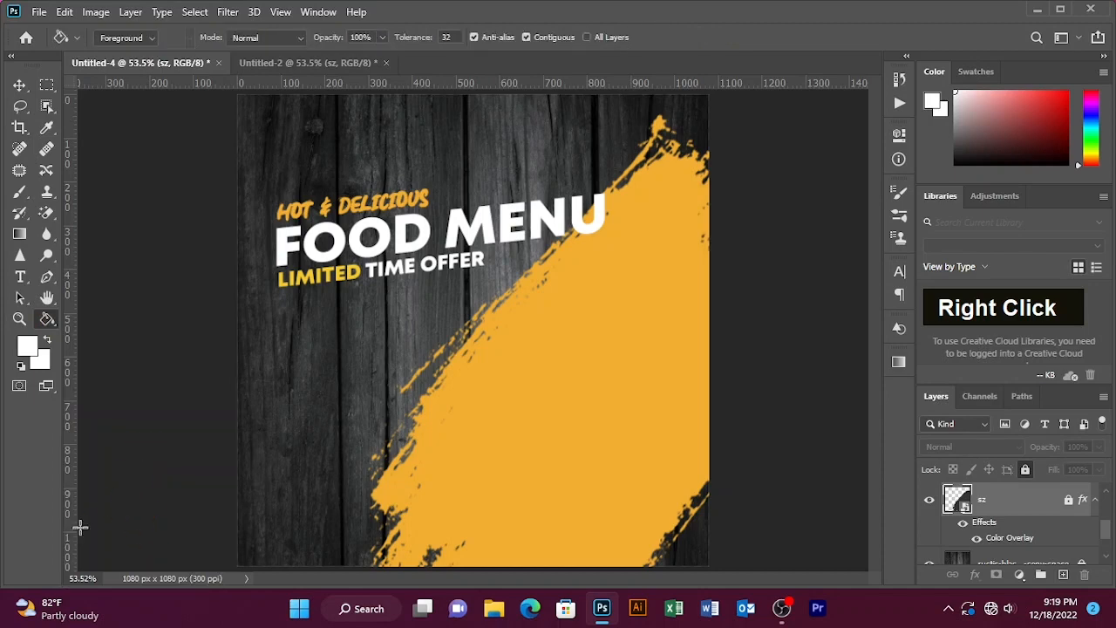
right_click(53, 325)
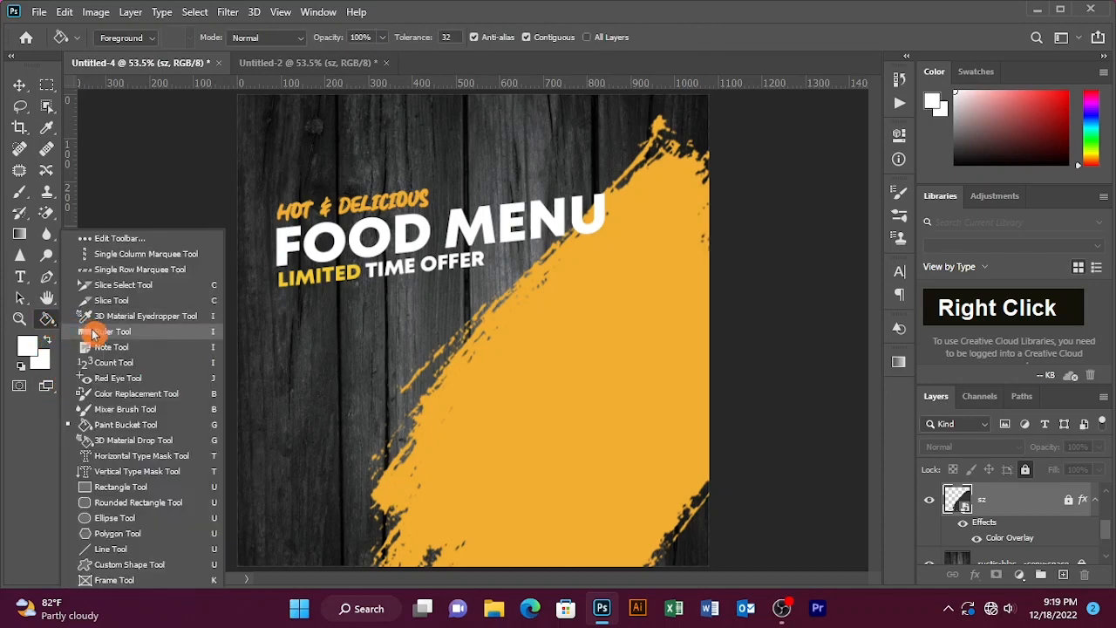
left_click(109, 517)
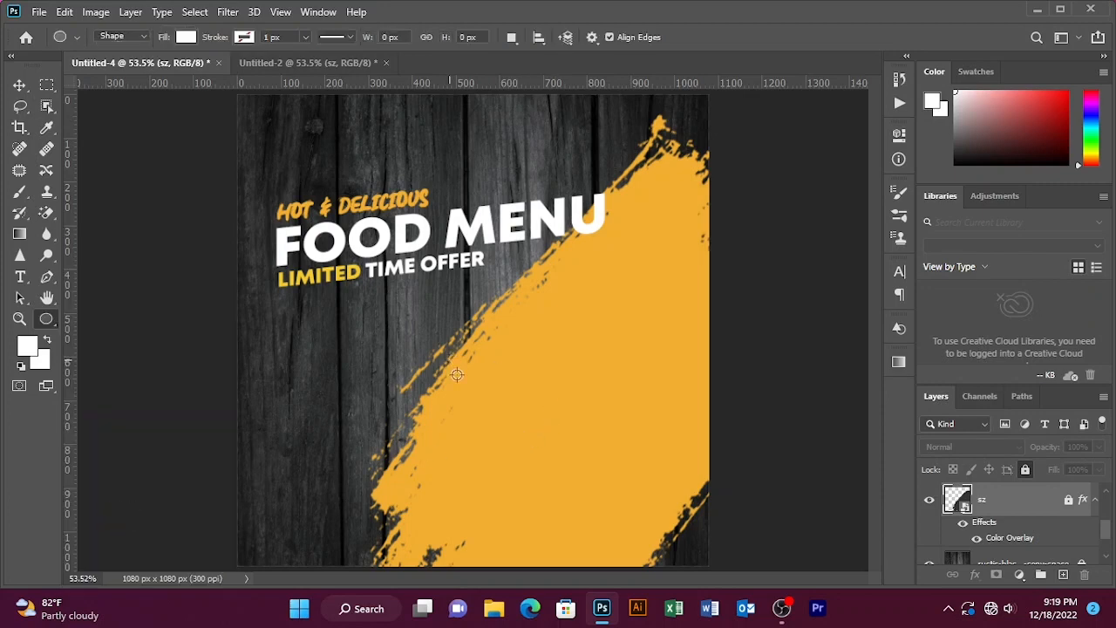
left_click(499, 427, "alt")
left_click_drag(428, 342, 565, 494)
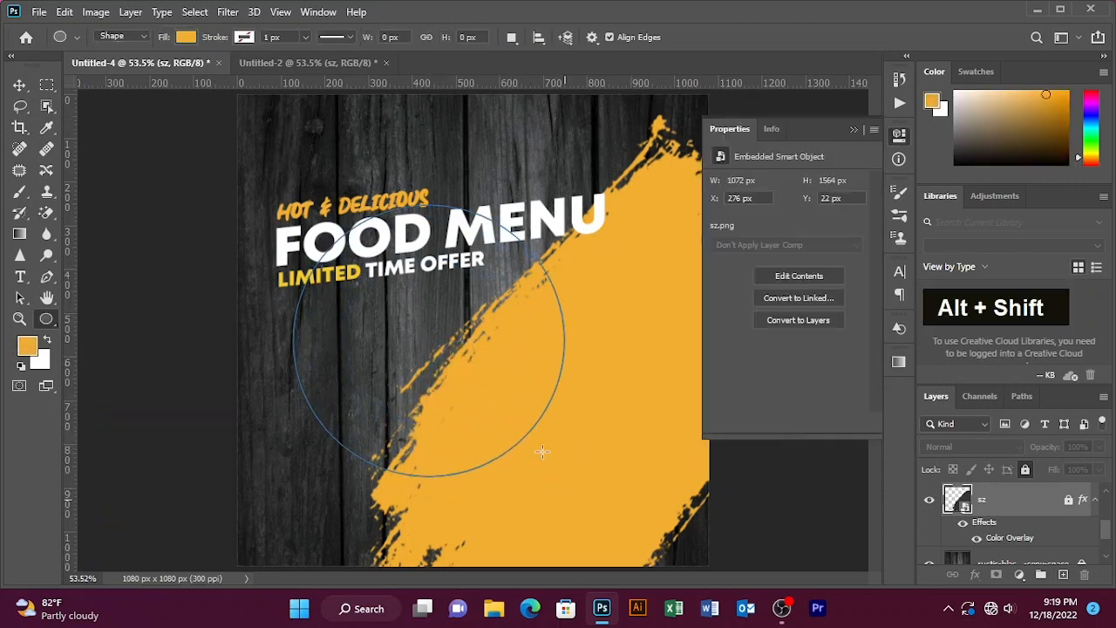
key("v")
left_click_drag(460, 354, 486, 392)
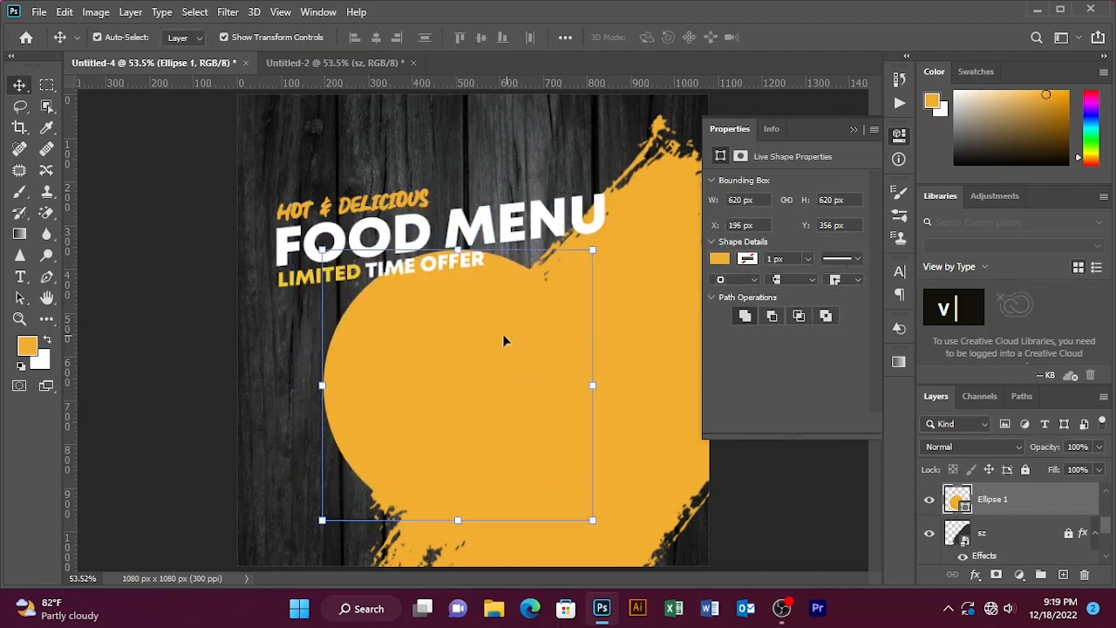
- Scale the circle down to about 82% and reposition it under the LIMITED TIME OFFER line
left_click_drag(590, 249, 570, 278)
left_click_drag(506, 374, 511, 383)
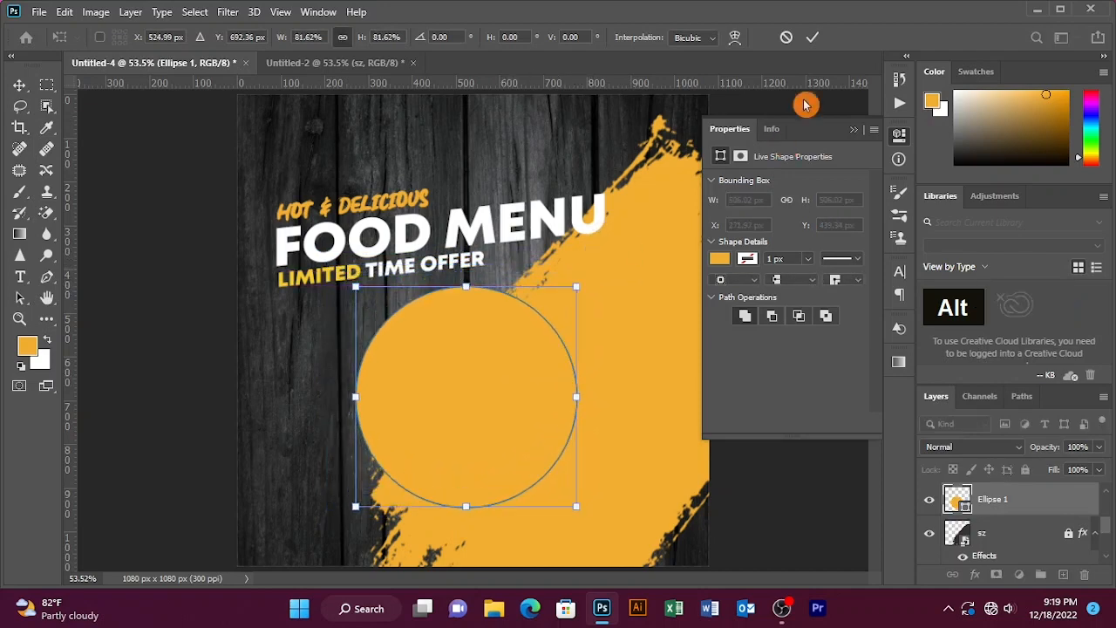
left_click(811, 37)
- Bring the dotted sparkle circle from the other open document into the poster over the yellow circle
left_click(359, 63)
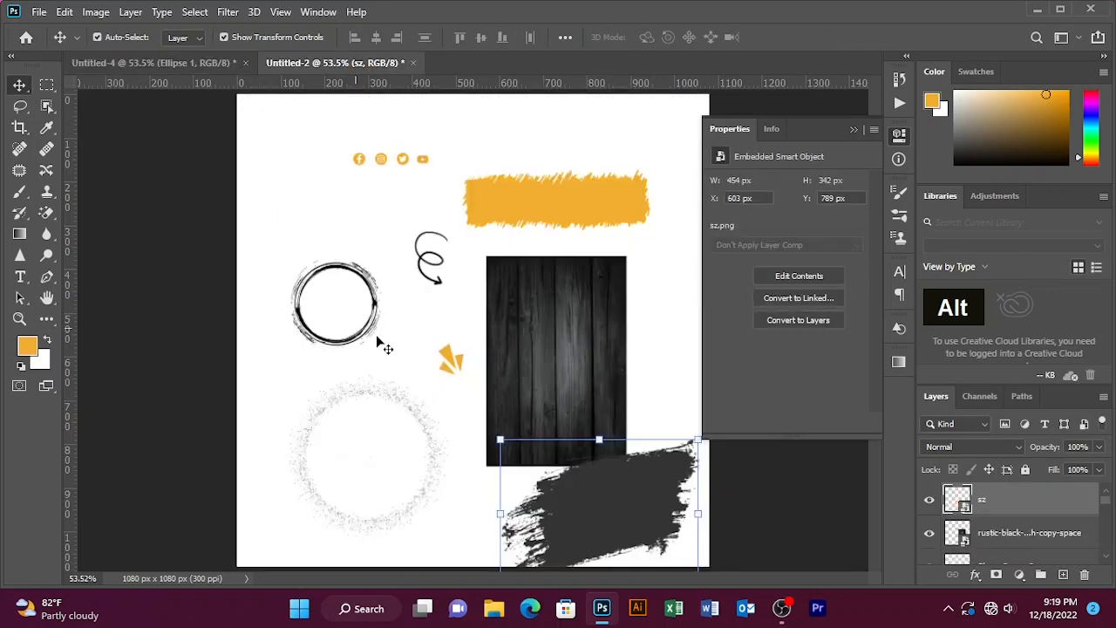
left_click(443, 349)
left_click(453, 321)
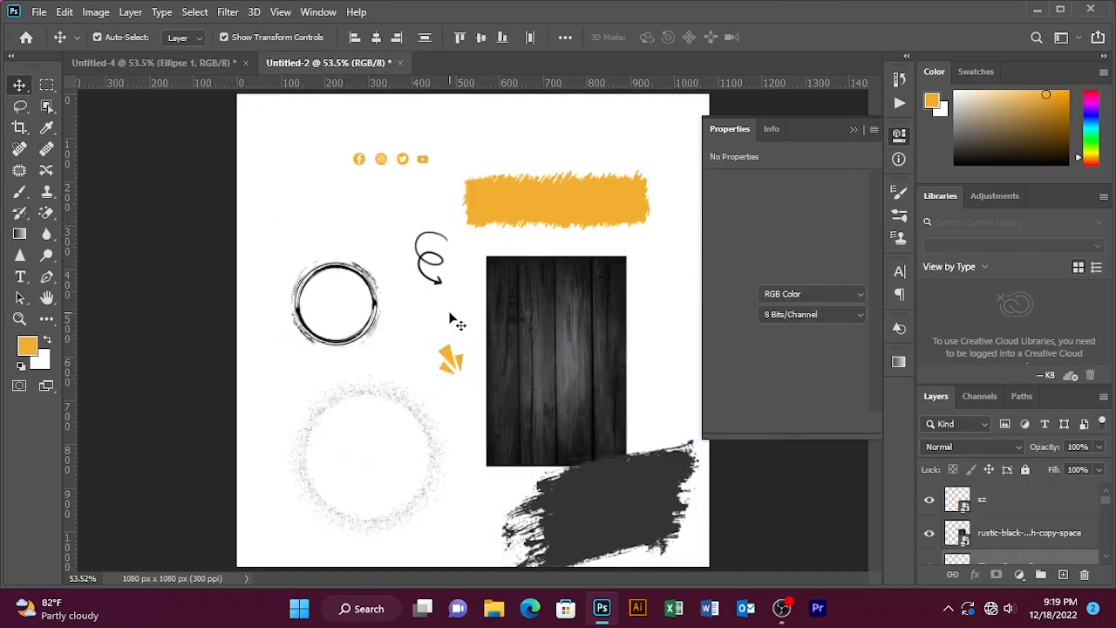
left_click_drag(393, 392, 218, 154)
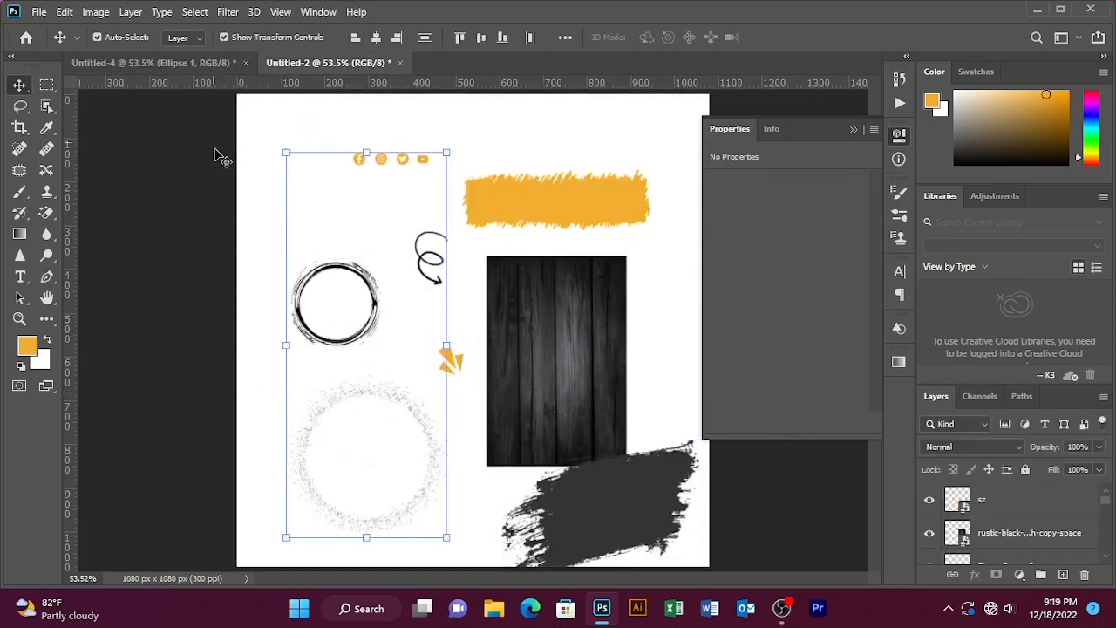
left_click(339, 444)
left_click_drag(327, 420, 462, 375)
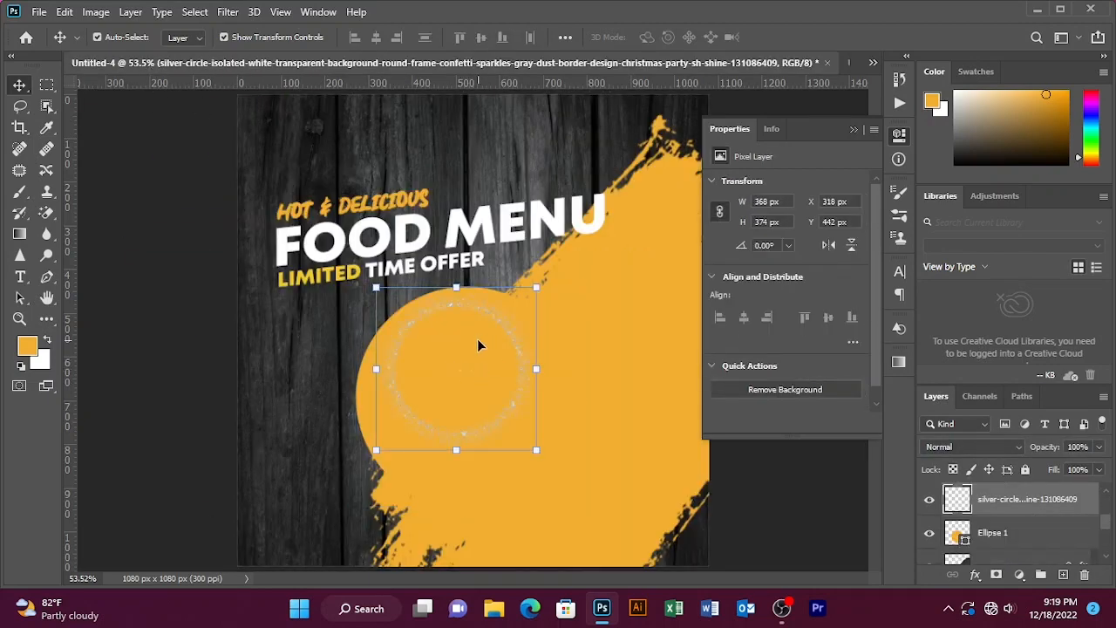
- Enlarge the sparkle circle to about 568 px and place its layer beneath the yellow circle
left_click_drag(495, 312, 584, 262)
left_click_drag(1002, 504, 1016, 555)
left_click(850, 128)
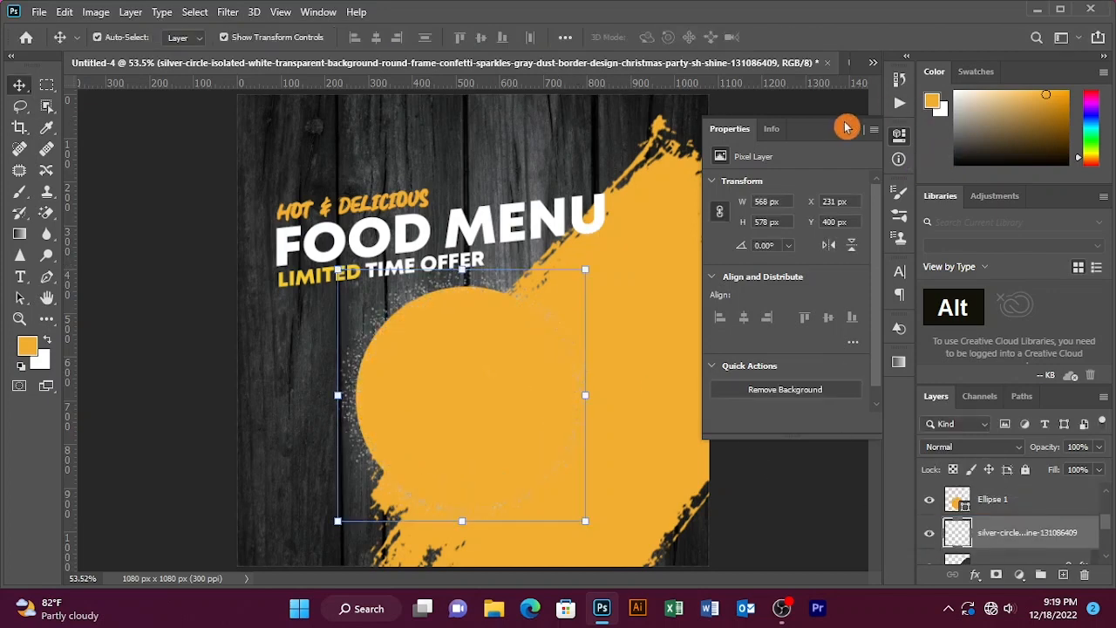
- Start placing an embedded image above the circle and open the FOOD folder on drive Manfred 1 (K:)
left_click(485, 394)
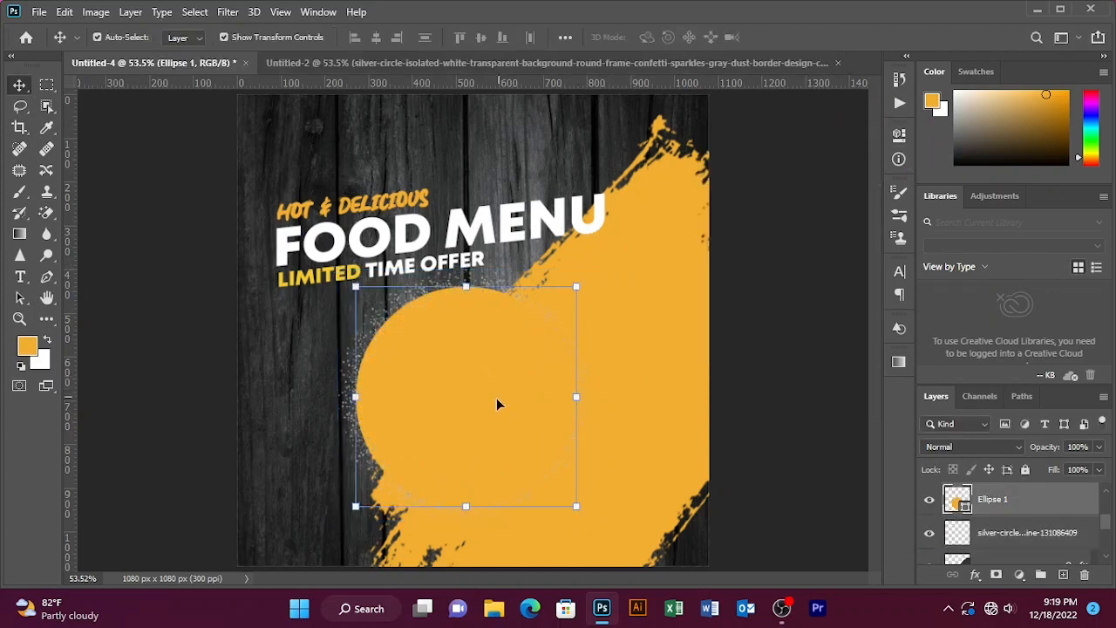
left_click(37, 14)
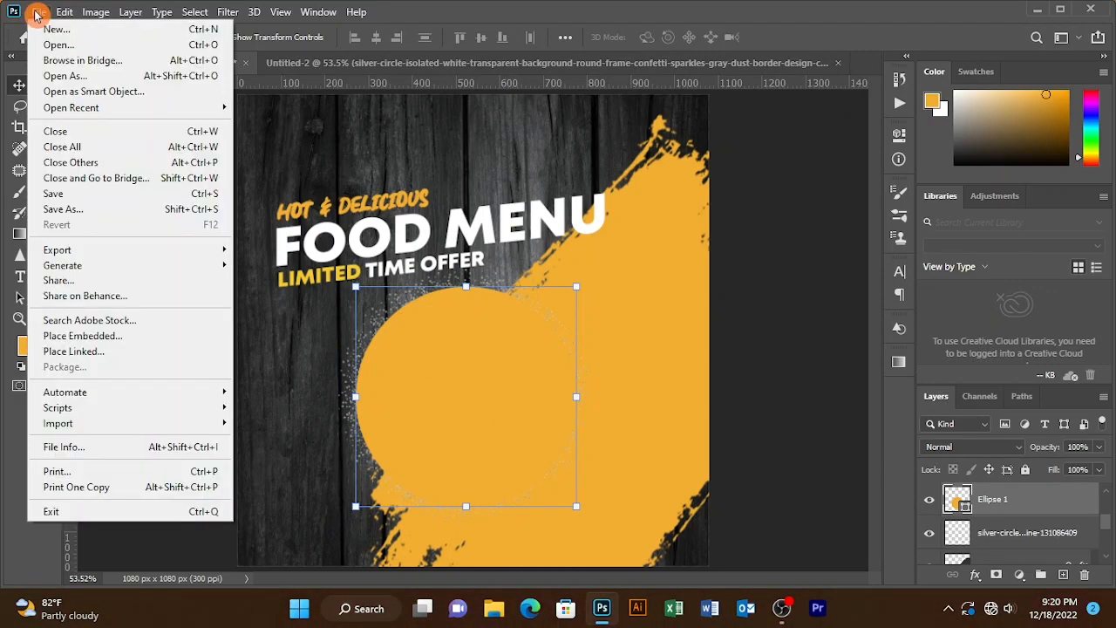
left_click(105, 335)
scroll(95, 206, "down", 2)
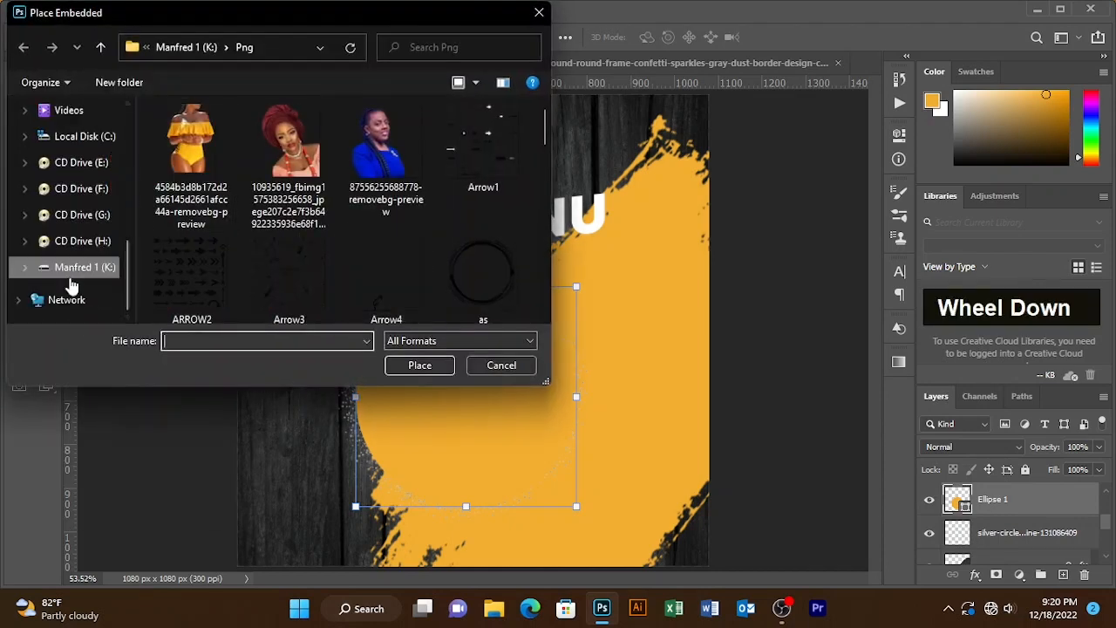
double_click(77, 261)
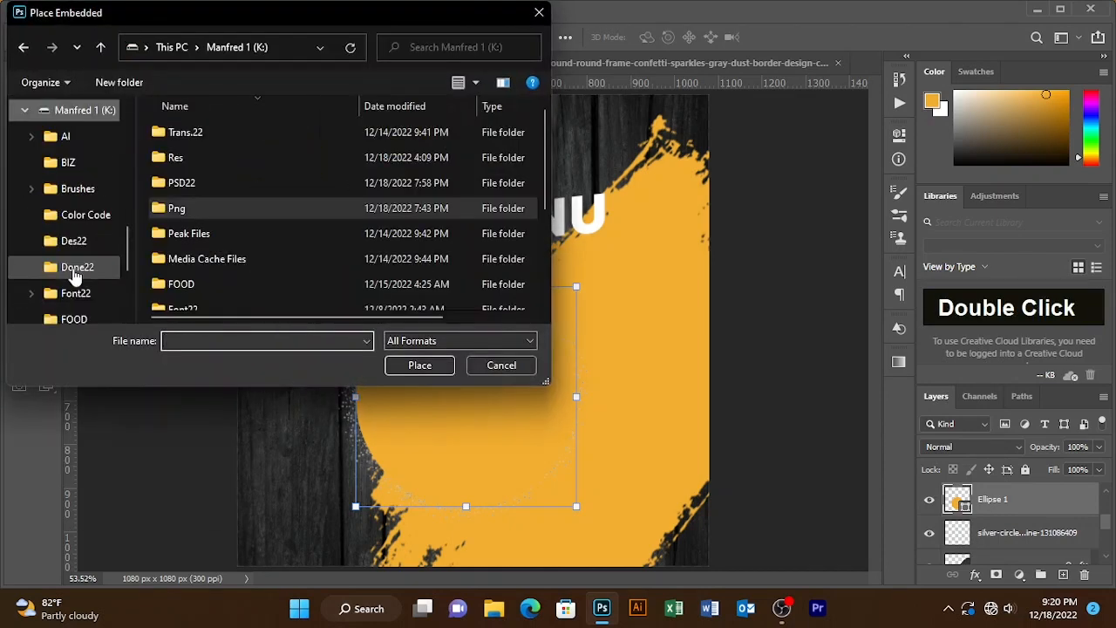
double_click(193, 285)
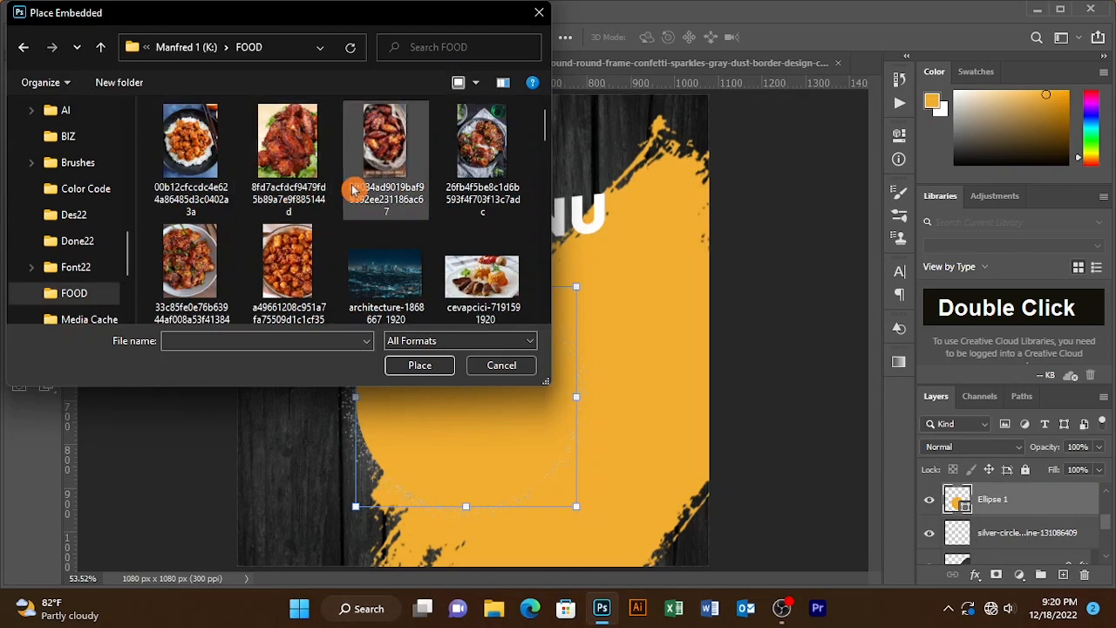
- Choose the v9 food photo from the FOOD folder and place it into the poster
scroll(349, 210, "down", 1)
scroll(342, 198, "up", 1)
scroll(342, 198, "down", 3)
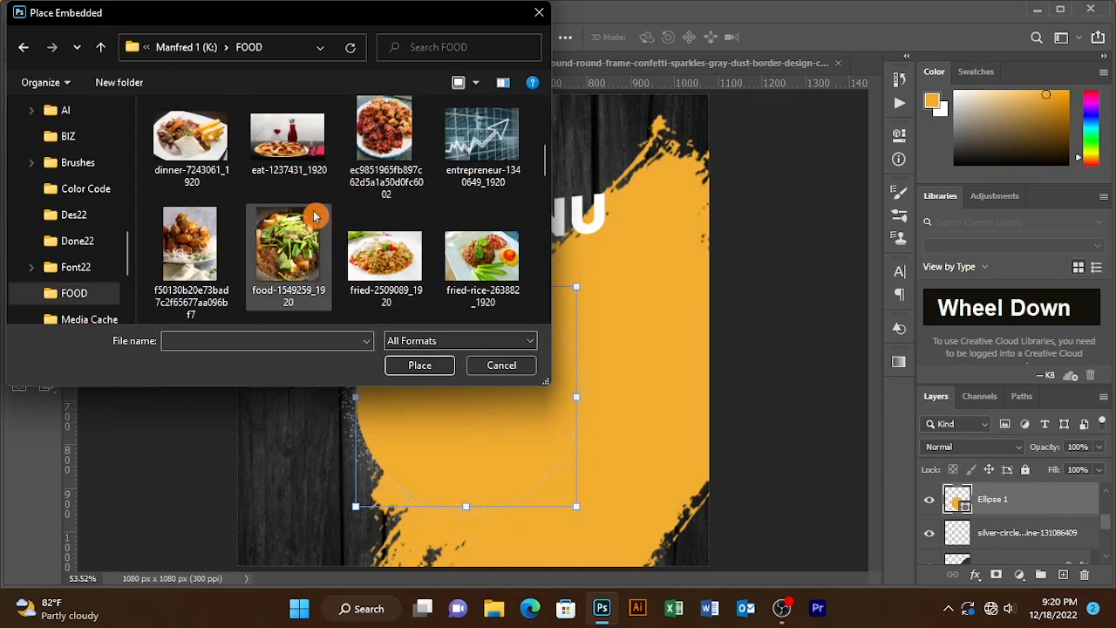
scroll(319, 267, "down", 5)
scroll(423, 223, "down", 3)
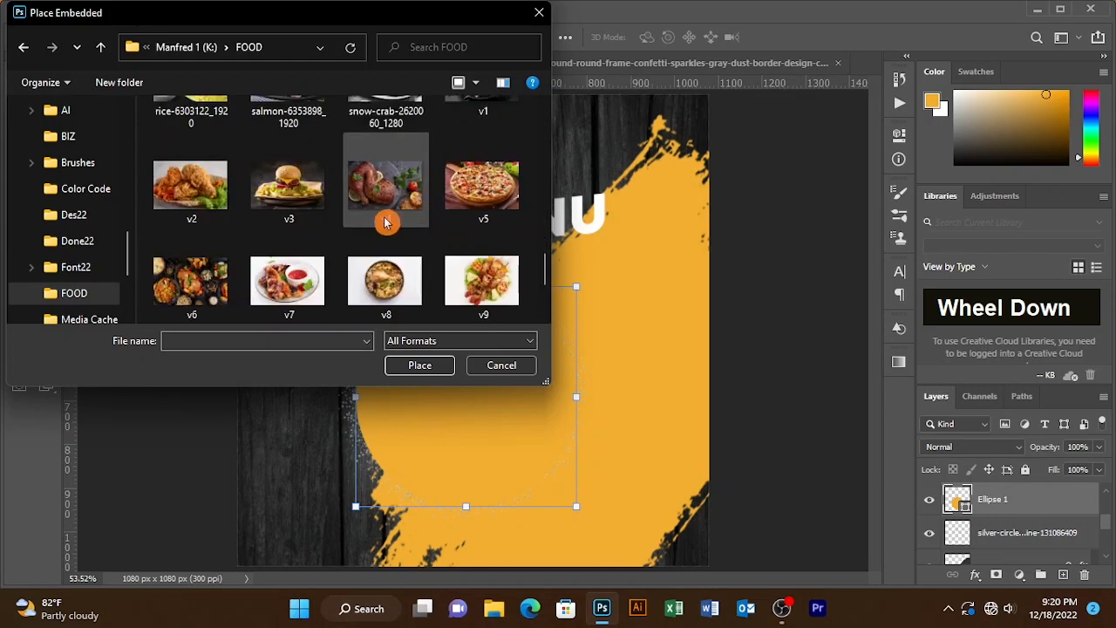
scroll(349, 209, "down", 1)
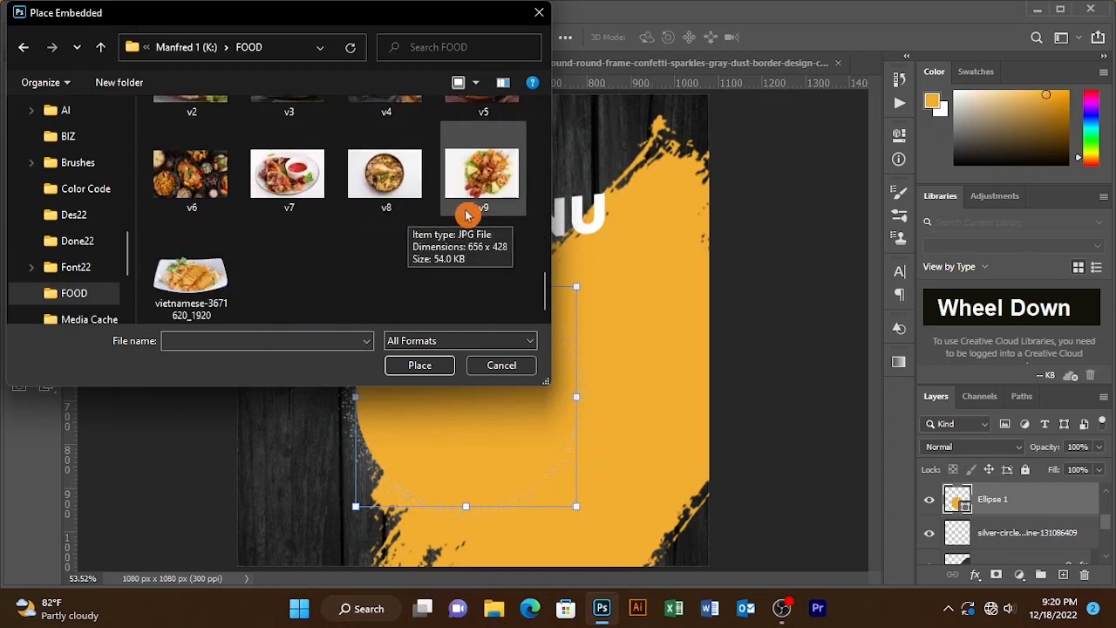
scroll(427, 214, "up", 1)
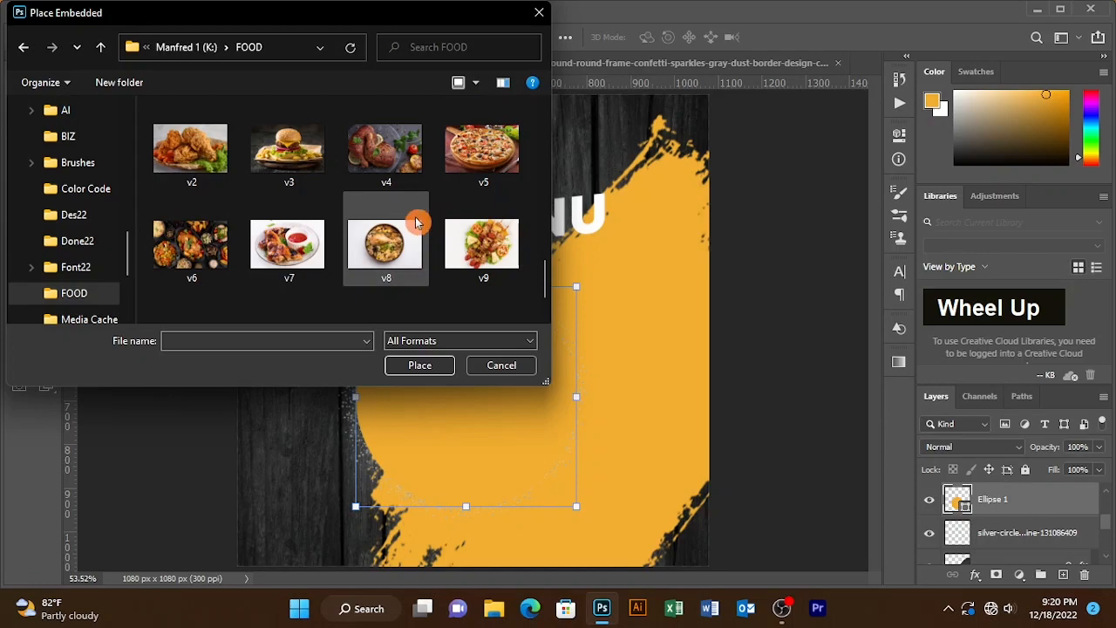
scroll(415, 222, "up", 1)
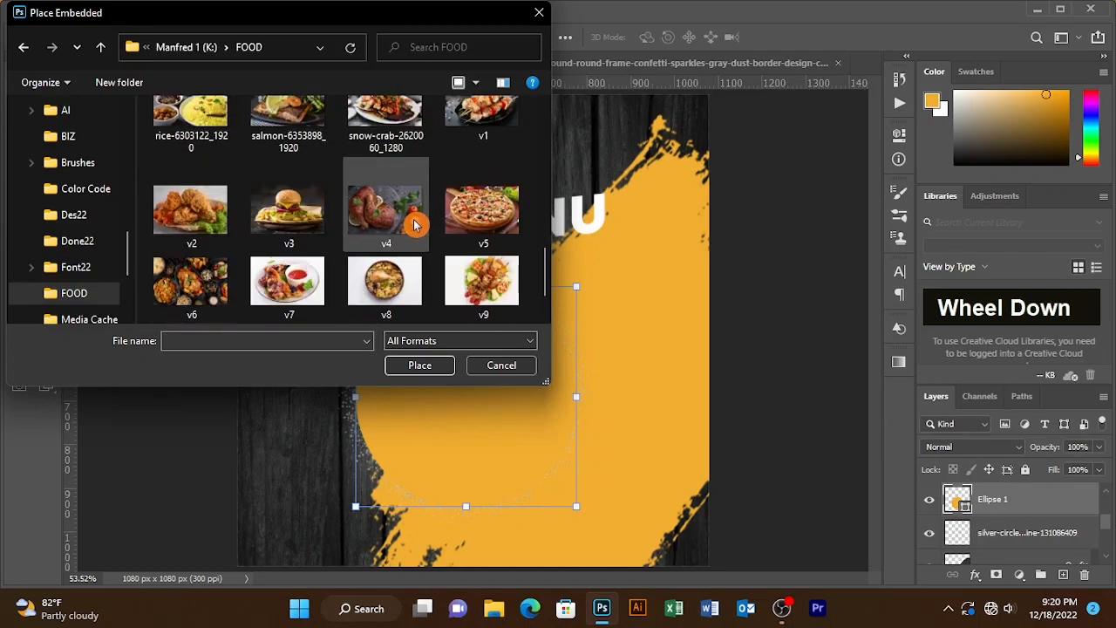
left_click(482, 281)
left_click(419, 365)
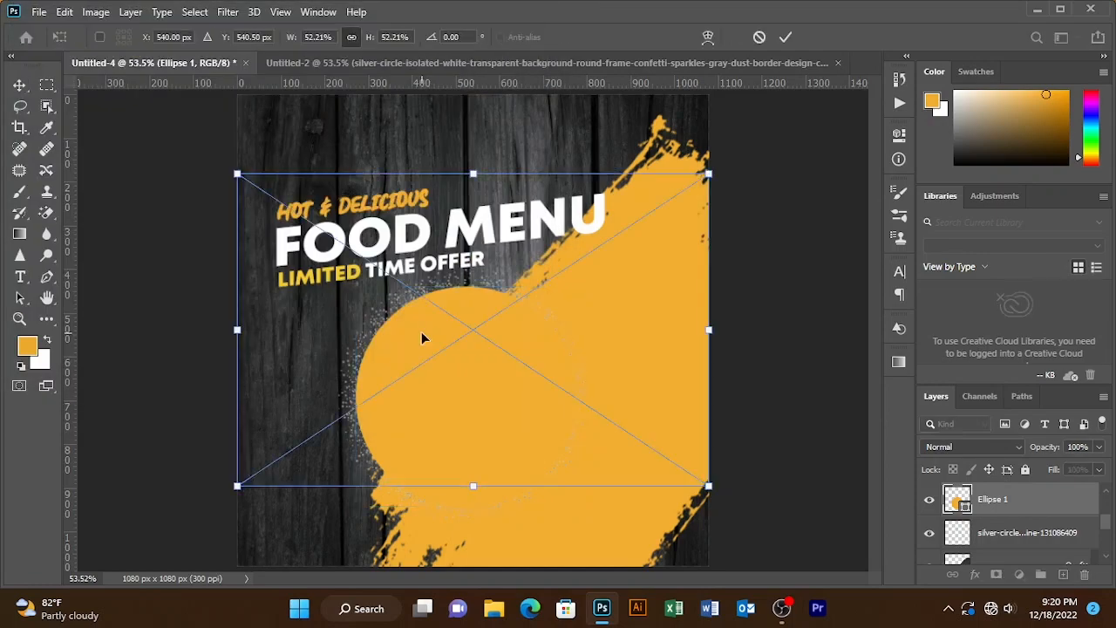
- Move the photo over the yellow circle and clip it to the circle's layer
left_click_drag(503, 292, 450, 341)
key("alt")
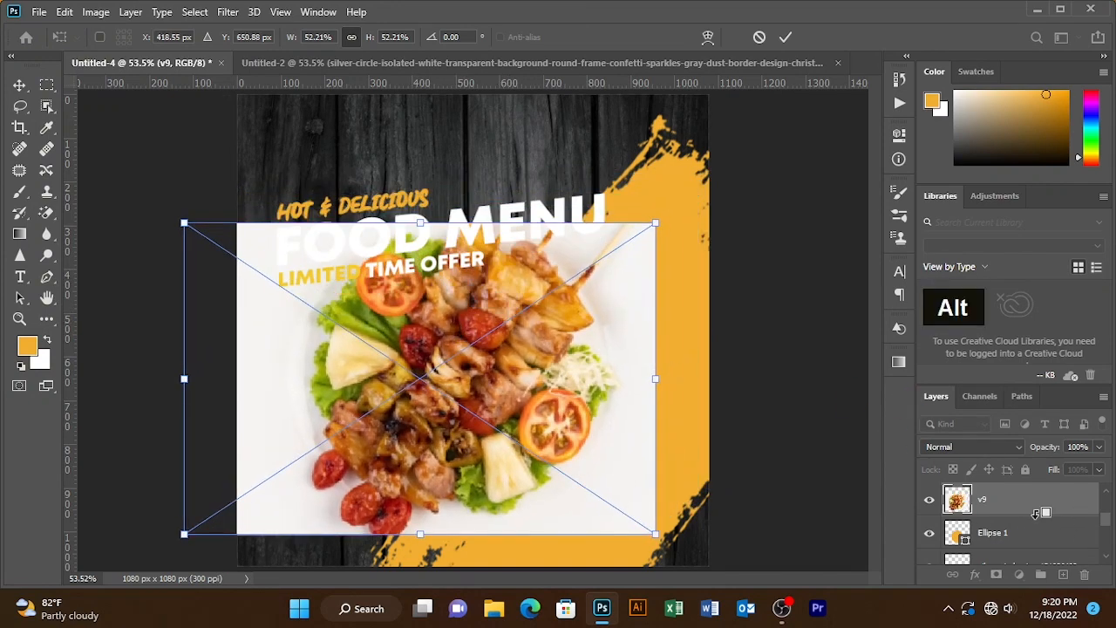
key("shift")
left_click(1035, 512, "alt+shift")
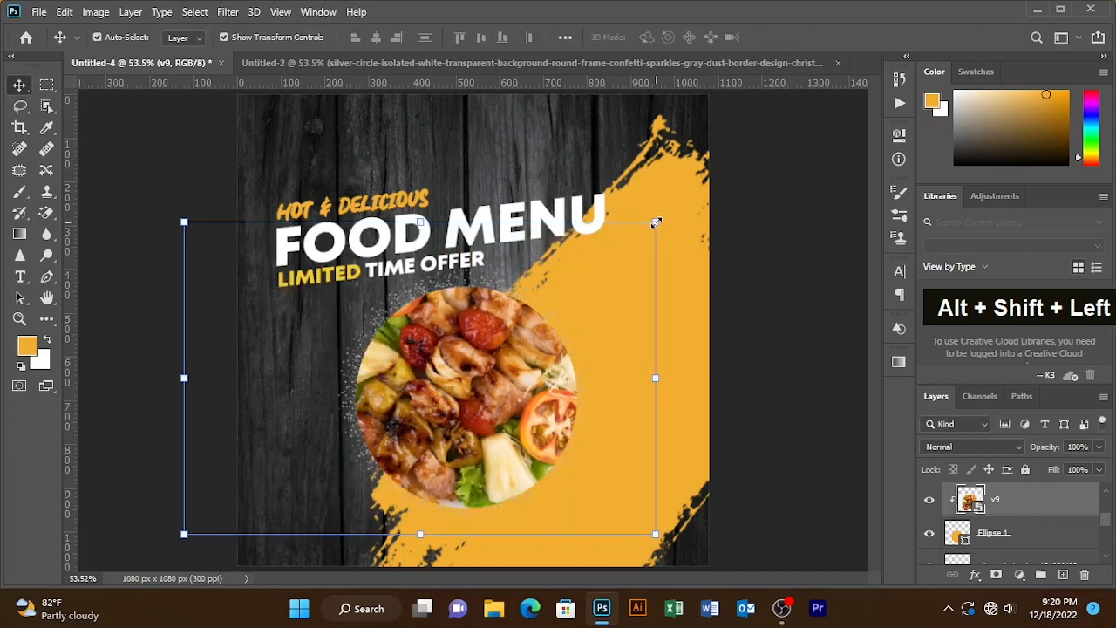
- Scale the clipped photo down to about 37% and center the plate inside the circle
left_click(656, 222)
left_click_drag(369, 37, 349, 38)
left_click_drag(528, 325, 608, 274)
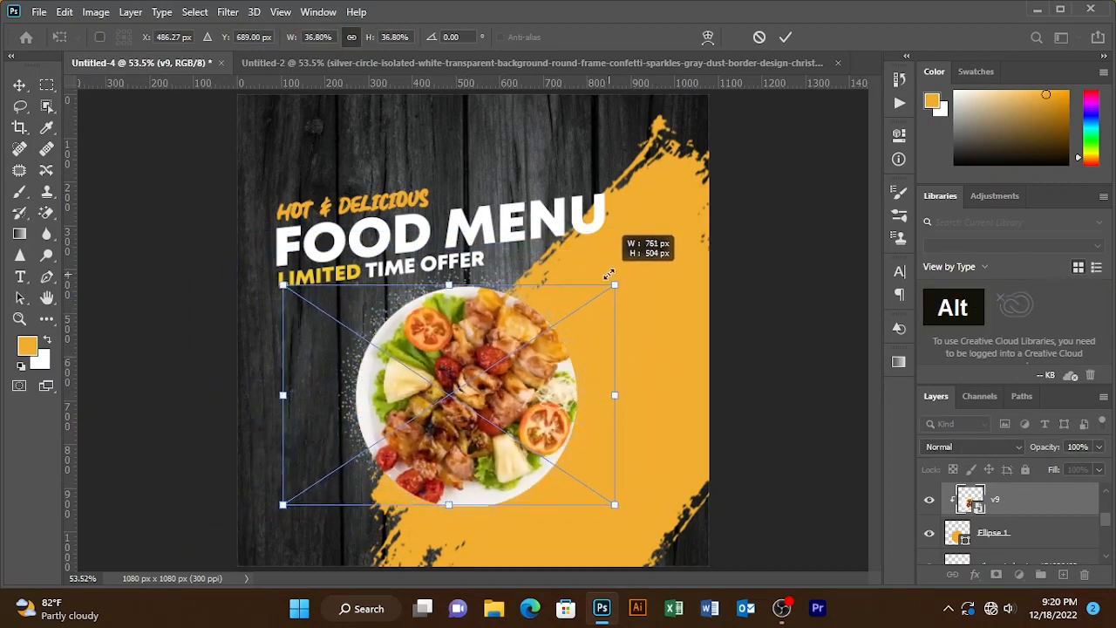
left_click_drag(523, 355, 516, 357)
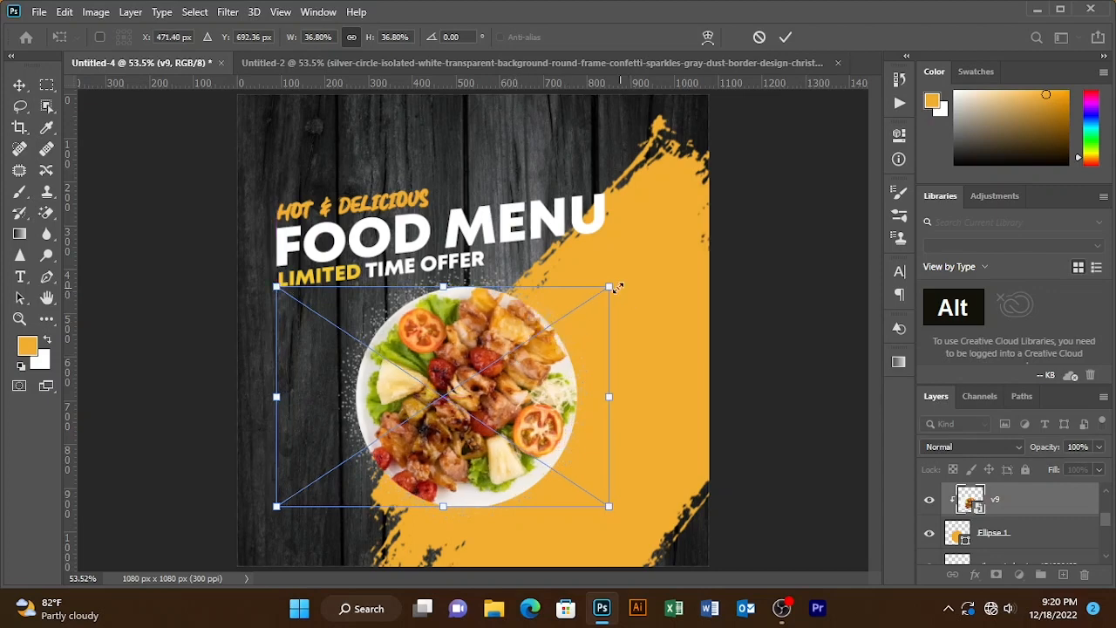
left_click_drag(616, 286, 612, 282)
double_click(786, 37)
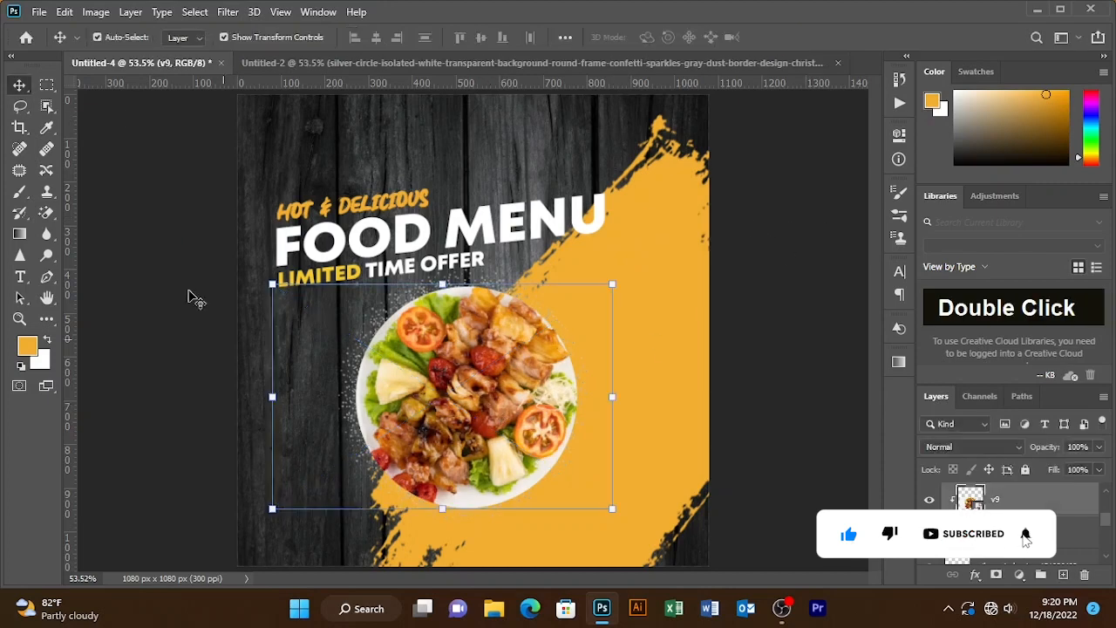
- Bring the yellow burst shape from the other document beside the photo and rotate it about -33°
left_click(339, 68)
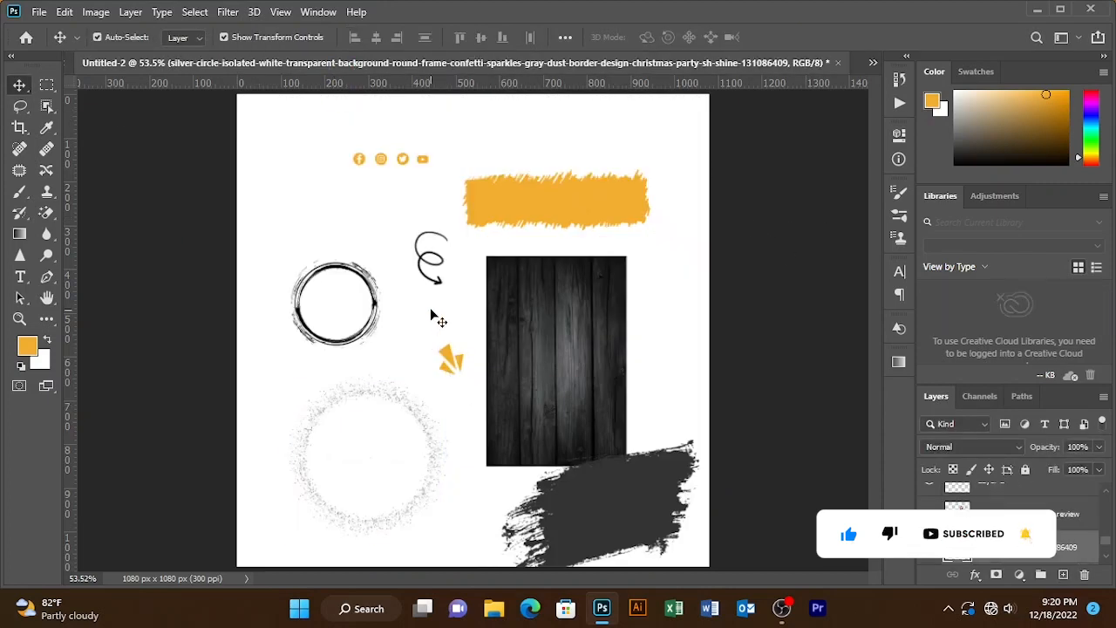
left_click_drag(381, 398, 317, 462)
left_click_drag(440, 340, 349, 334)
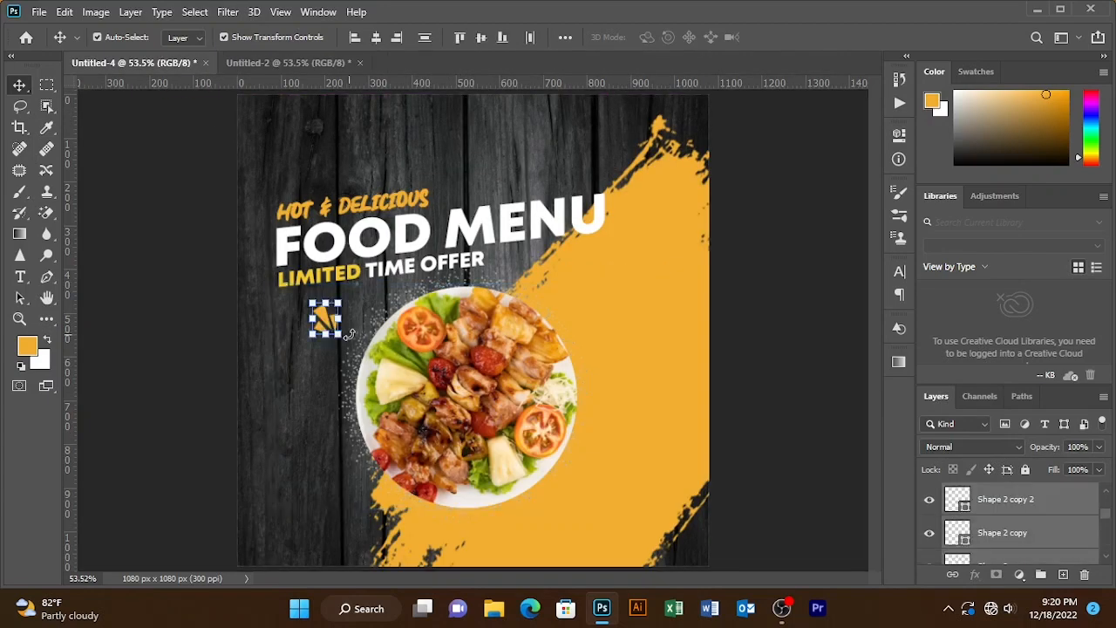
left_click_drag(301, 290, 251, 349)
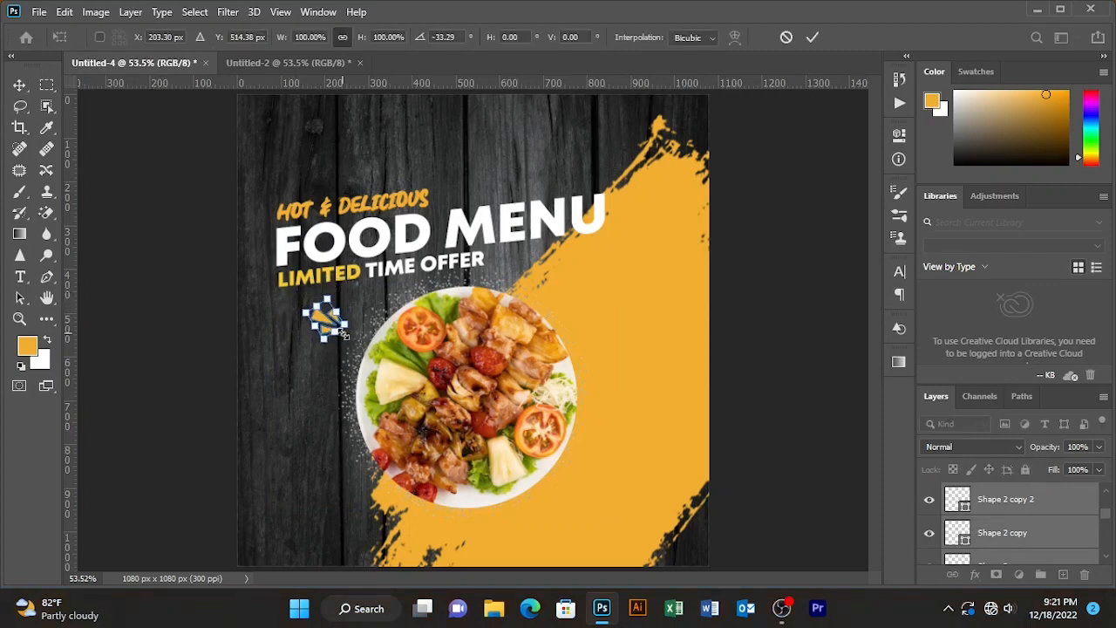
left_click(812, 37)
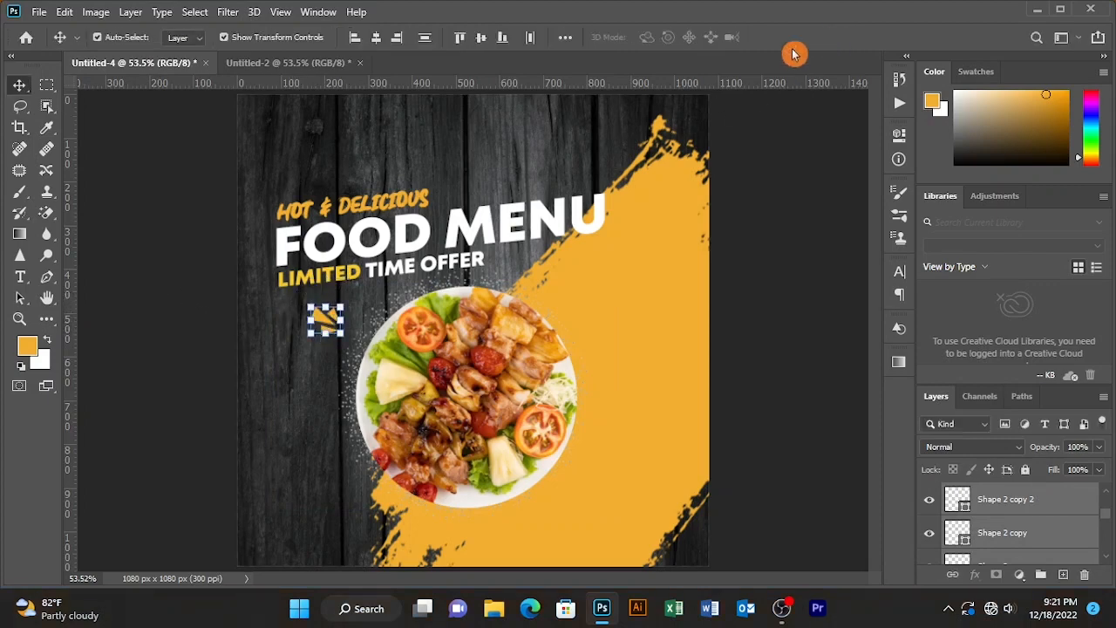
- Duplicate the yellow burst shape and place the copy lower, beside the photo
left_click_drag(324, 319, 307, 381)
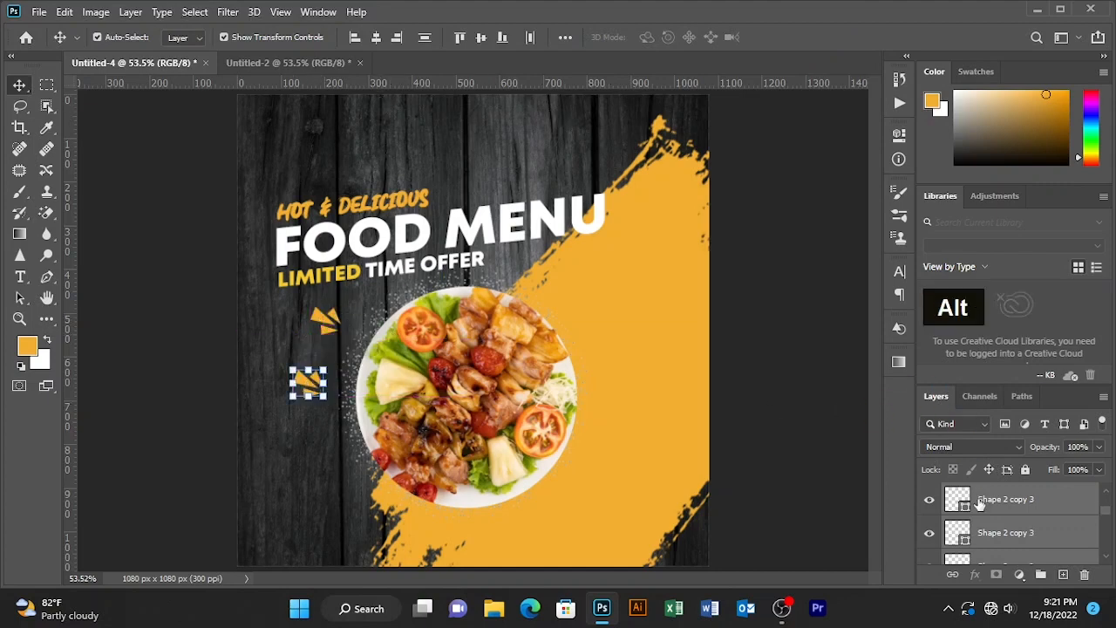
double_click(1060, 510)
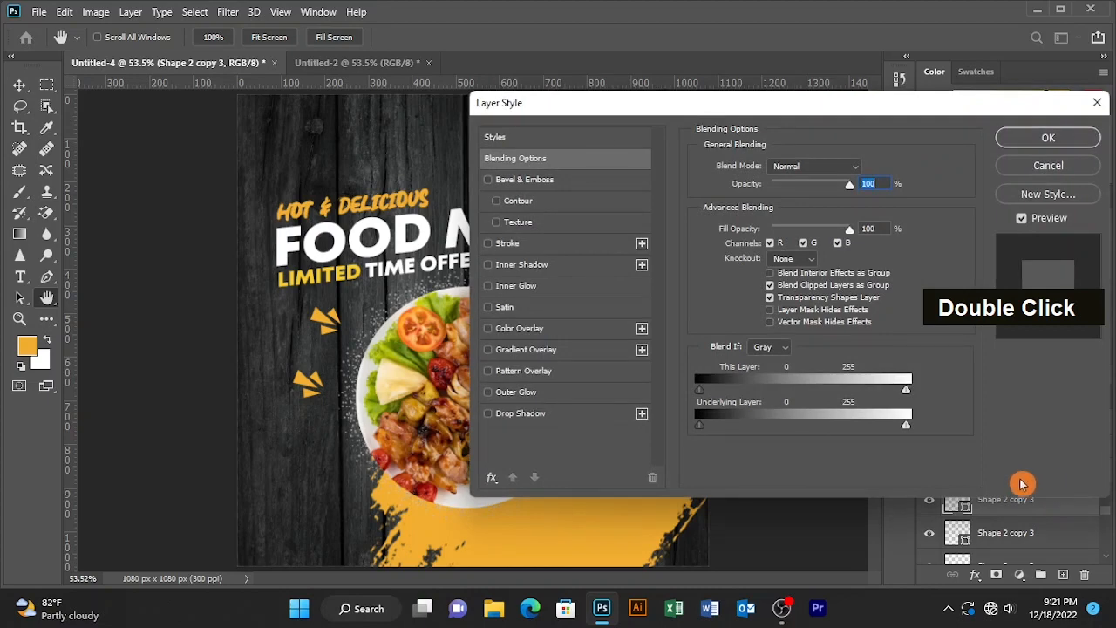
left_click(1048, 138)
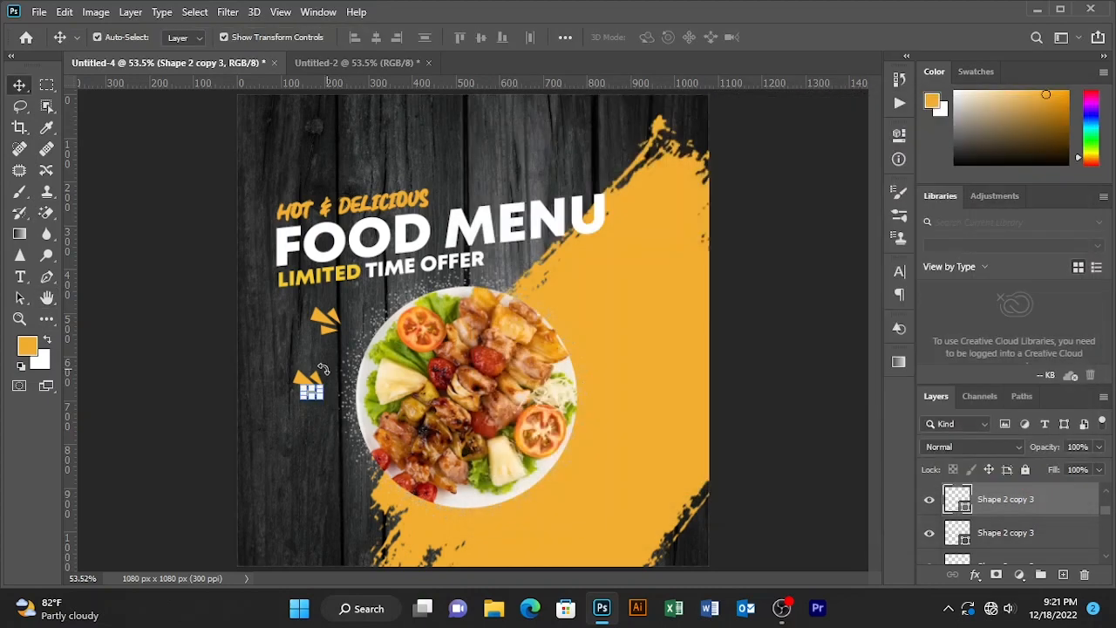
- Select the food photo layer and lock it
left_click_drag(271, 361, 331, 406)
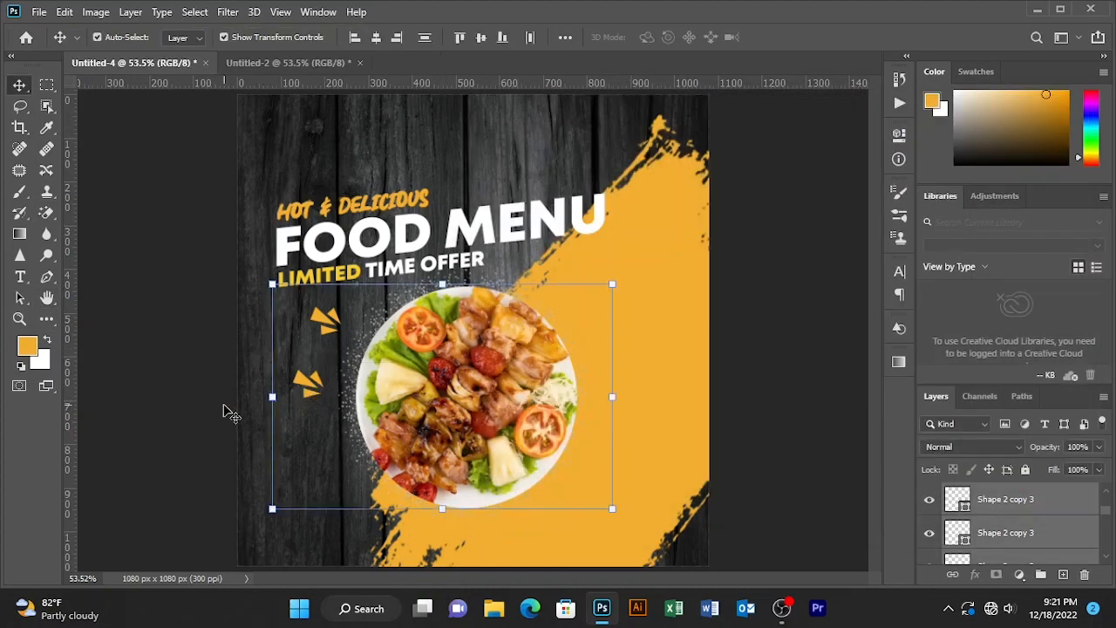
left_click(226, 405)
left_click(433, 390)
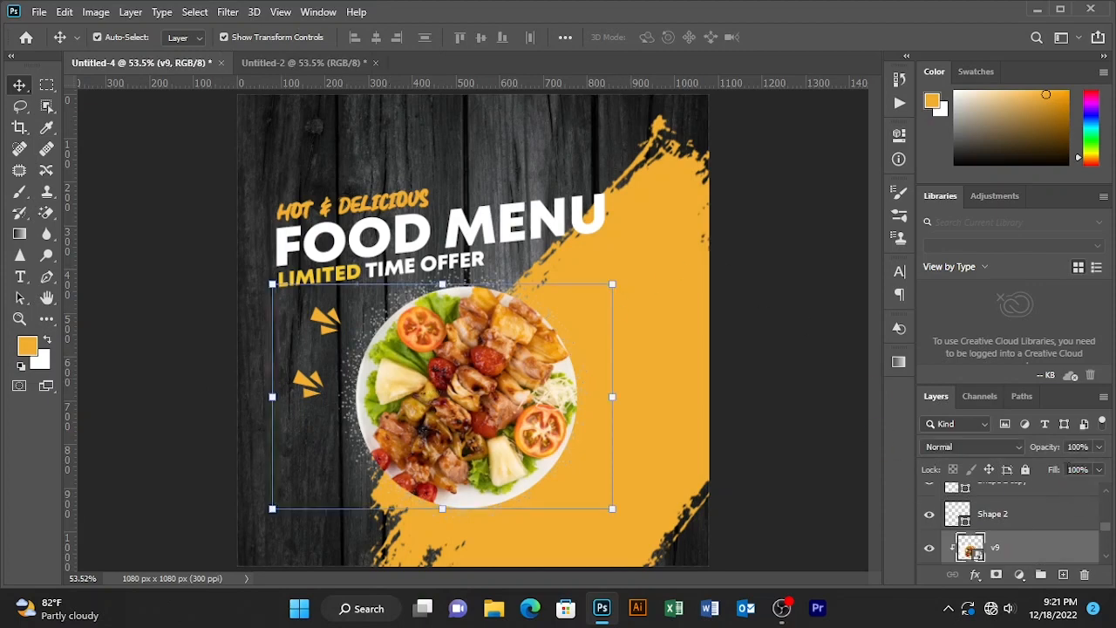
left_click(1024, 471)
- Set the foreground color to white
left_click_drag(278, 374, 333, 408)
double_click(27, 346)
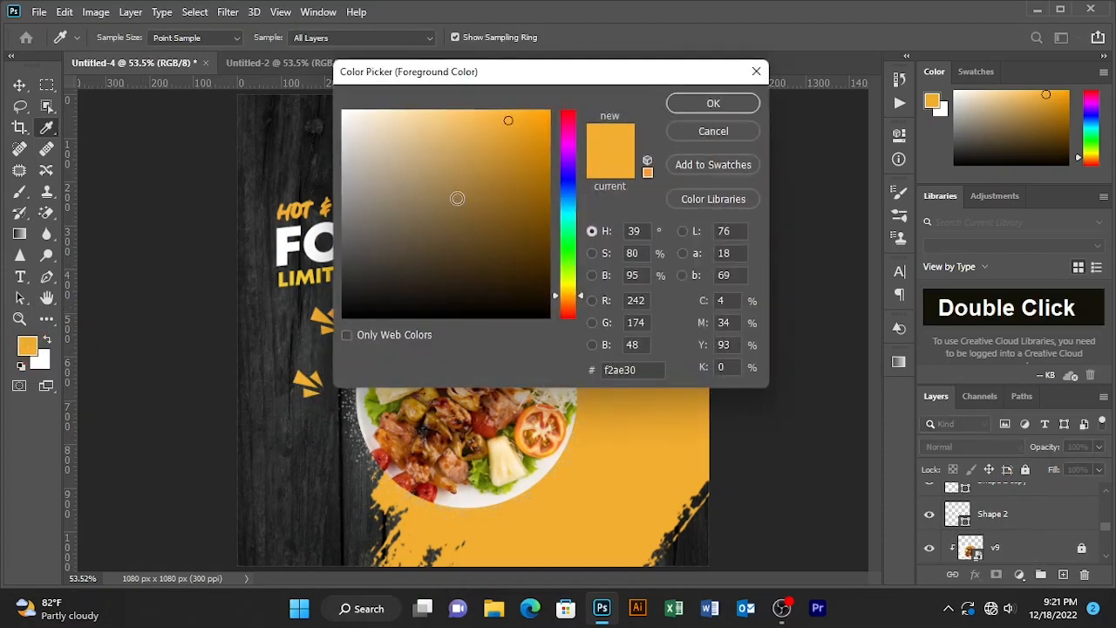
left_click(215, 75)
left_click(721, 106)
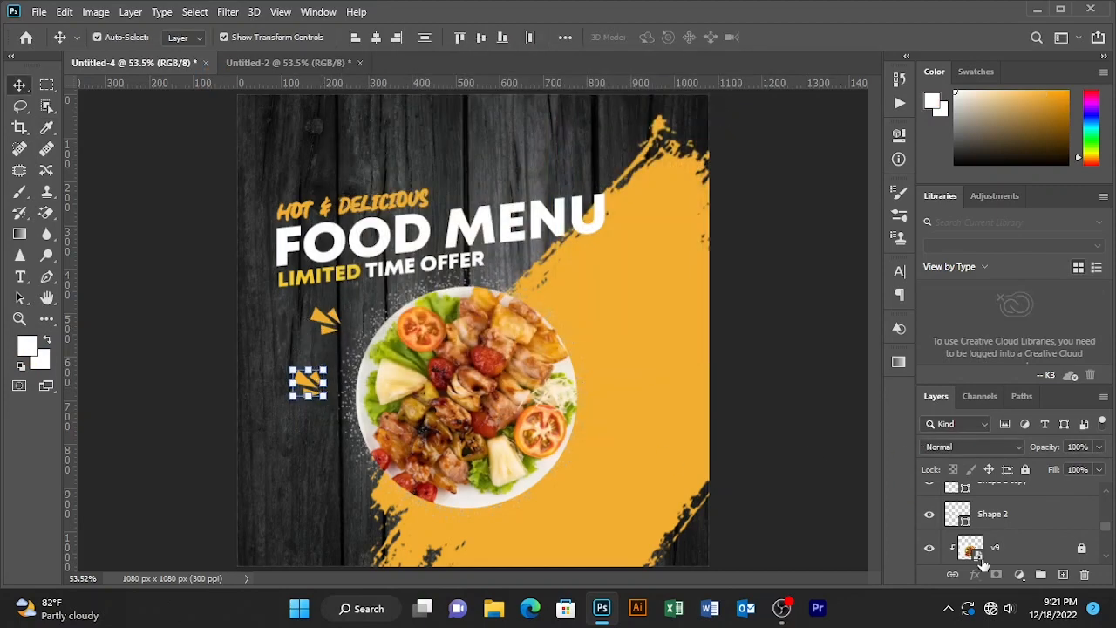
left_click(1036, 523)
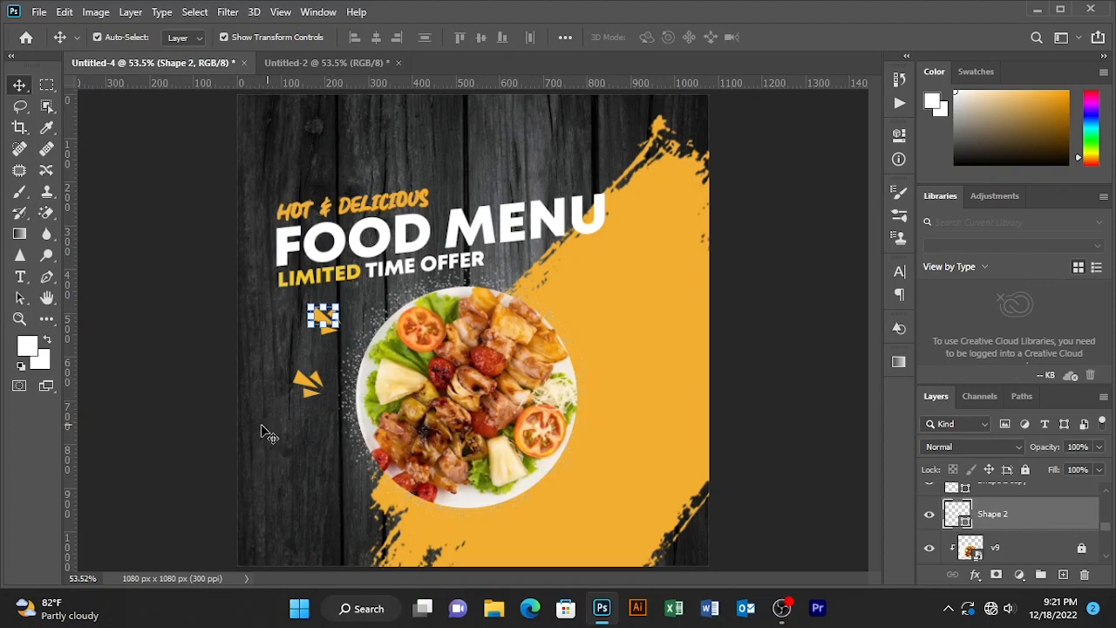
left_click(135, 386)
left_click(303, 379)
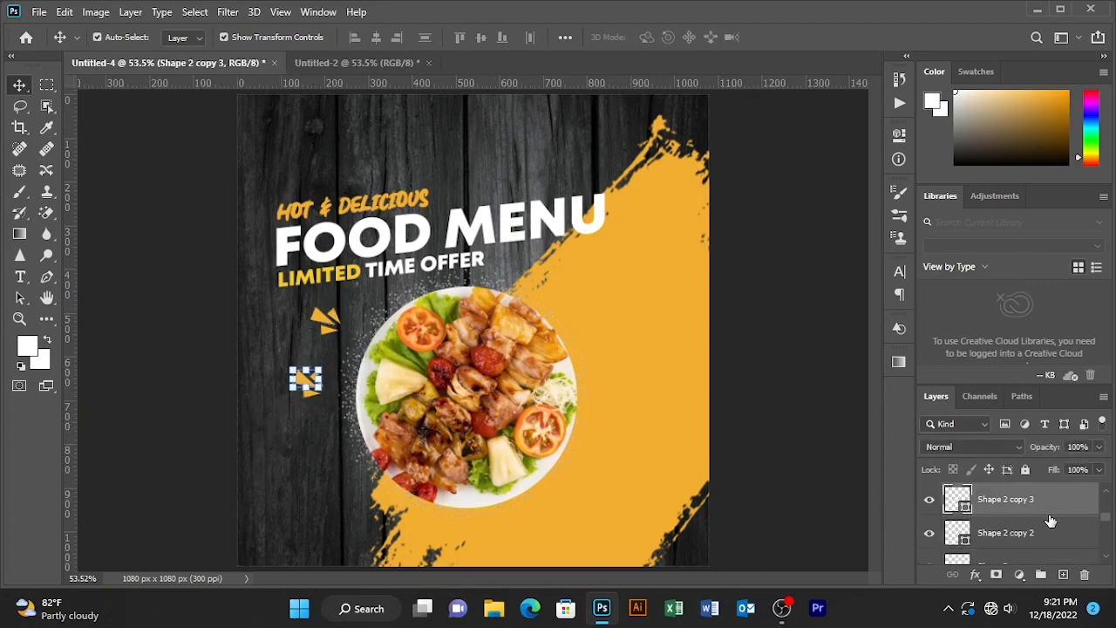
double_click(1058, 514)
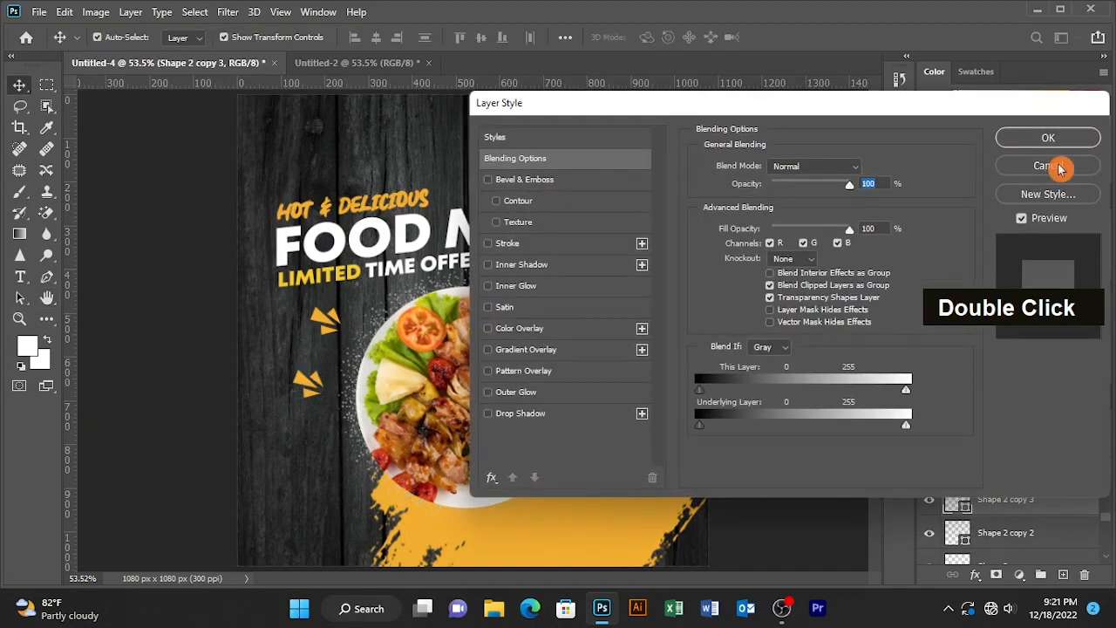
left_click(1057, 166)
left_click(47, 277)
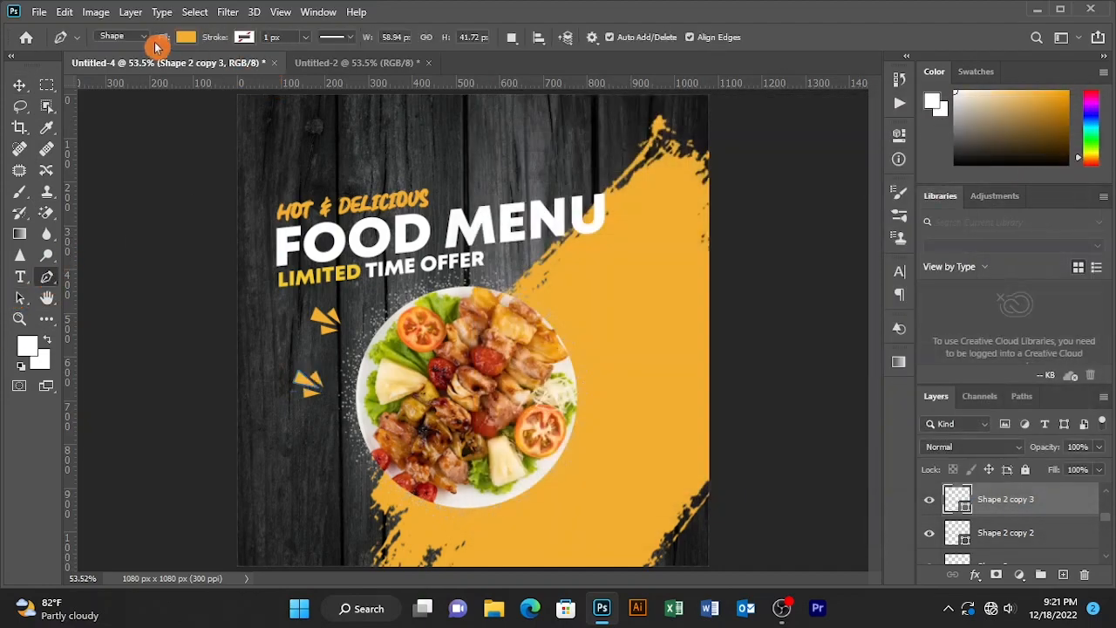
left_click(185, 37)
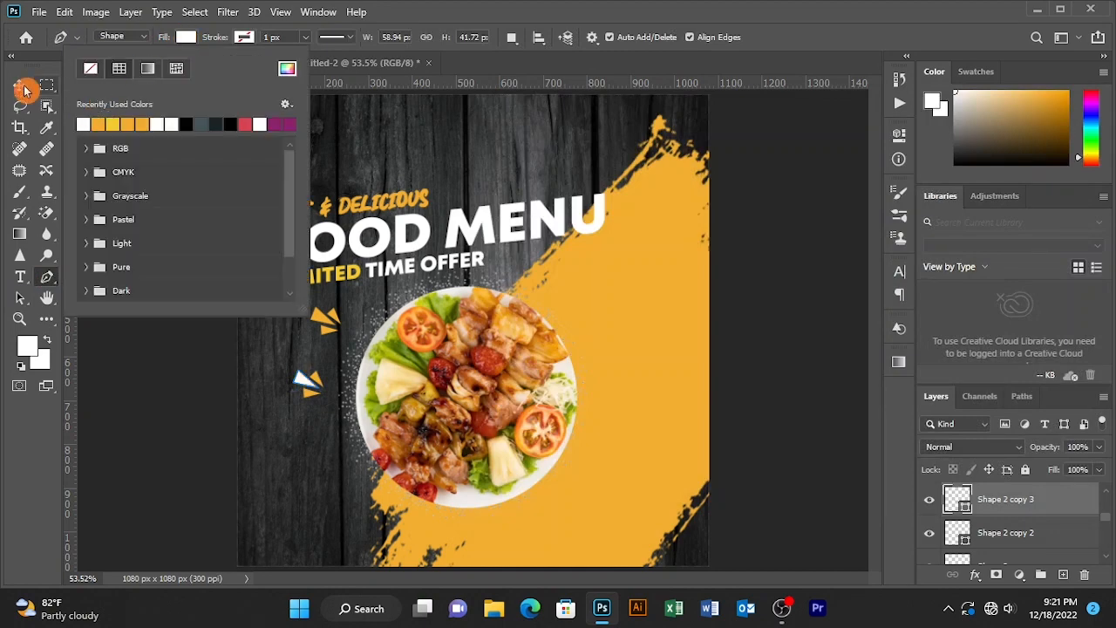
left_click(26, 89)
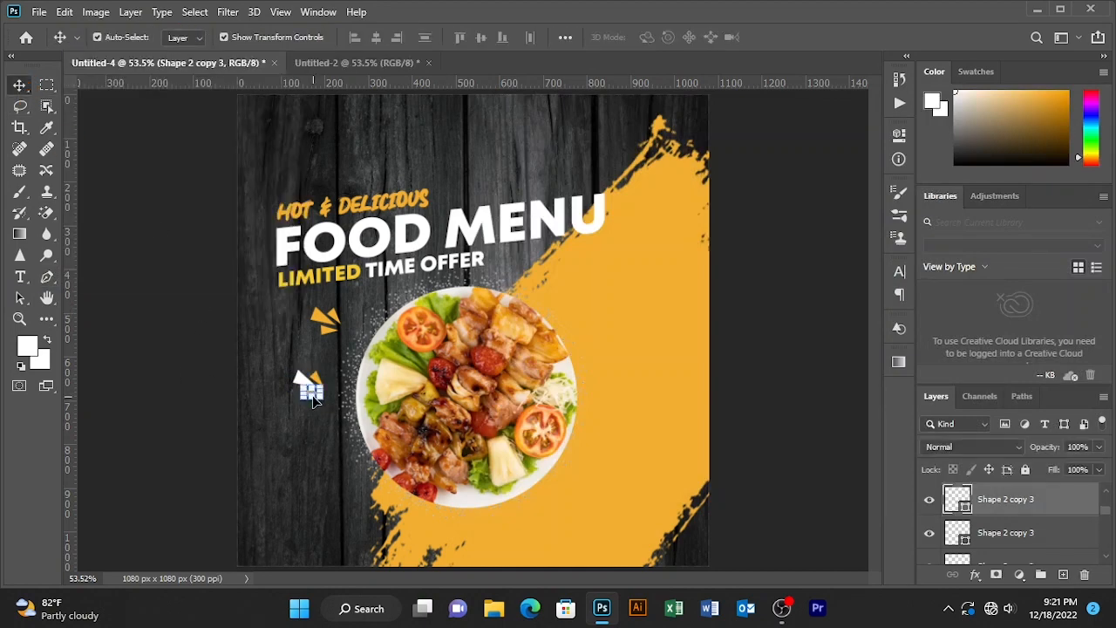
left_click(47, 277)
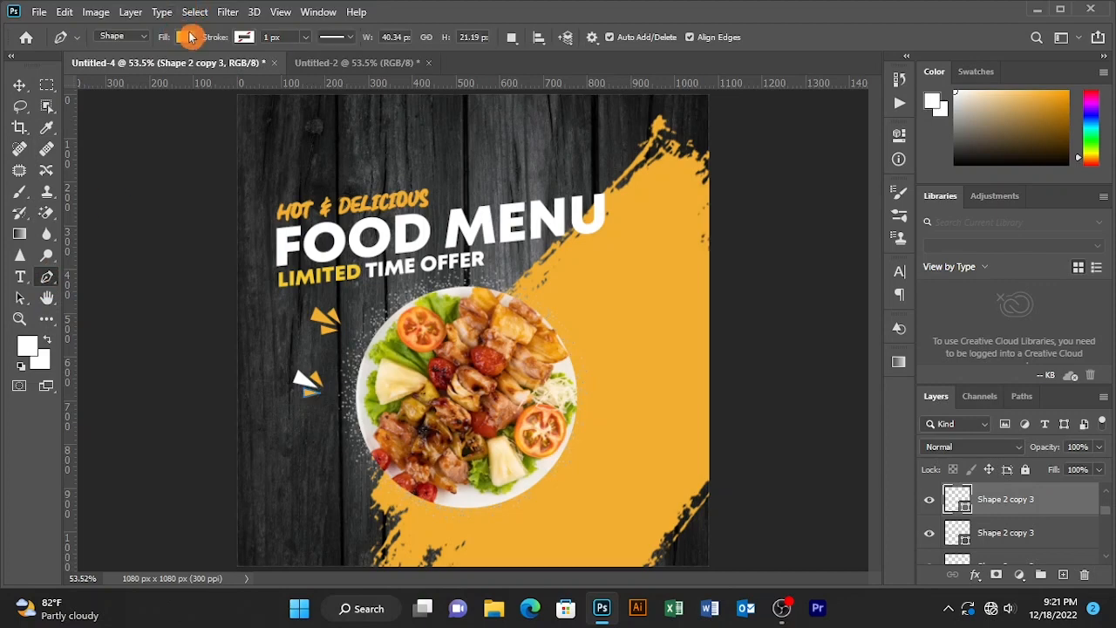
left_click(185, 40)
left_click(213, 366)
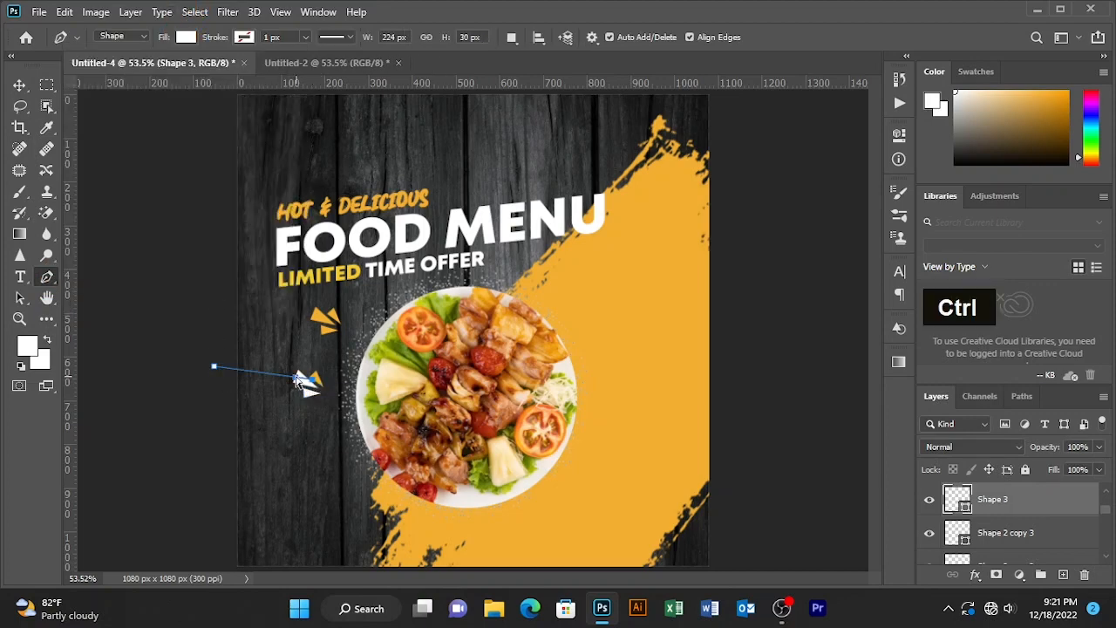
key("ctrl+z")
key("ctrl+z")
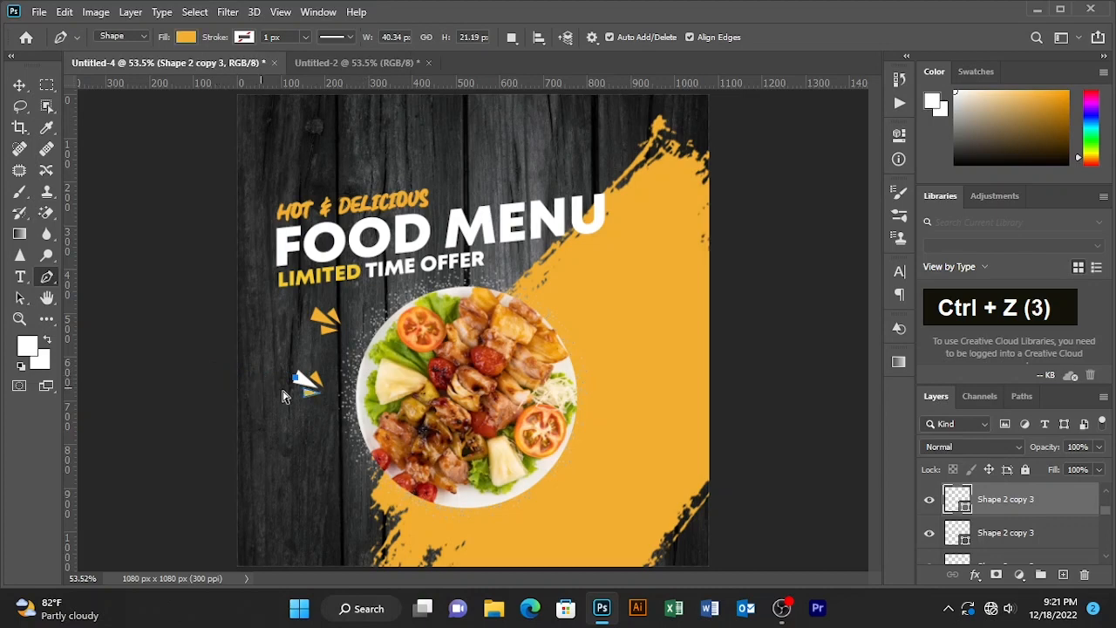
- Select the lower burst shape and change its fill color to white
left_click(20, 86)
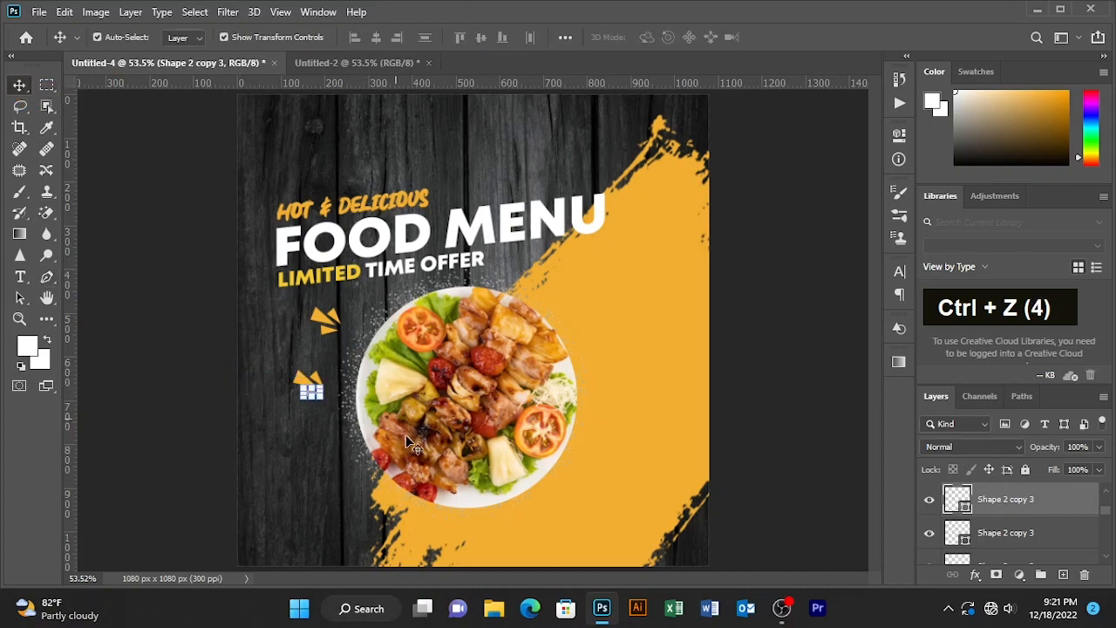
left_click(305, 381)
left_click(48, 277)
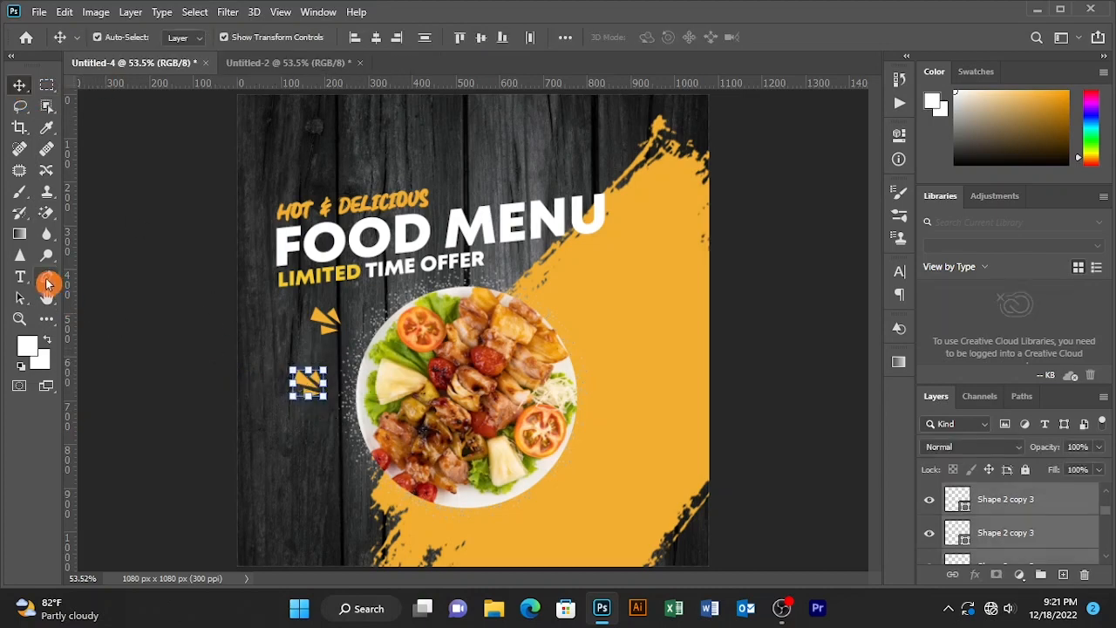
left_click(183, 36)
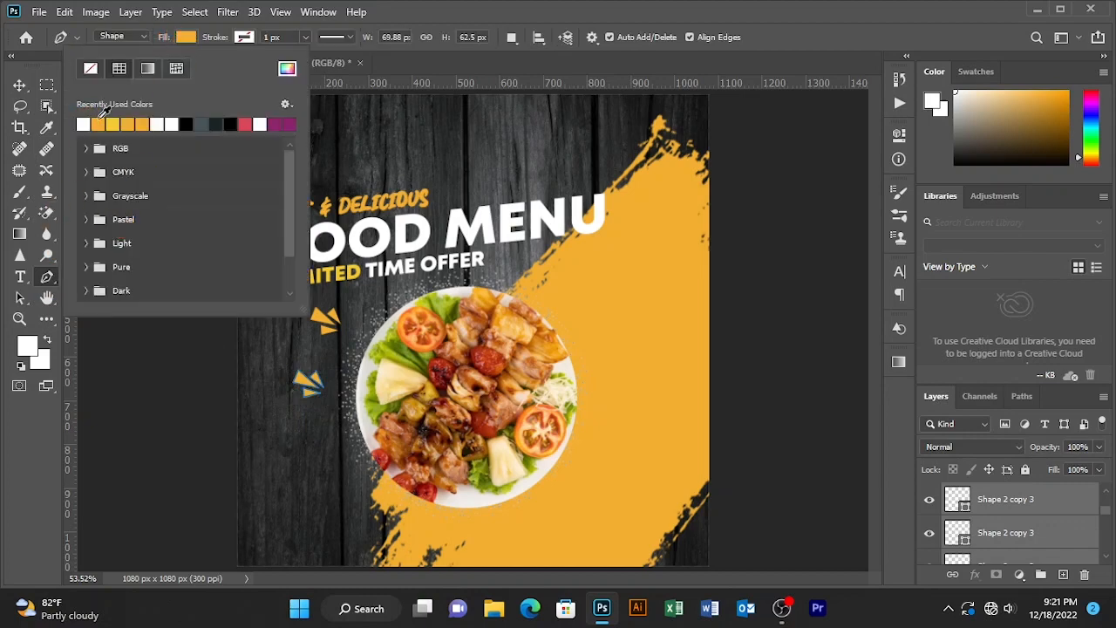
key("v")
left_click(179, 200)
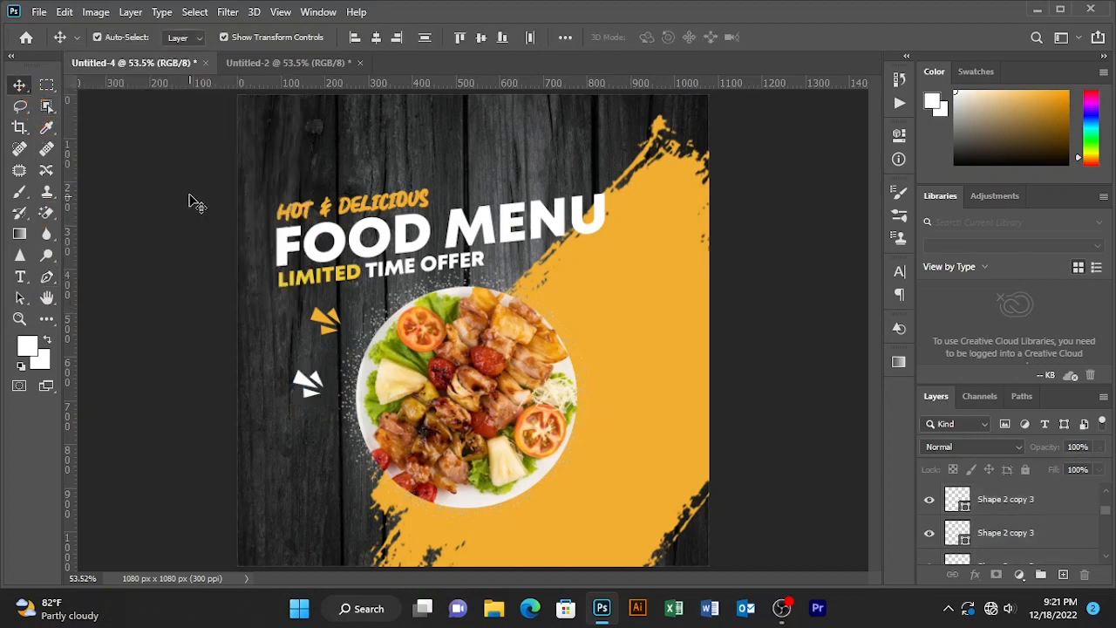
- Move the white burst to the photo's upper-right edge on the yellow stroke and rotate it about 112°
left_click(305, 380)
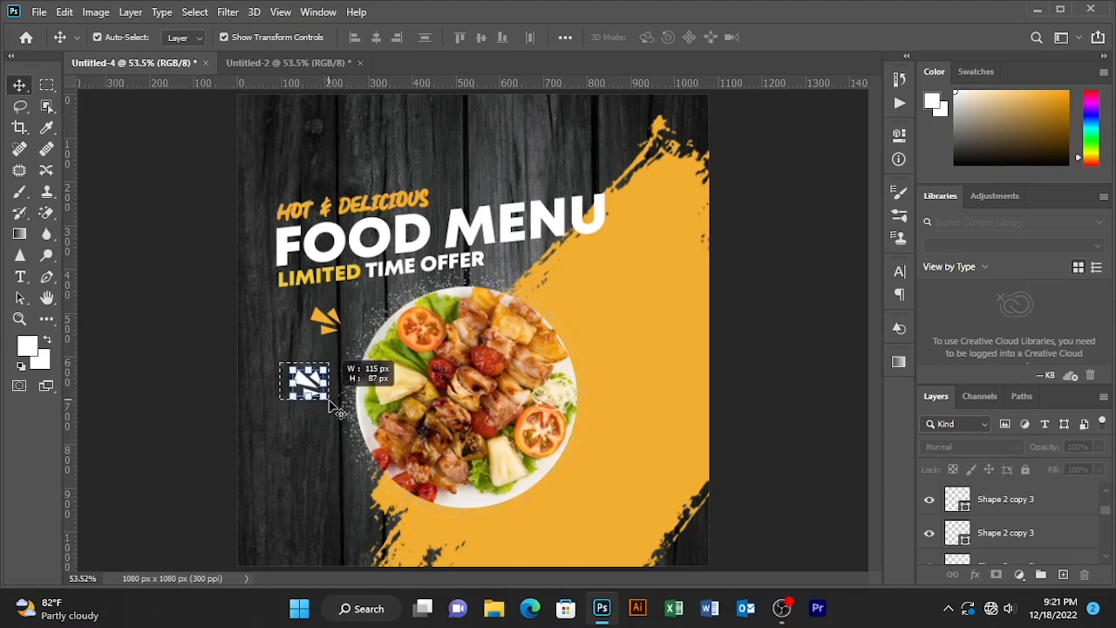
left_click_drag(305, 381, 597, 336)
key("ctrl+t")
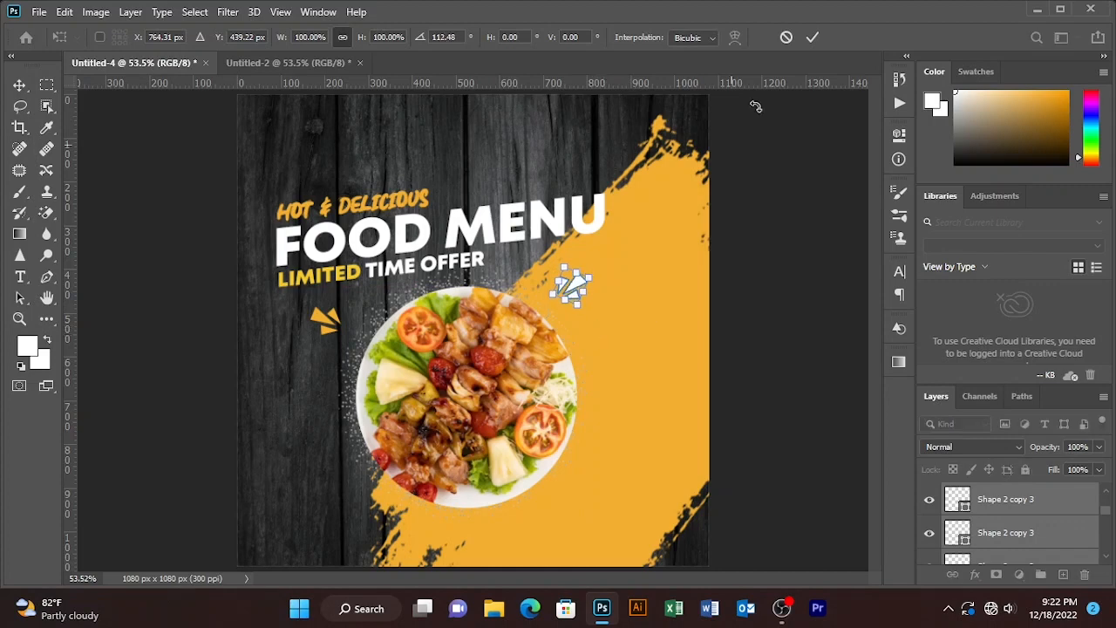
left_click(812, 37)
- Nudge the yellow burst shape slightly lower beside the photo's left edge
left_click(294, 316)
double_click(322, 315)
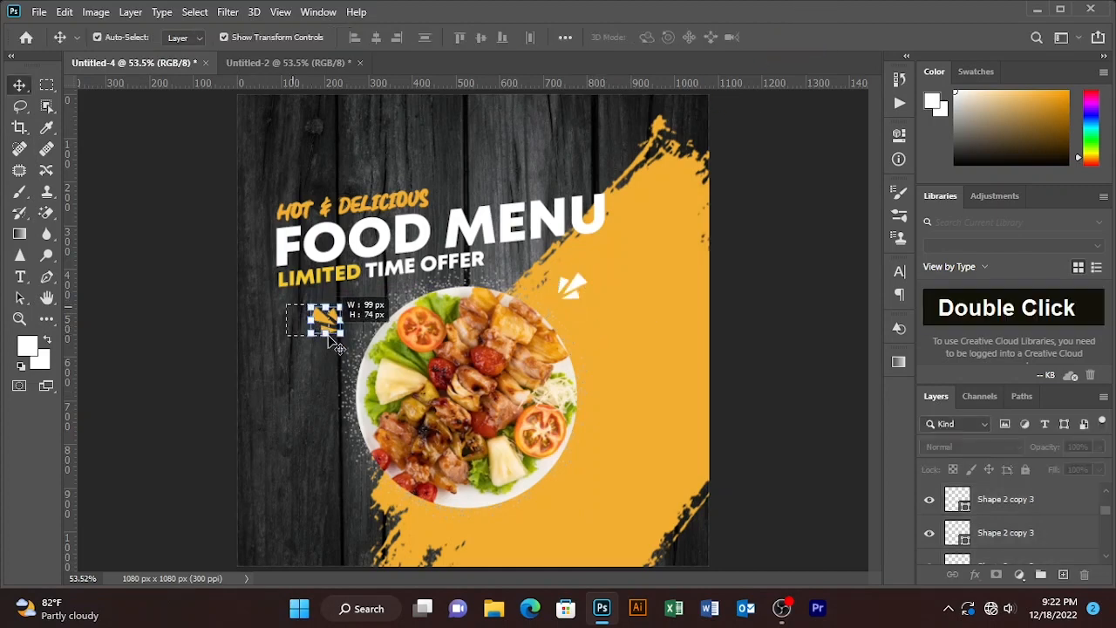
left_click_drag(323, 316, 316, 340)
left_click(228, 324)
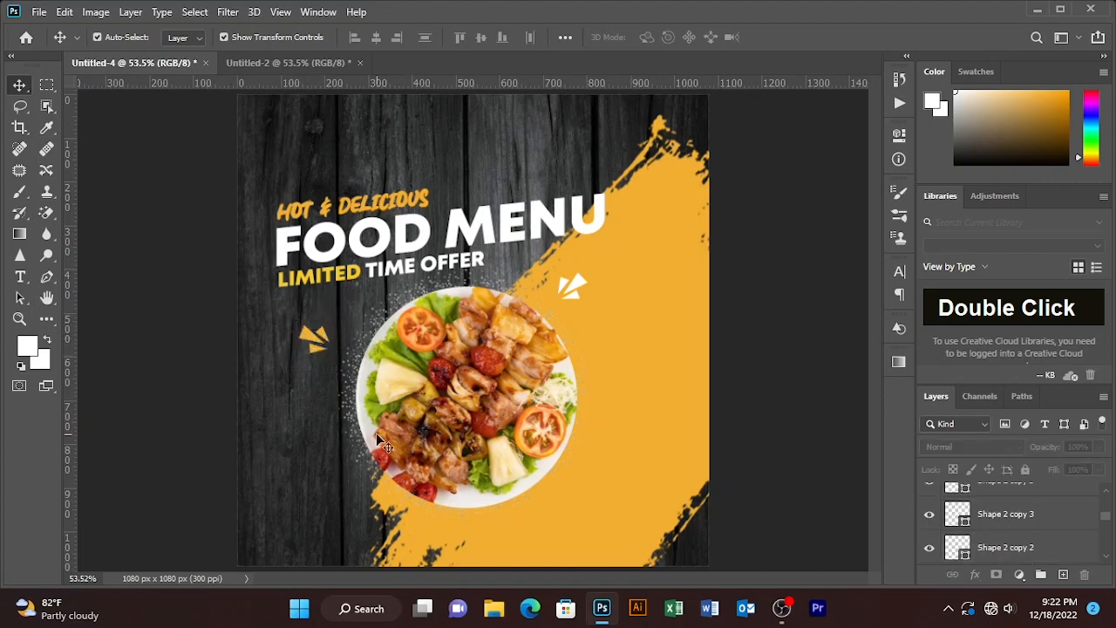
- Draw a yellow circle about 210 px wide over the photo's lower-left edge, reposition it and scale it to about 85%
left_click(47, 320)
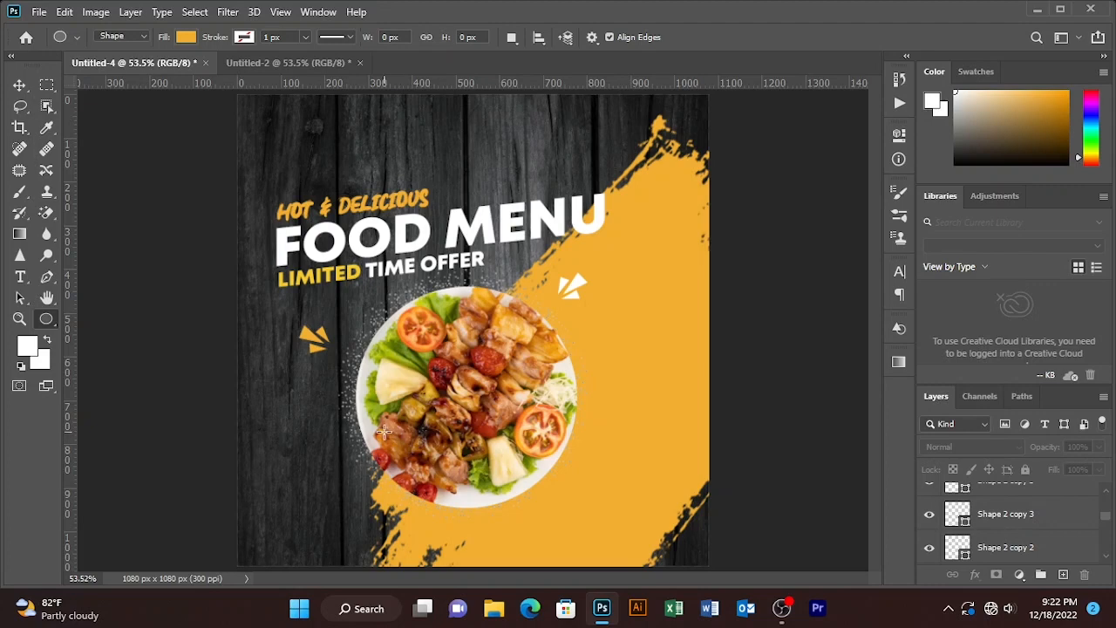
left_click_drag(386, 433, 431, 476)
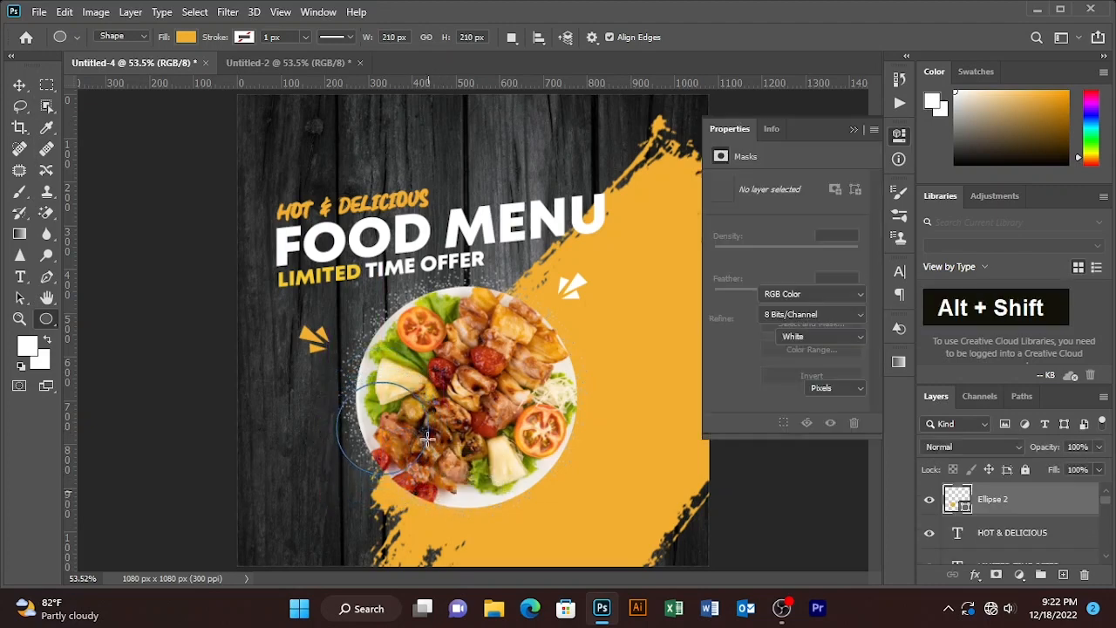
left_click(19, 85)
left_click_drag(399, 439, 389, 475)
left_click_drag(417, 419, 410, 424)
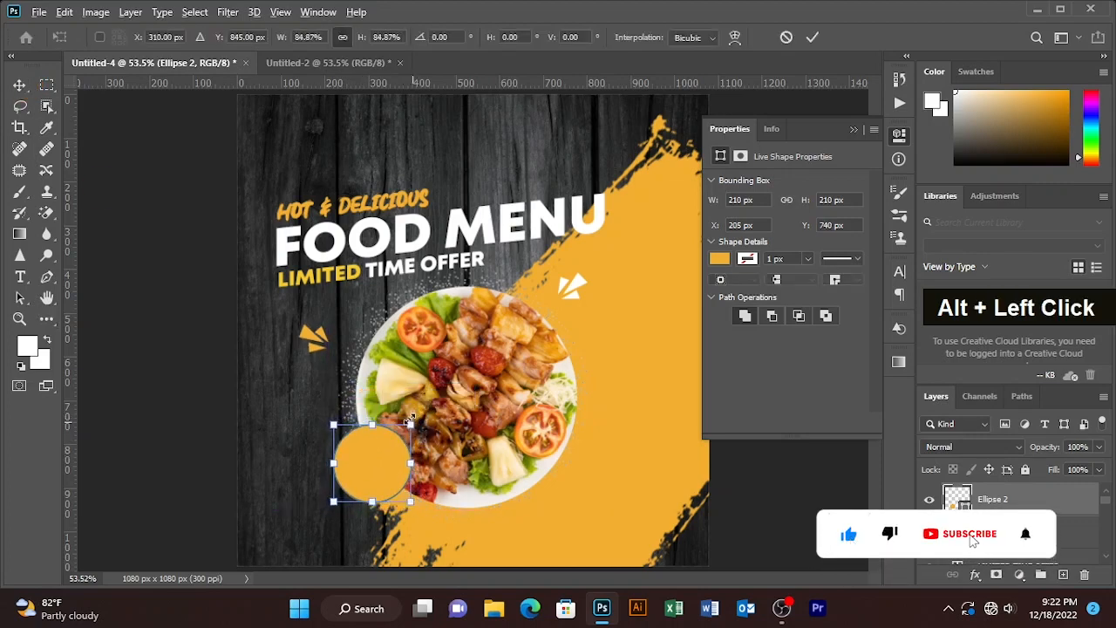
- Bring the brushed circle frame from the assets document onto the yellow circle
left_click(329, 63)
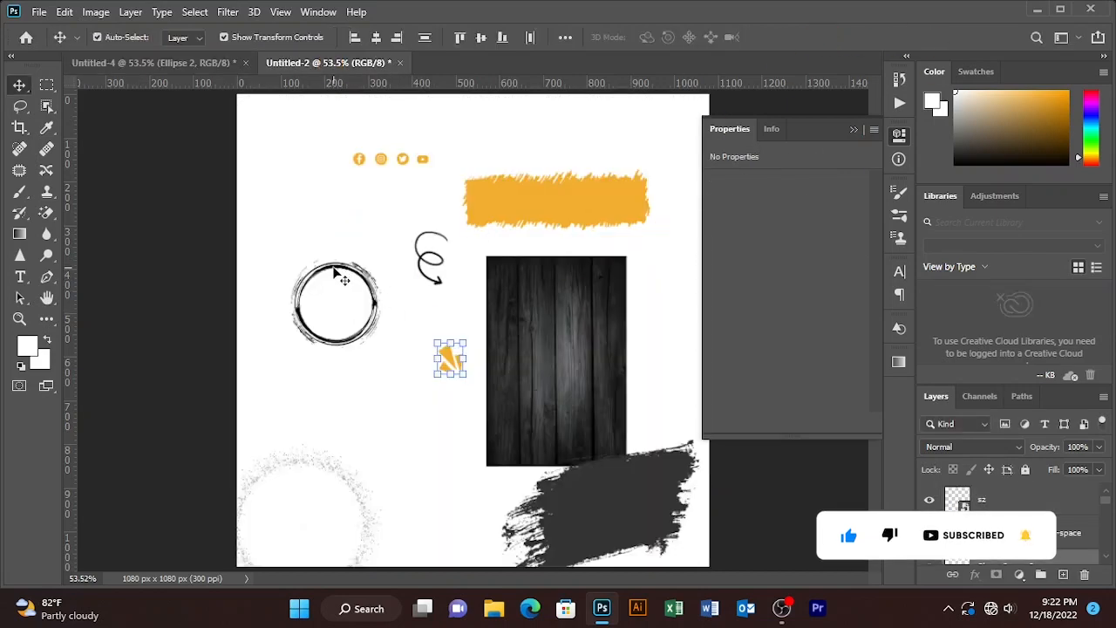
mouse_move(335, 268)
left_mouse_down()
mouse_move(182, 66)
mouse_move(377, 470)
left_mouse_up()
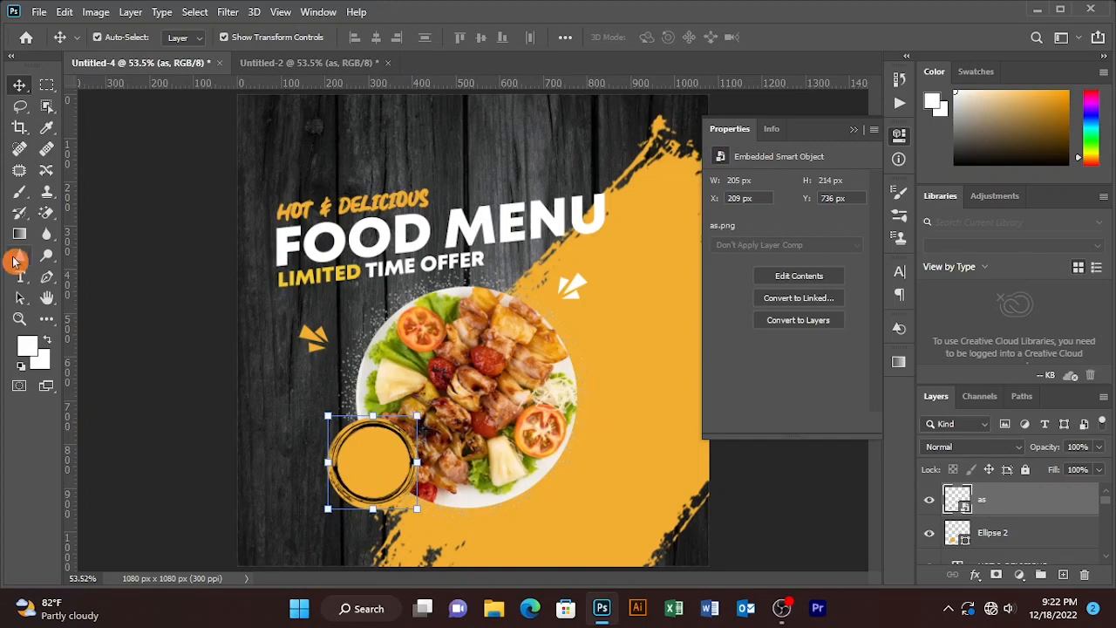
- Give the brushed circle frame a white Color Overlay of ffffff
double_click(1037, 515)
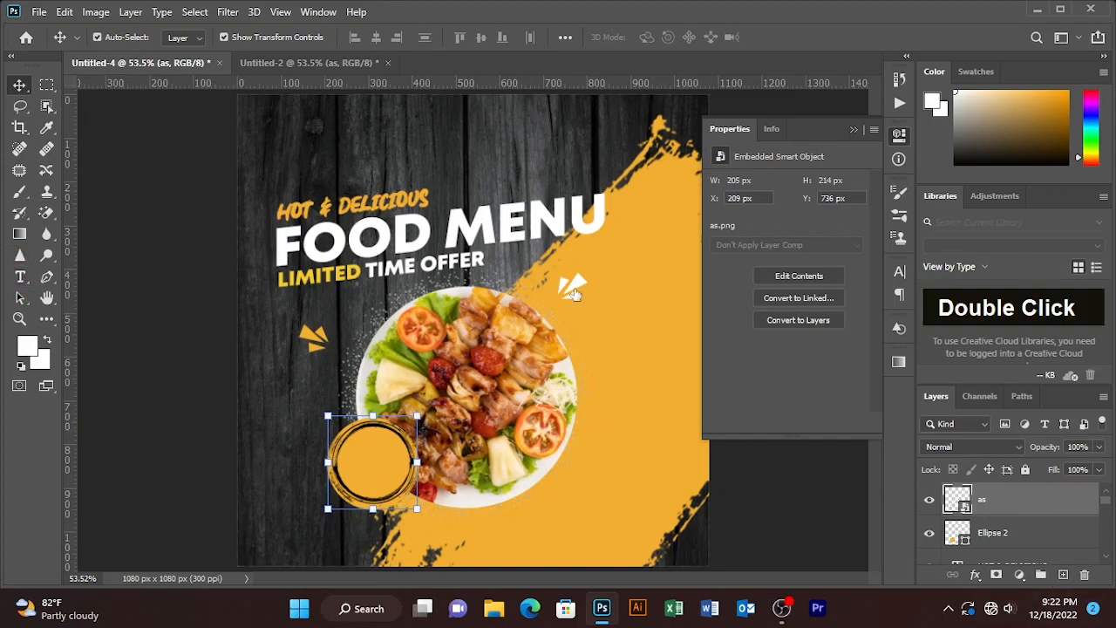
left_click(601, 331)
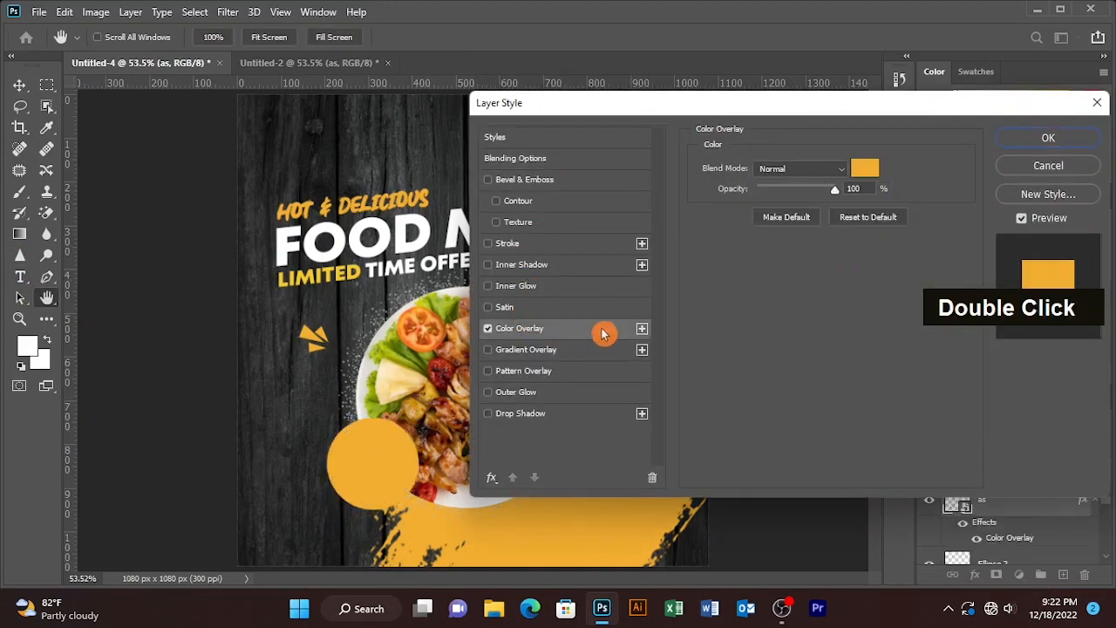
left_click(863, 170)
type("ffffff")
left_click(680, 114)
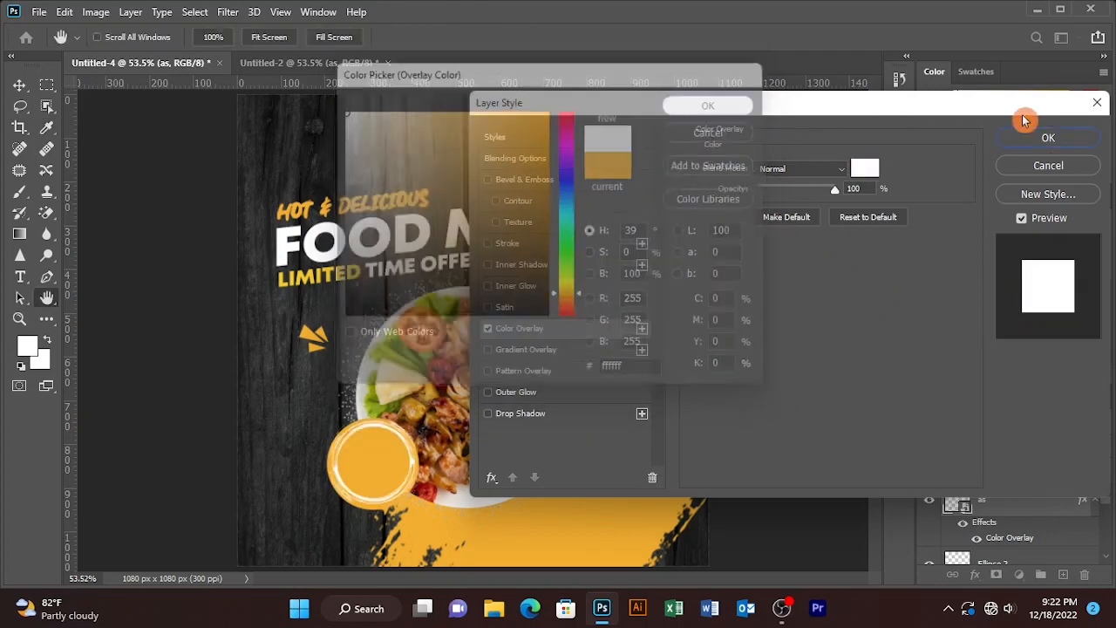
left_click(1047, 137)
- Scale the circle frame down to about 66% so it rings the yellow circle
left_click_drag(415, 414, 378, 416)
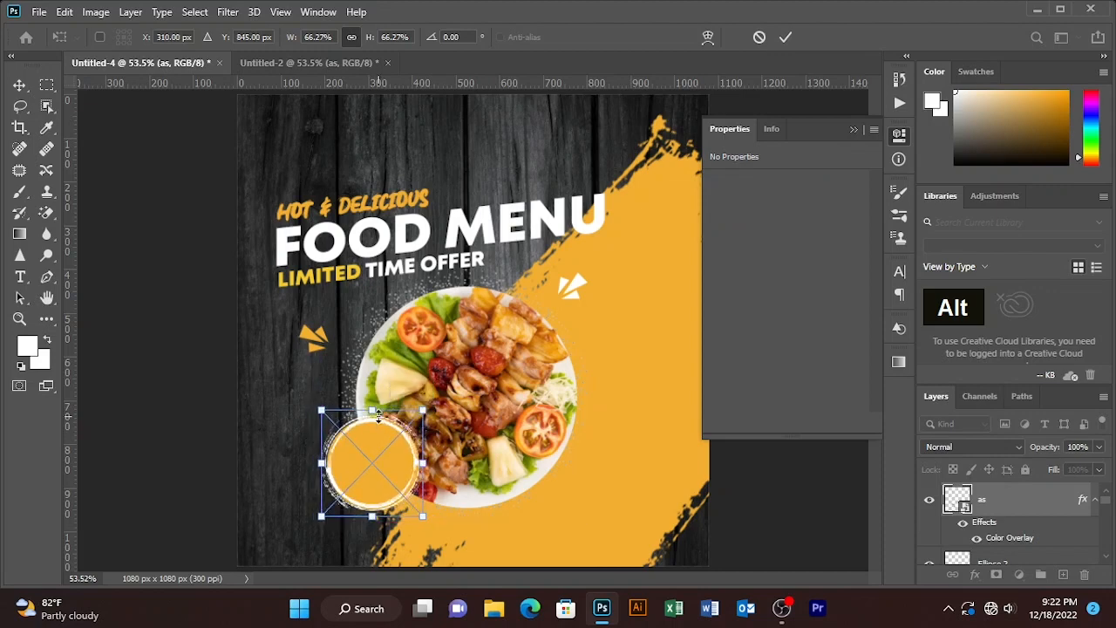
left_click(785, 37)
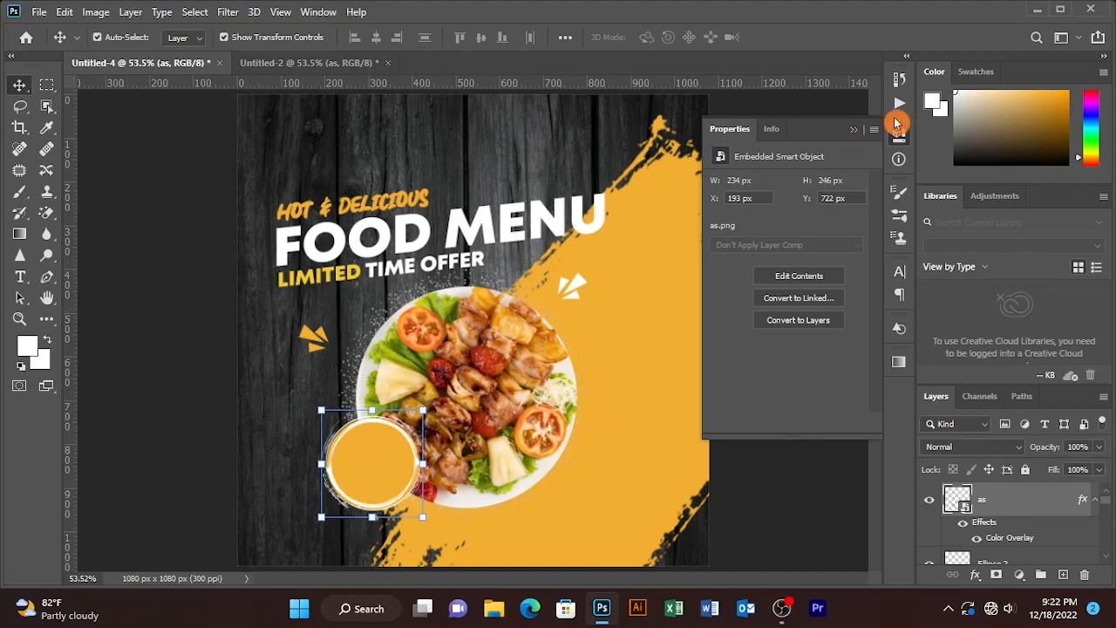
left_click(856, 130)
- Add a text layer reading 30% near the top of the canvas and set its font to Carlito
left_click(96, 289)
left_click(29, 282)
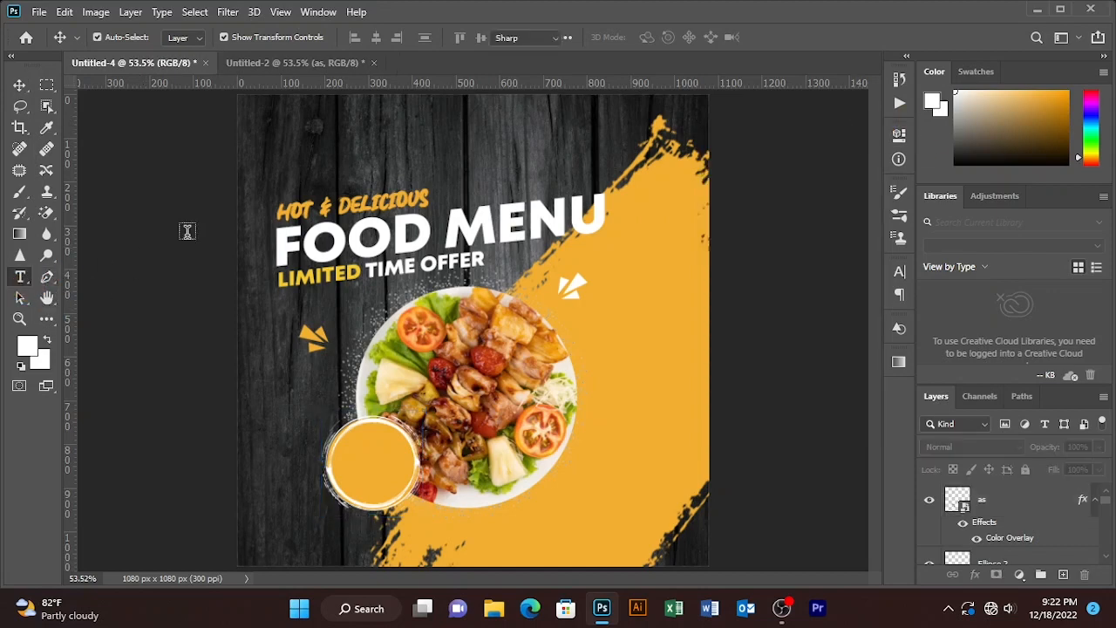
left_click(501, 131)
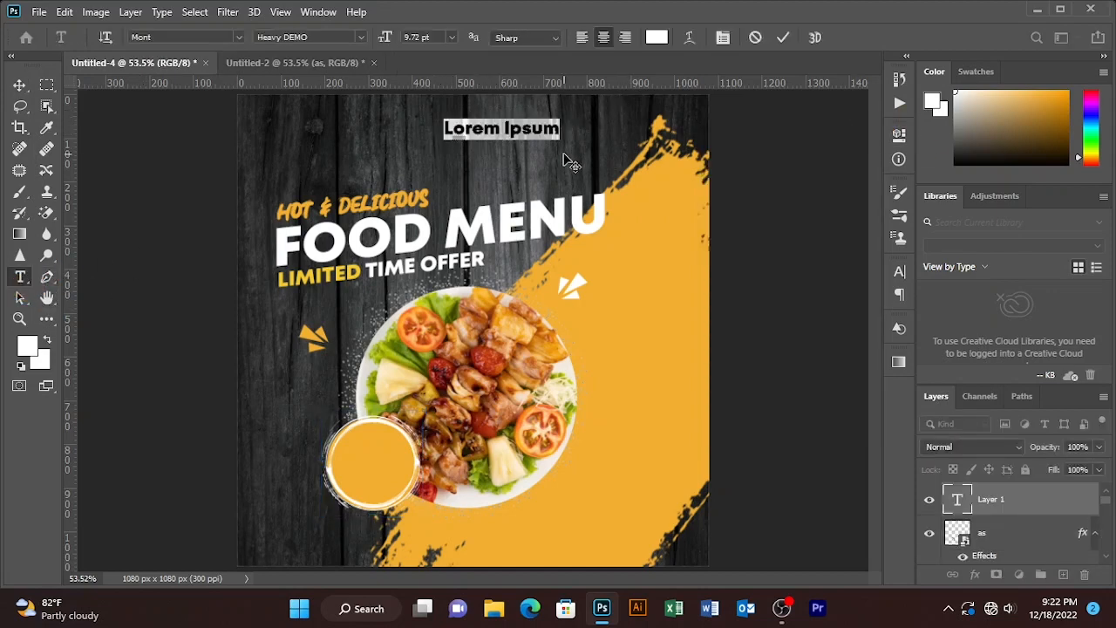
type("30")
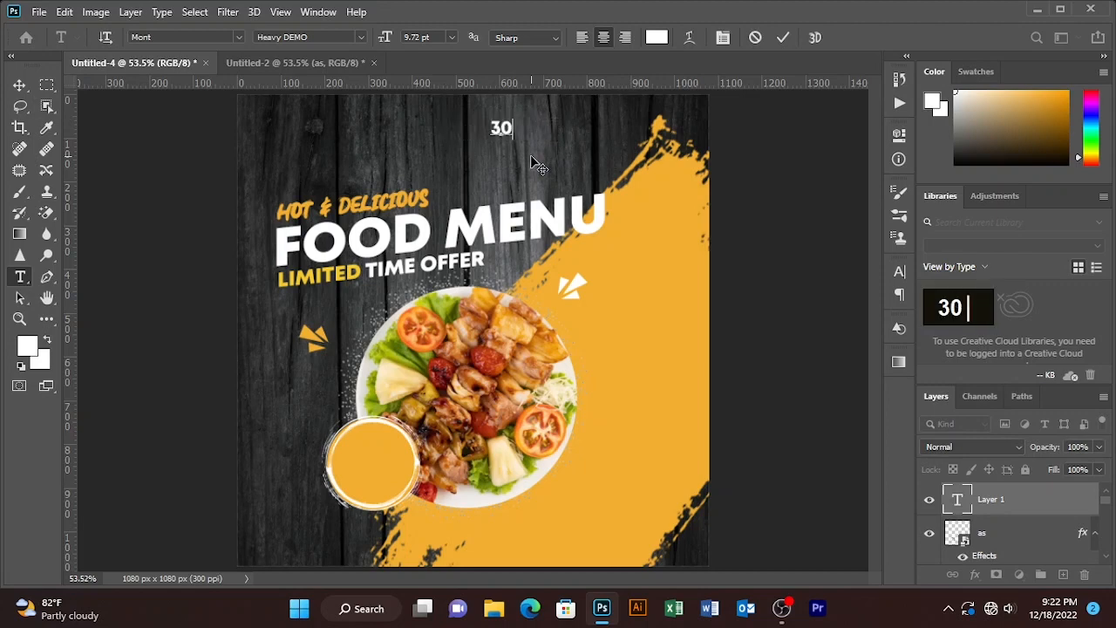
type("%")
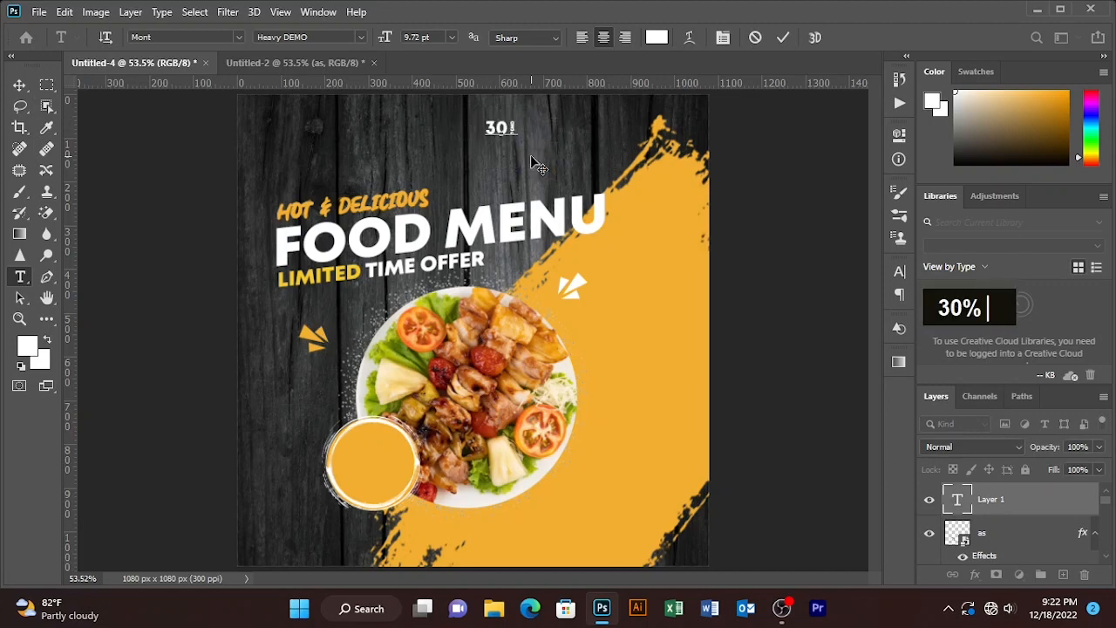
double_click(236, 35)
left_click(190, 123)
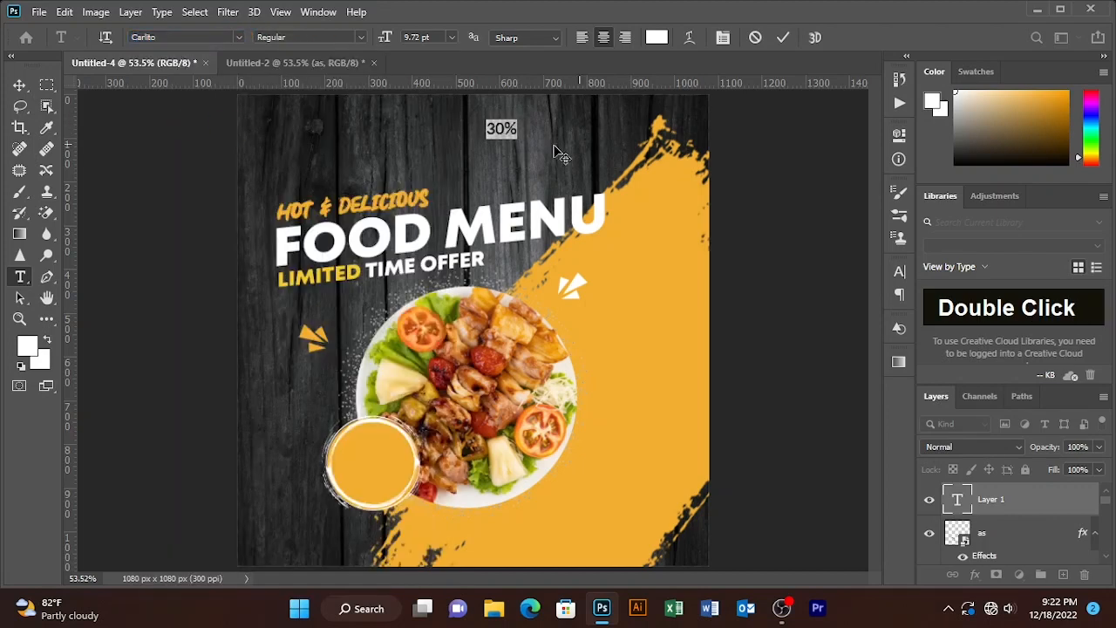
- Add a second line reading OFF in capitals beneath 30%
key("Return")
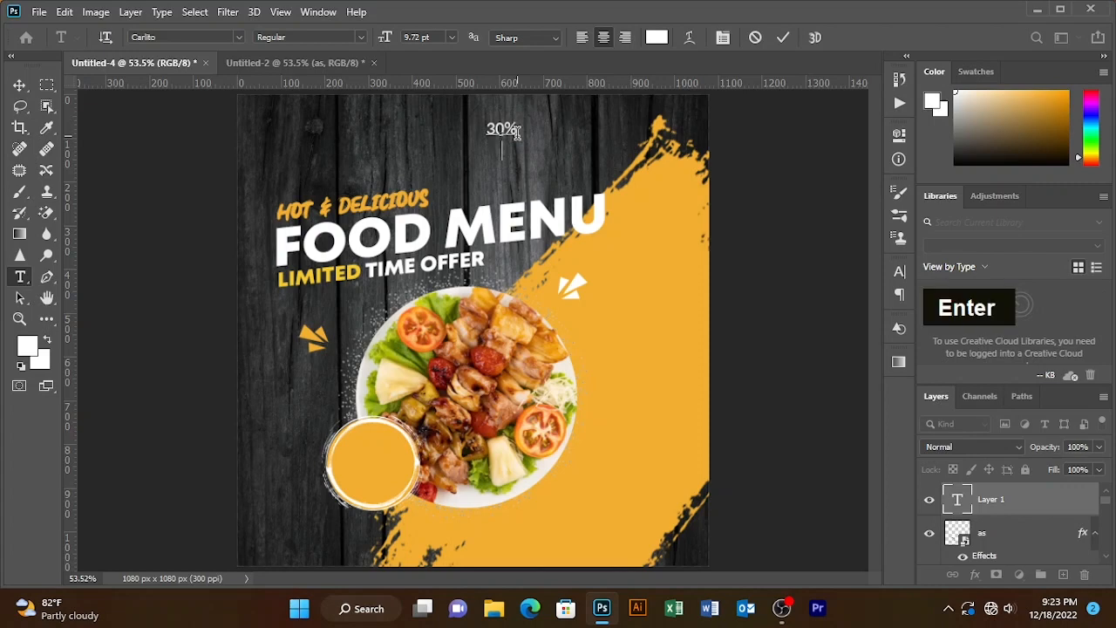
type("off")
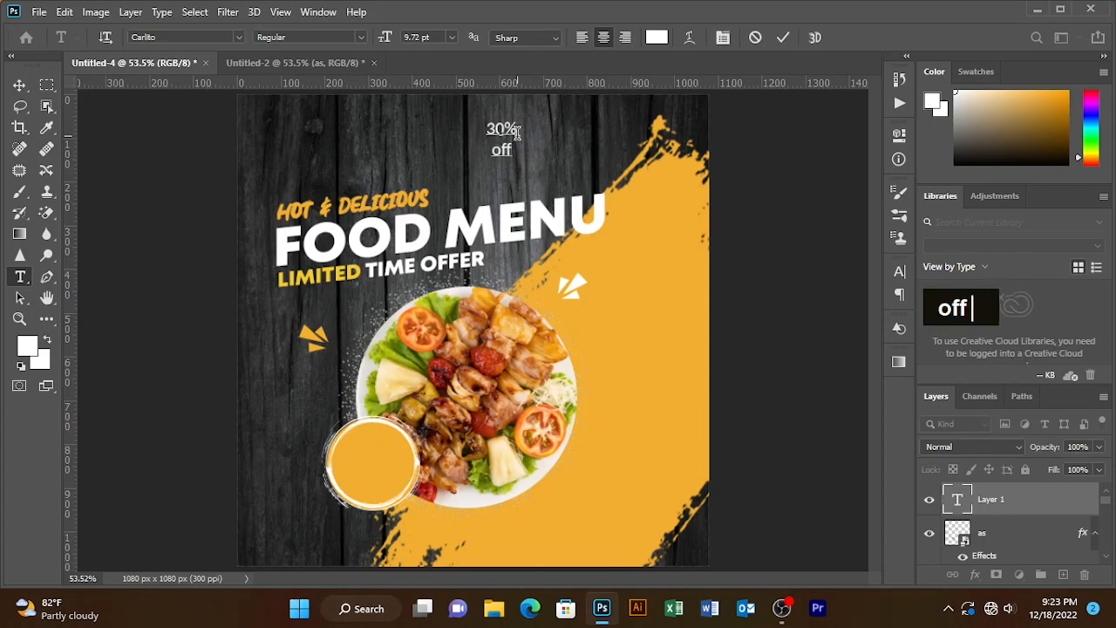
key("BackSpace")
key("BackSpace")
key("BackSpace")
key("Caps_Lock")
type("OFF")
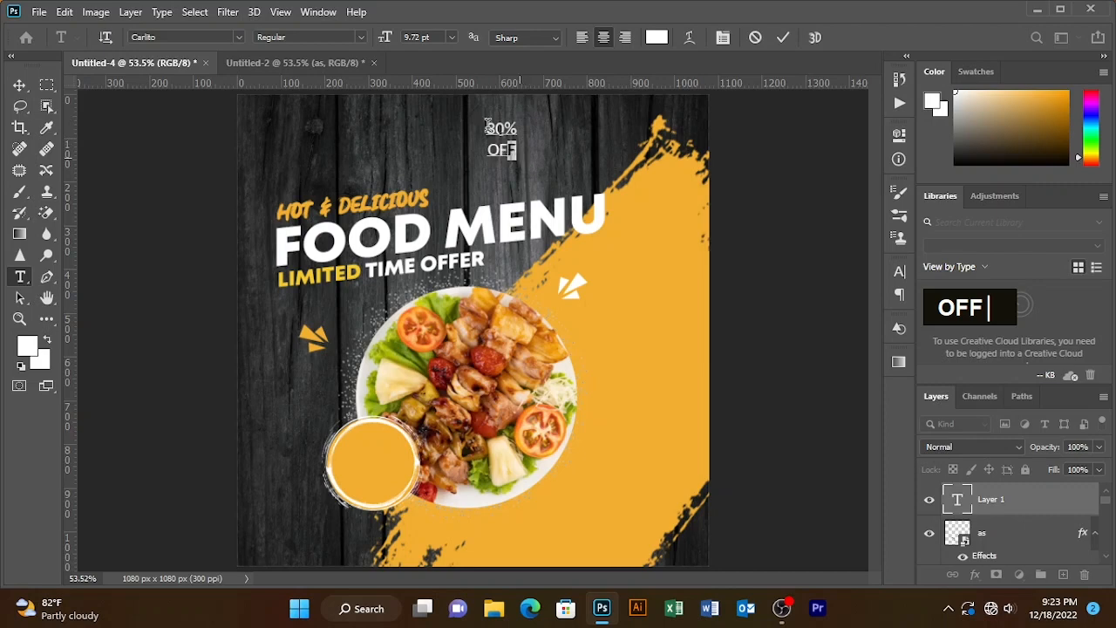
- Make the 30% OFF text Bold at 13.72 pt and move it into the yellow circle
key("ctrl+a")
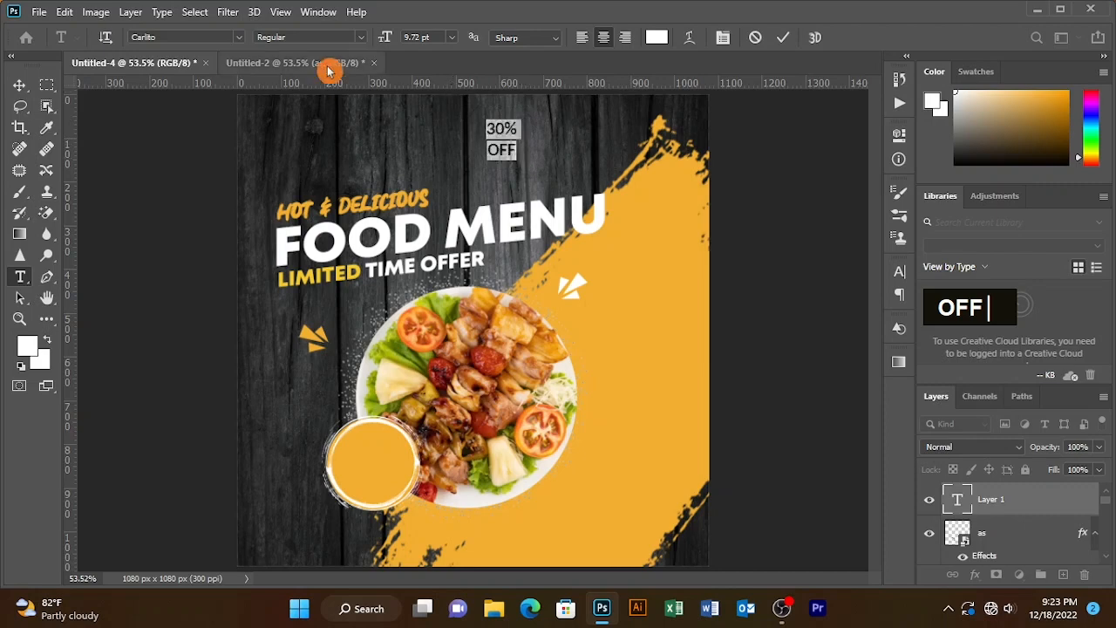
left_click(361, 37)
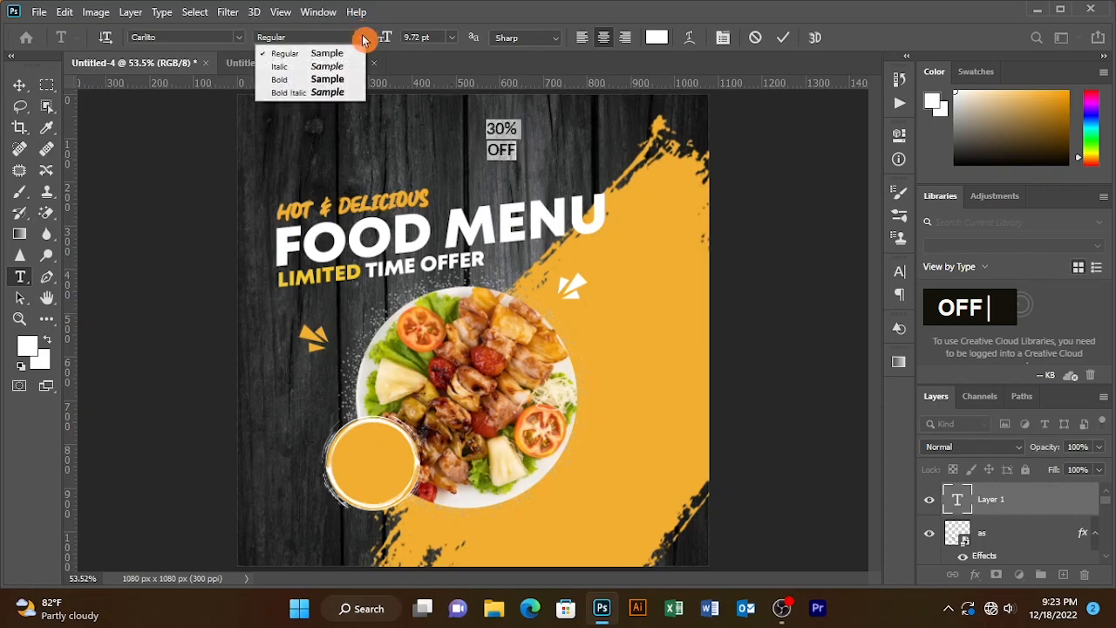
left_click(319, 79)
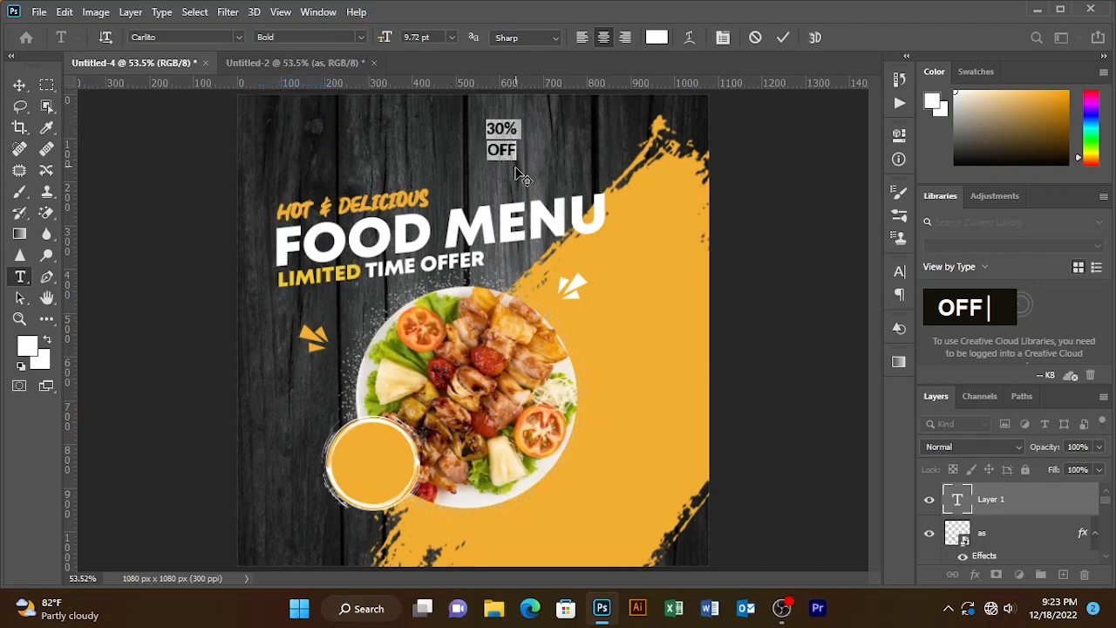
left_click_drag(520, 174, 392, 504)
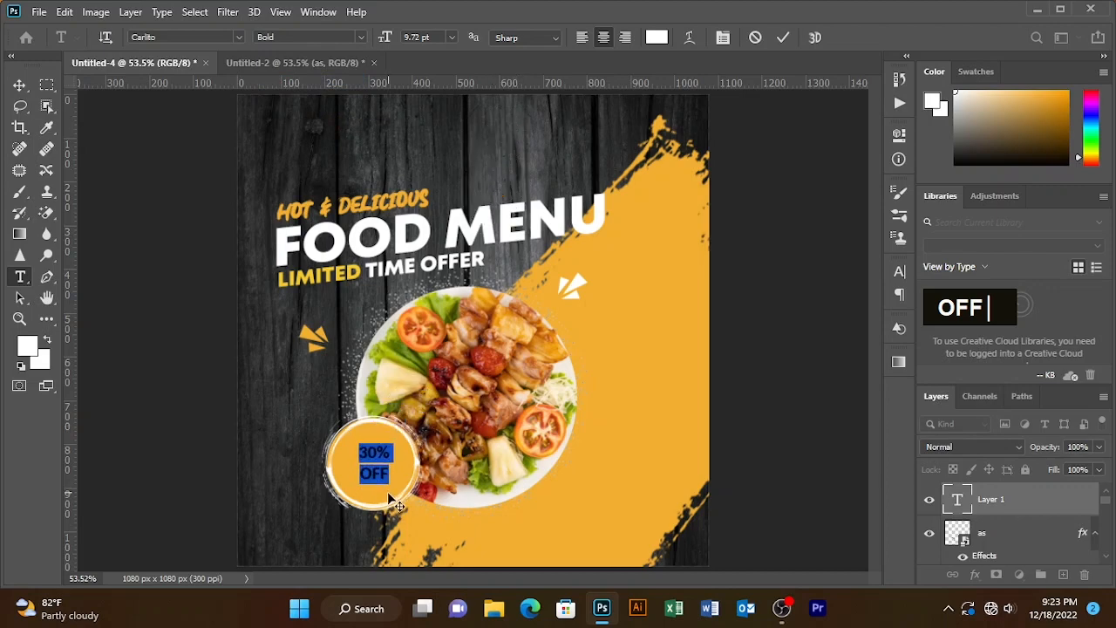
left_click_drag(390, 38, 388, 38)
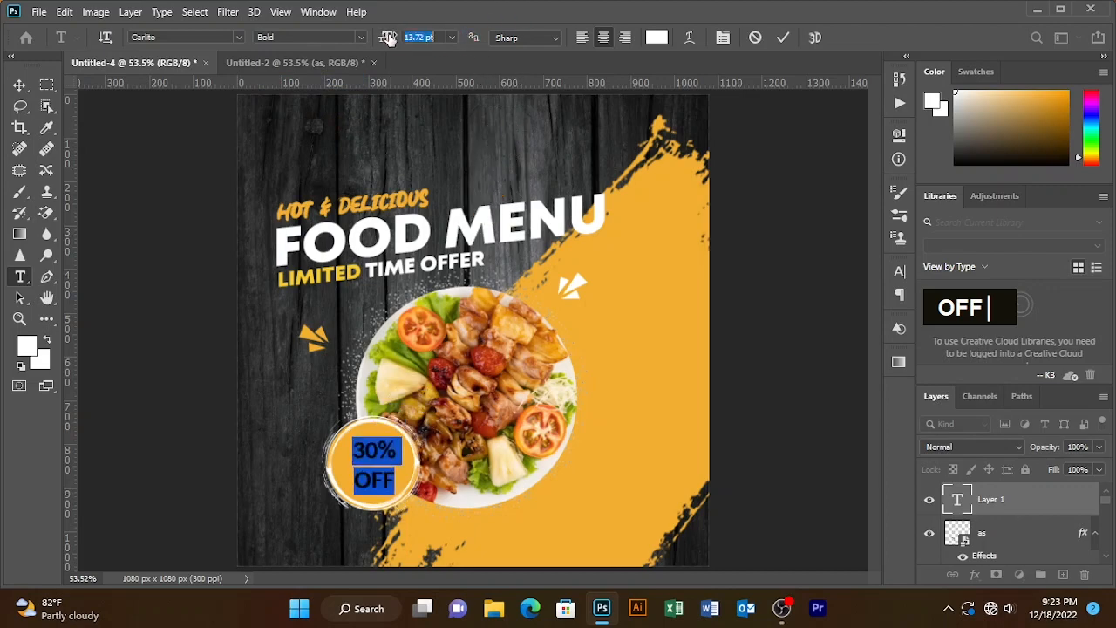
left_click(785, 38)
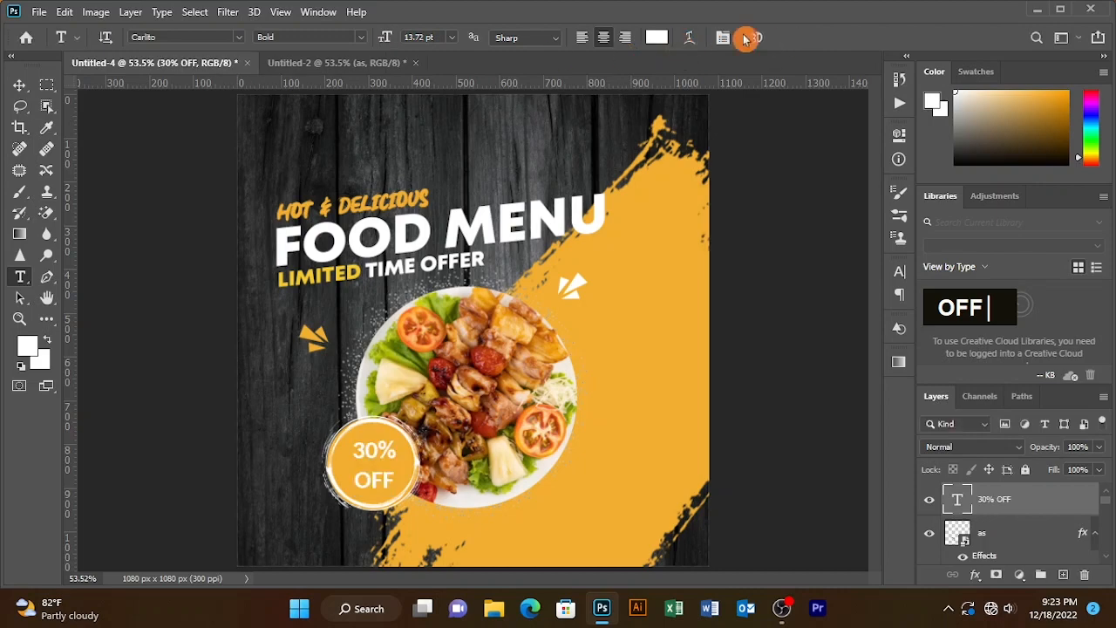
- Try the Dry Brush font on the 30% OFF text
left_click_drag(347, 463, 347, 449)
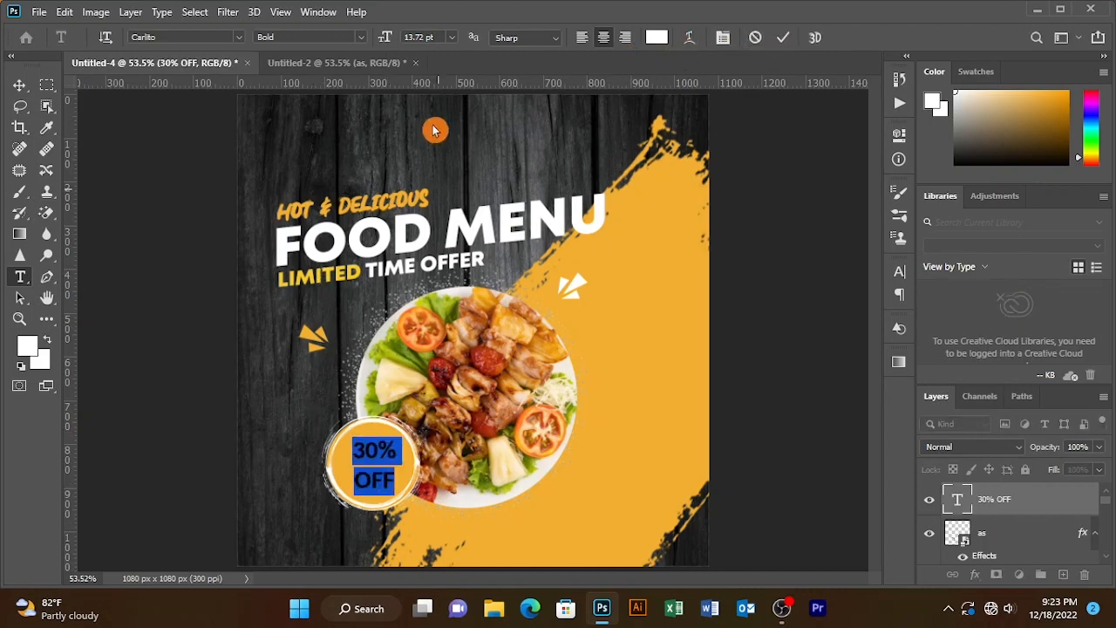
left_click(237, 37)
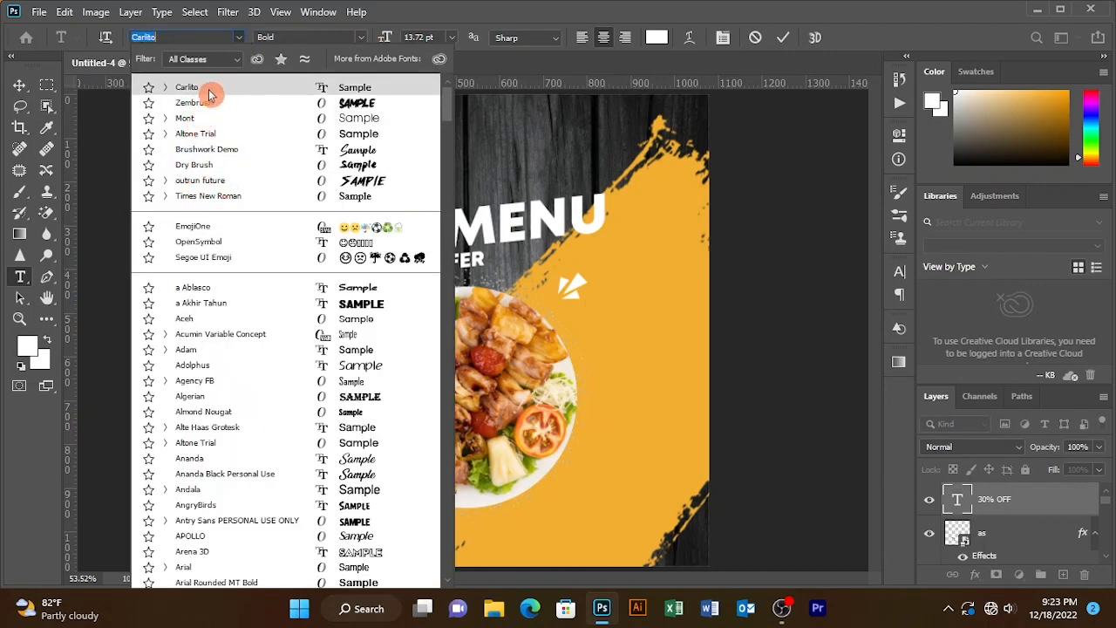
left_click(209, 168)
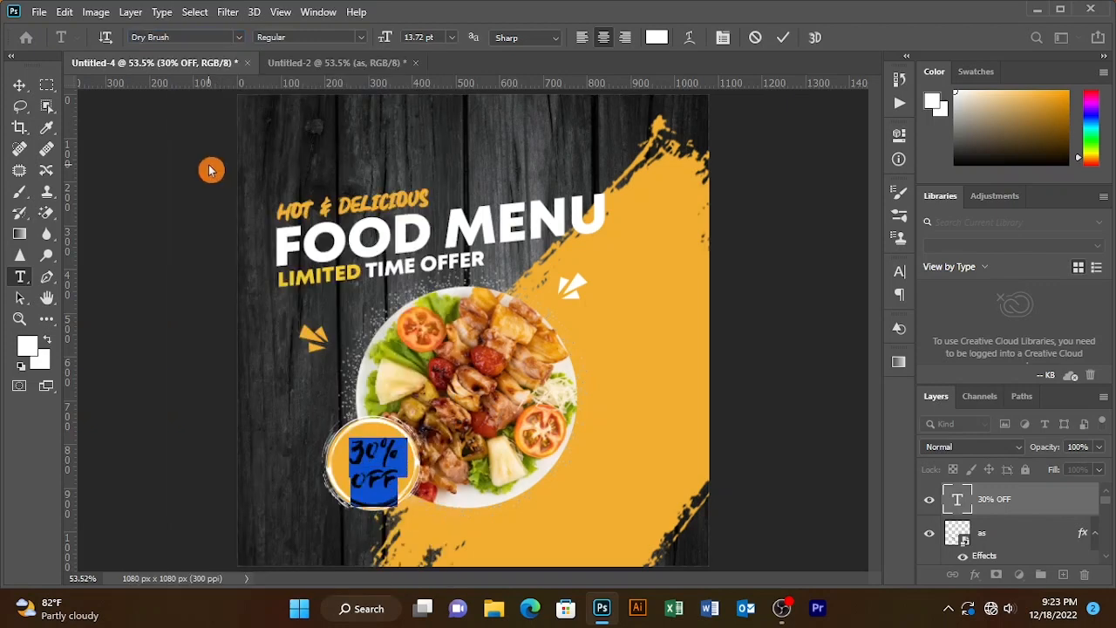
- Set the 30% OFF text to Arial Black at 11.72 pt
left_click(239, 38)
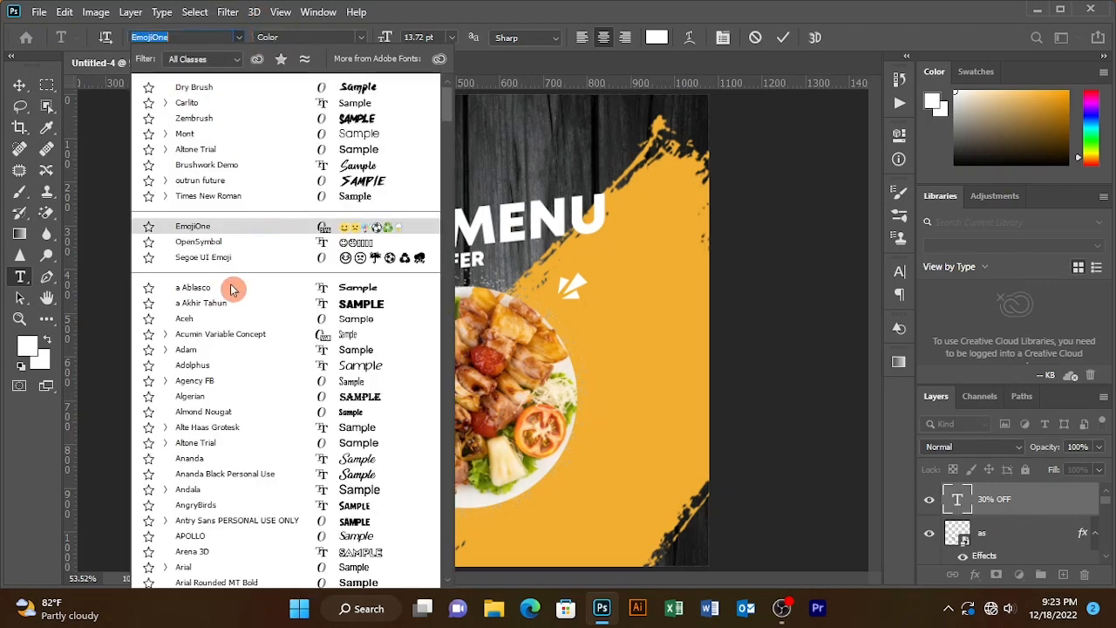
left_click(186, 567)
left_click(361, 37)
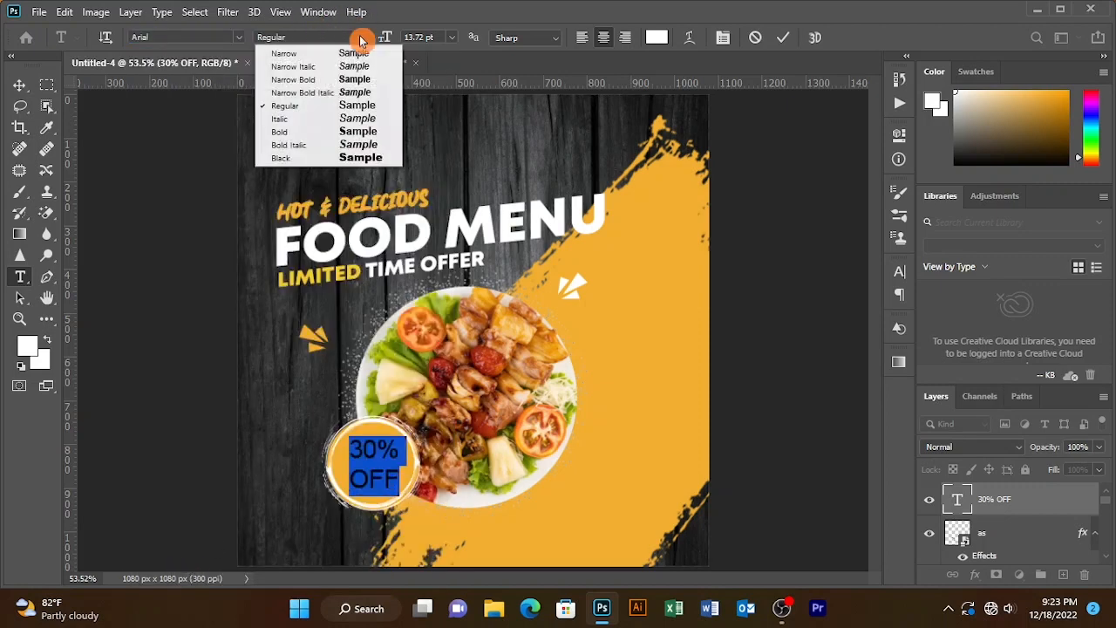
left_click(286, 158)
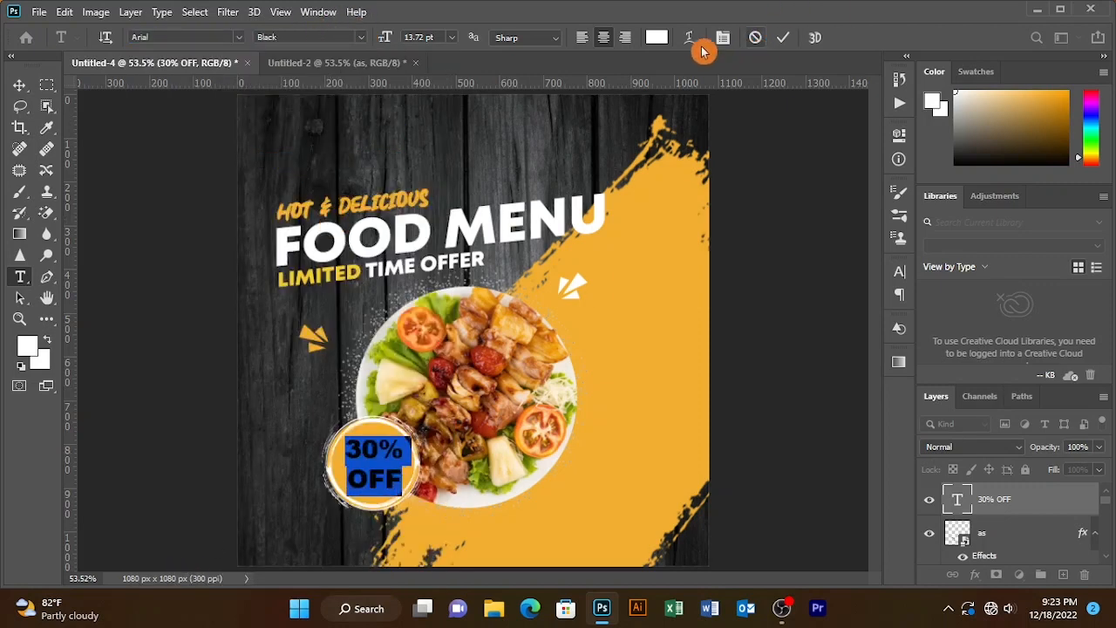
left_click_drag(391, 38, 393, 37)
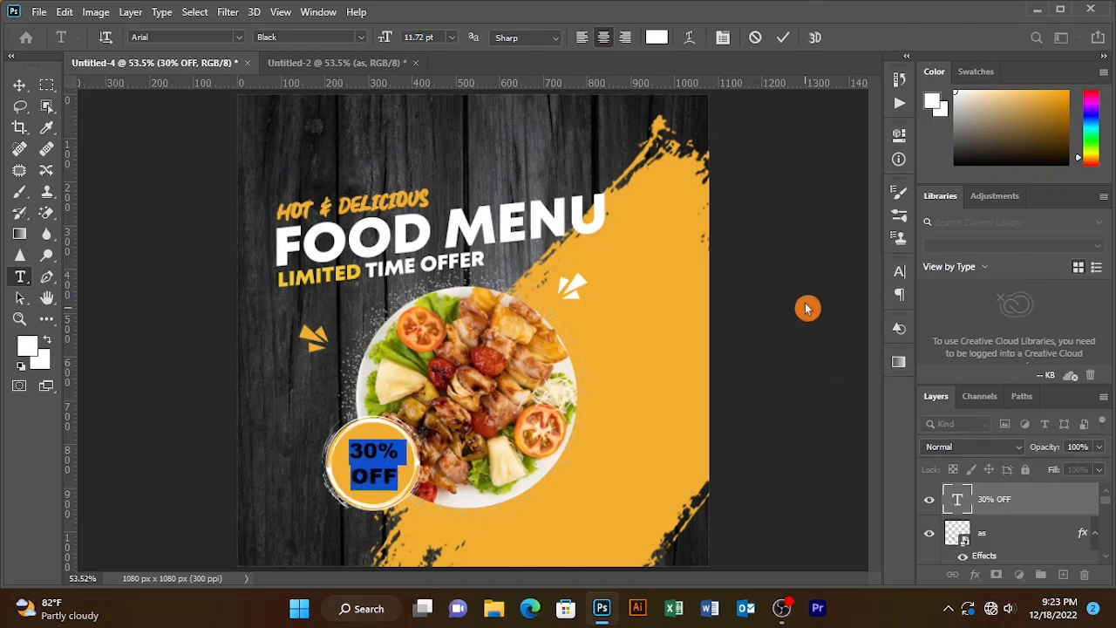
- Draw a yellow rounded rectangle about 161 x 57 px near the bottom-left corner of the canvas
left_click(784, 41)
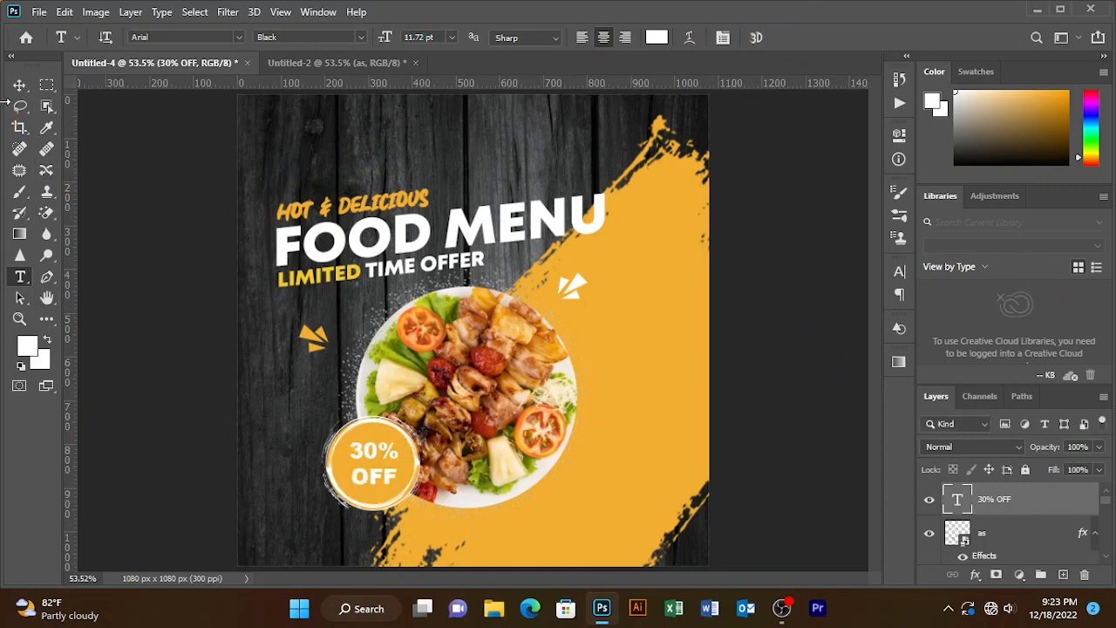
key("v")
double_click(71, 199)
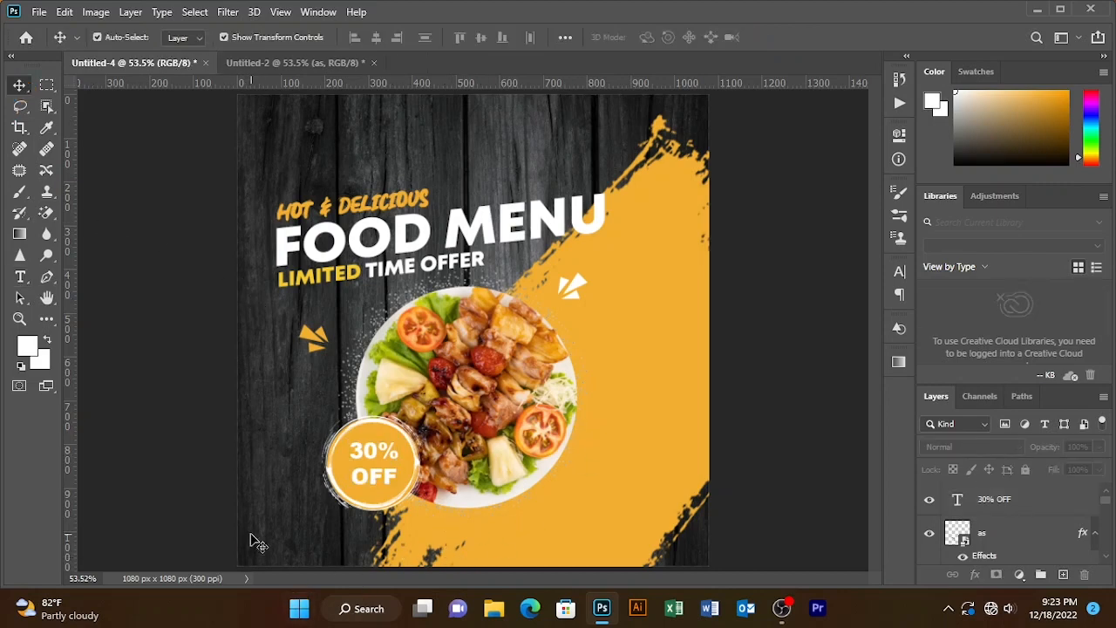
key("u")
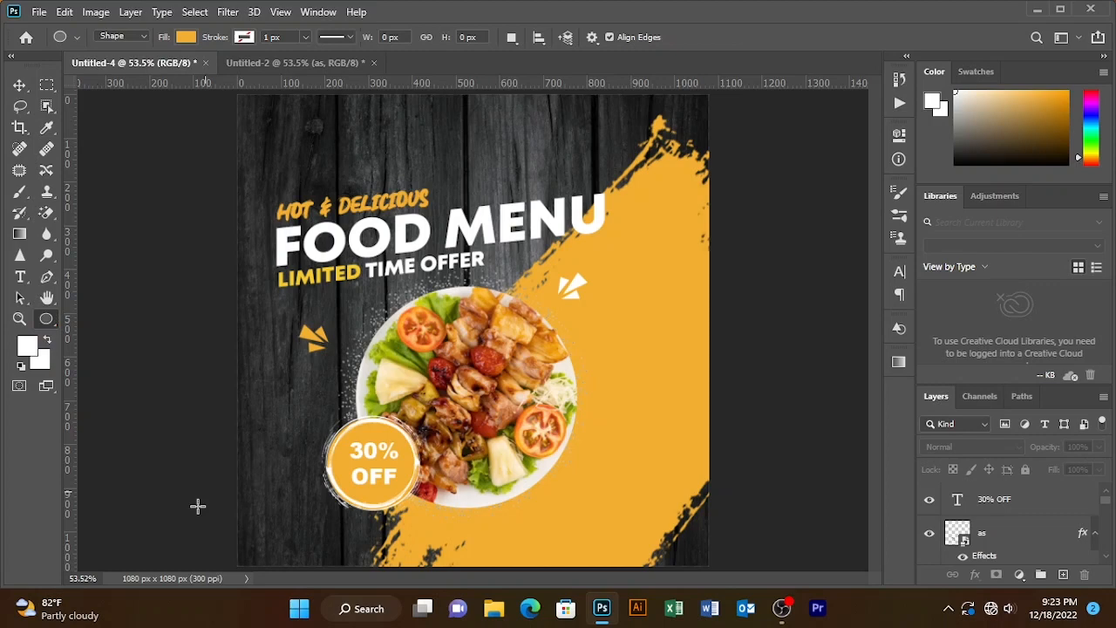
right_click(47, 319)
left_click(96, 502)
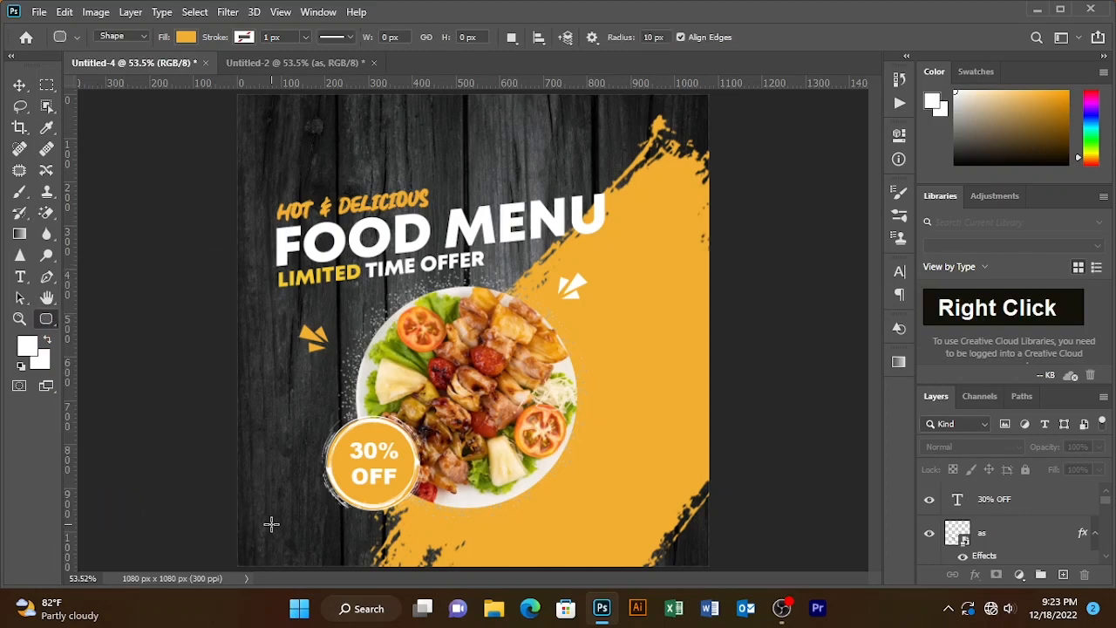
left_click_drag(274, 526, 343, 548)
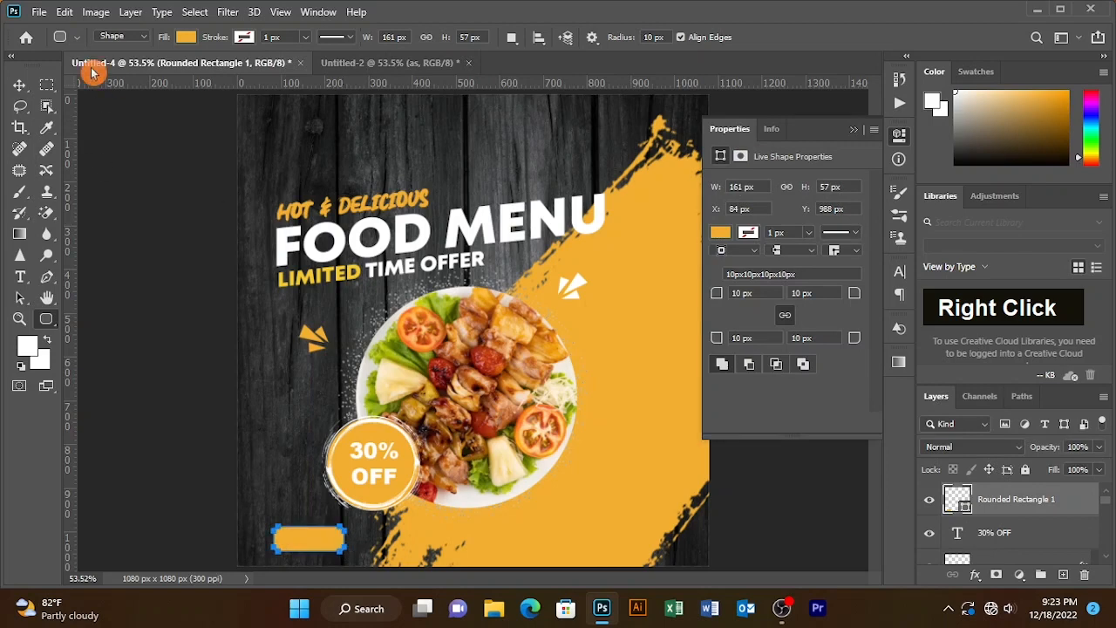
- Bring the swirl arrow from the assets document into the design, above the rounded rectangle
left_click(19, 85)
left_click(428, 64)
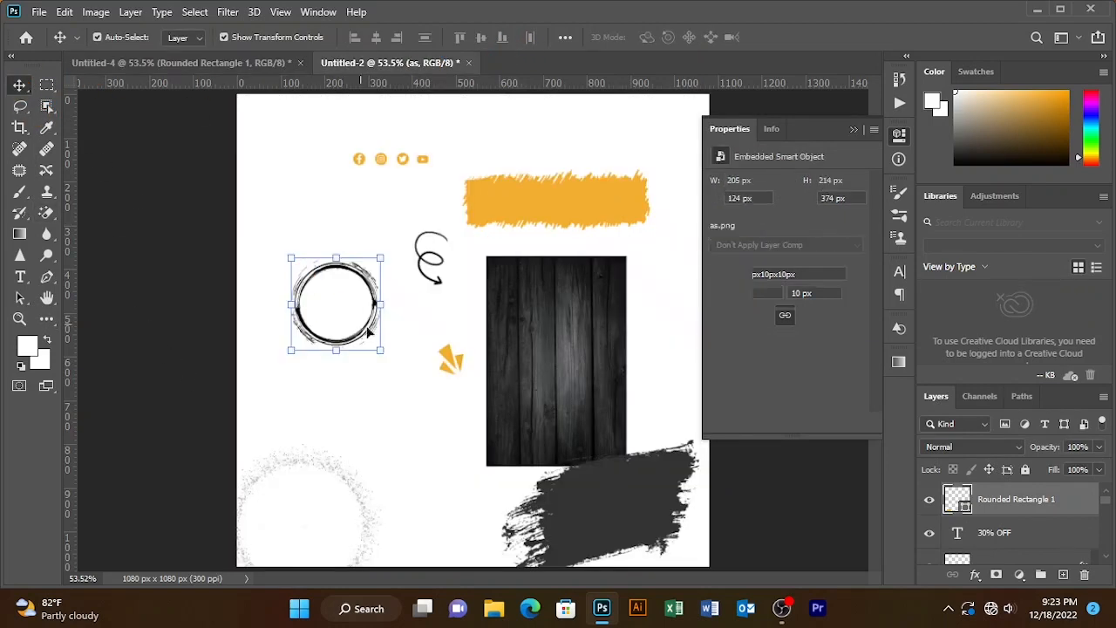
left_click_drag(424, 259, 199, 109)
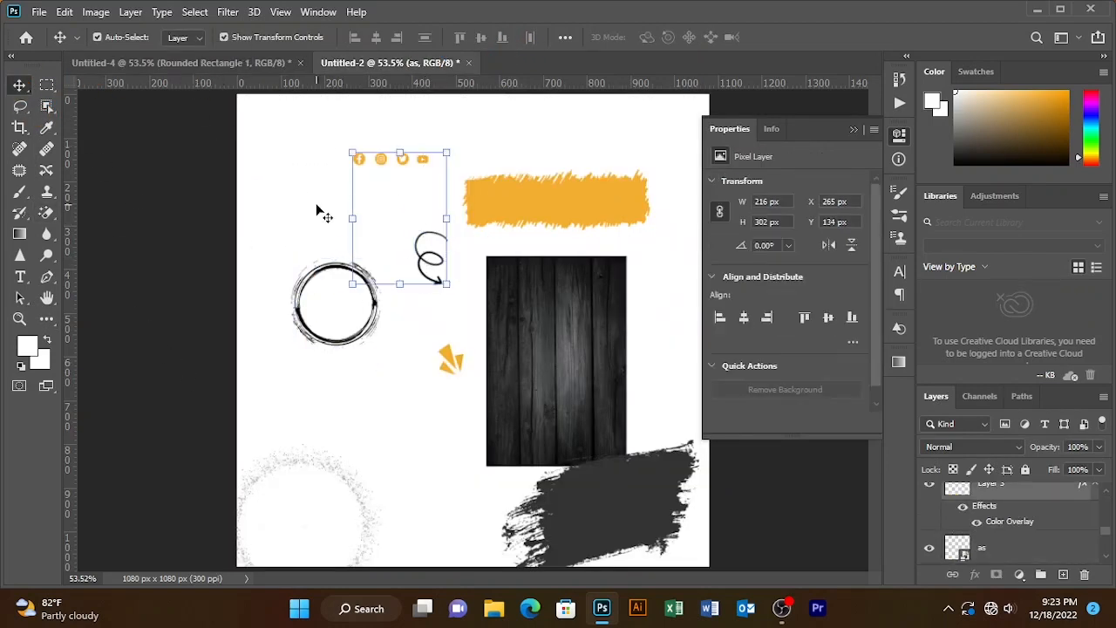
left_click(317, 210)
mouse_move(429, 267)
left_mouse_down()
mouse_move(207, 67)
mouse_move(279, 471)
mouse_move(285, 463)
mouse_move(297, 479)
left_mouse_up()
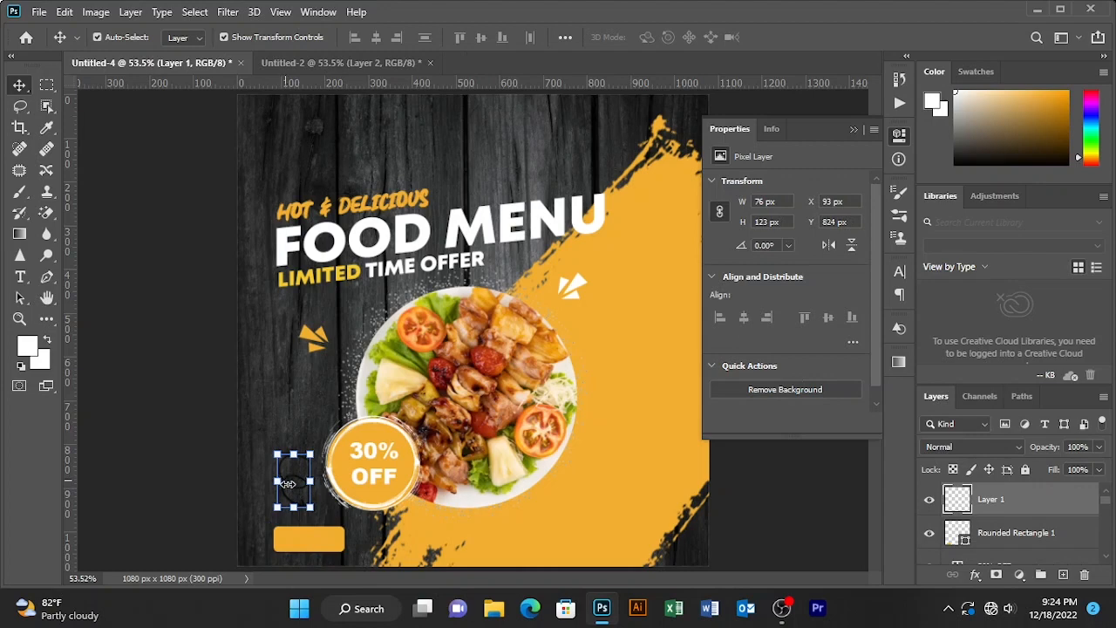
- Free-transform the swirl arrow, nudging it down and rotating it about 28 degrees
key("ctrl+t")
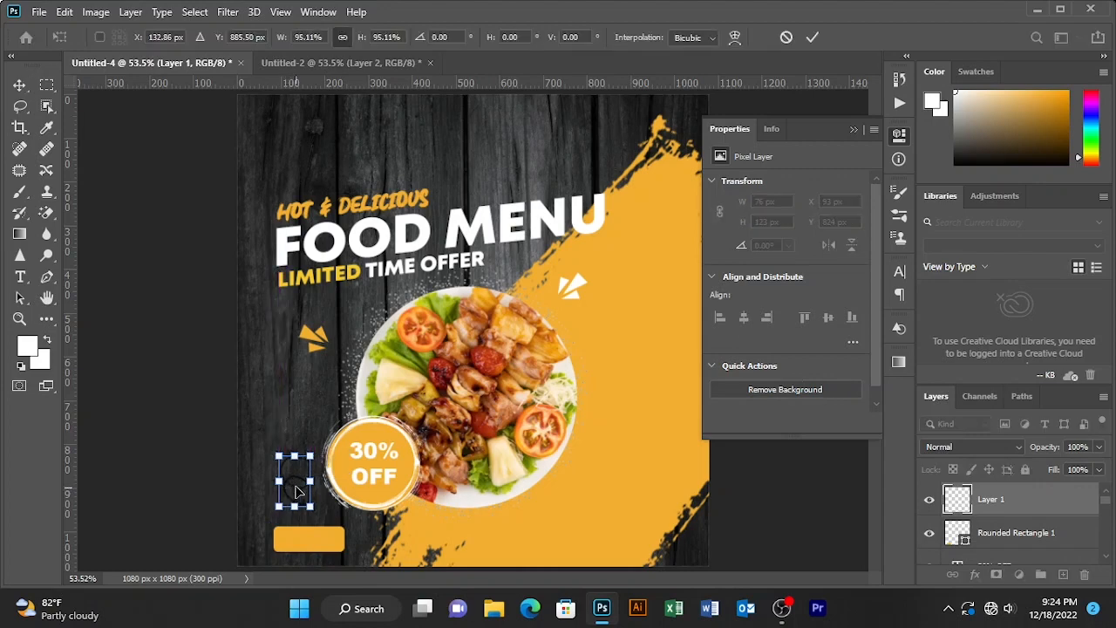
key("Right")
key("Down")
key("Down")
key("Down")
key("Down")
key("Down")
key("Down")
key("Down")
key("Down")
key("Down")
key("Down")
key("Down")
key("Down")
key("Down")
key("Down")
key("Down")
key("Down")
key("Down")
key("Down")
key("Down")
key("Down")
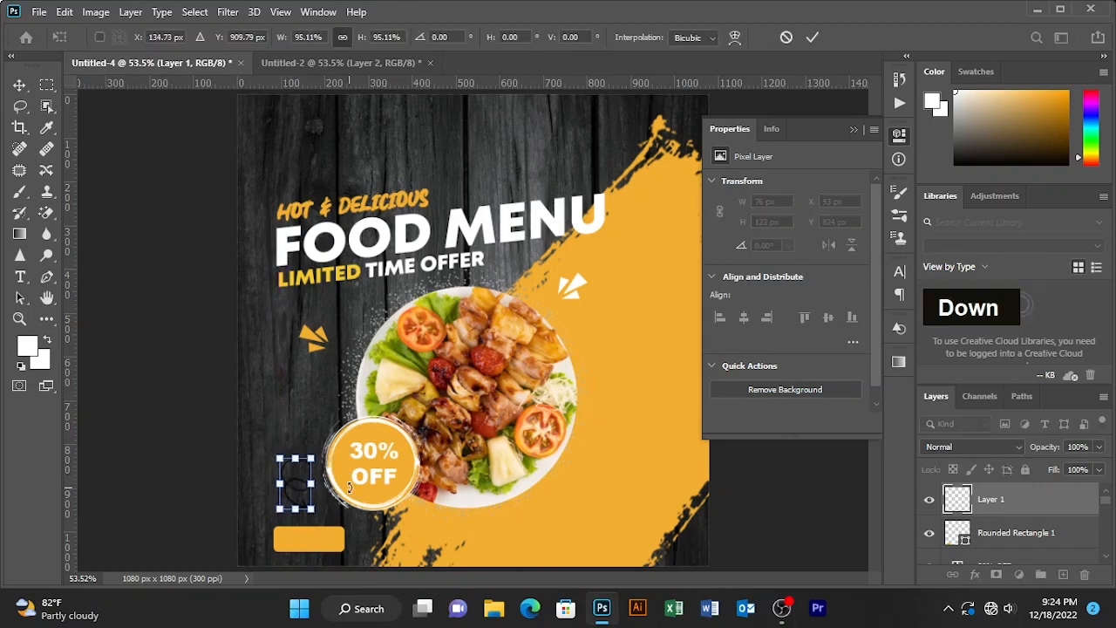
key("Down")
key("Down")
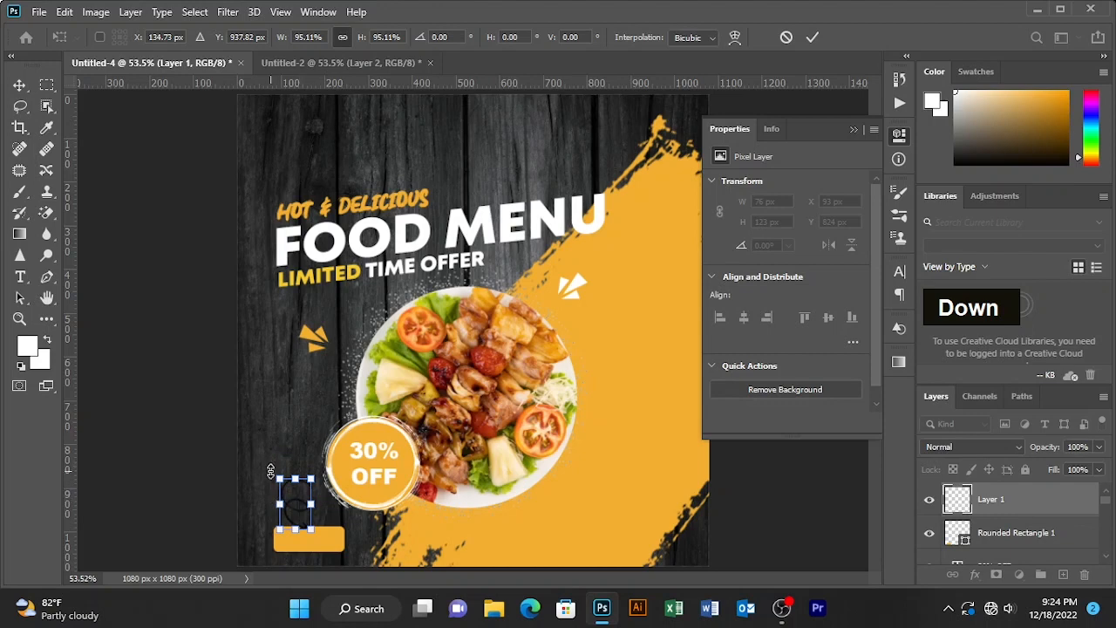
left_click_drag(267, 470, 288, 460)
left_click_drag(293, 506, 294, 493)
- Apply a white Color Overlay to the swirl arrow layer
double_click(1034, 500)
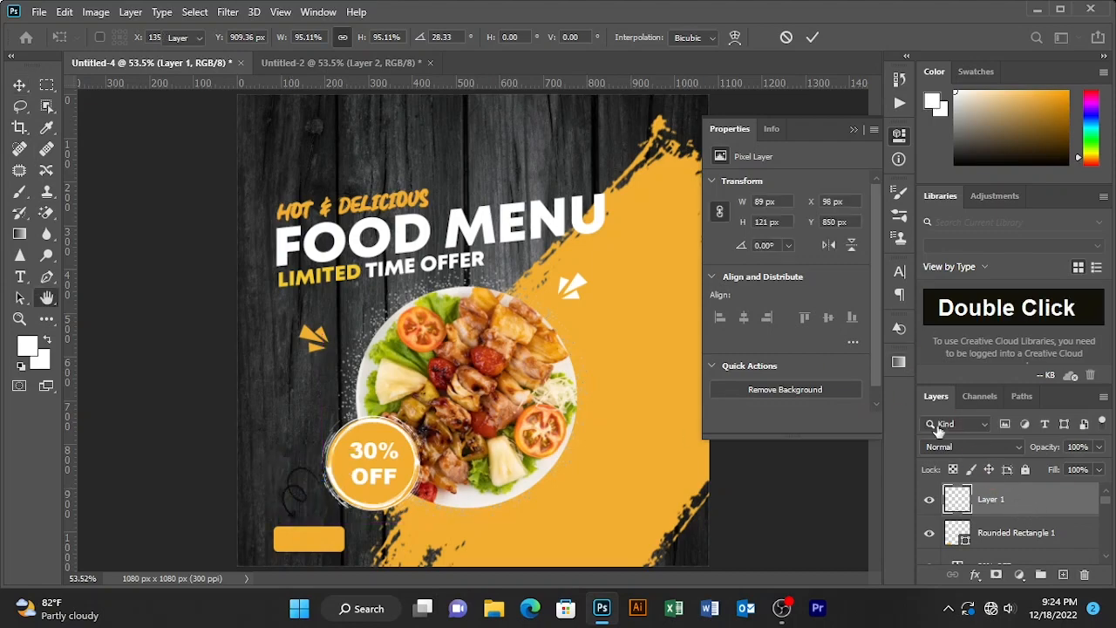
left_click(534, 329)
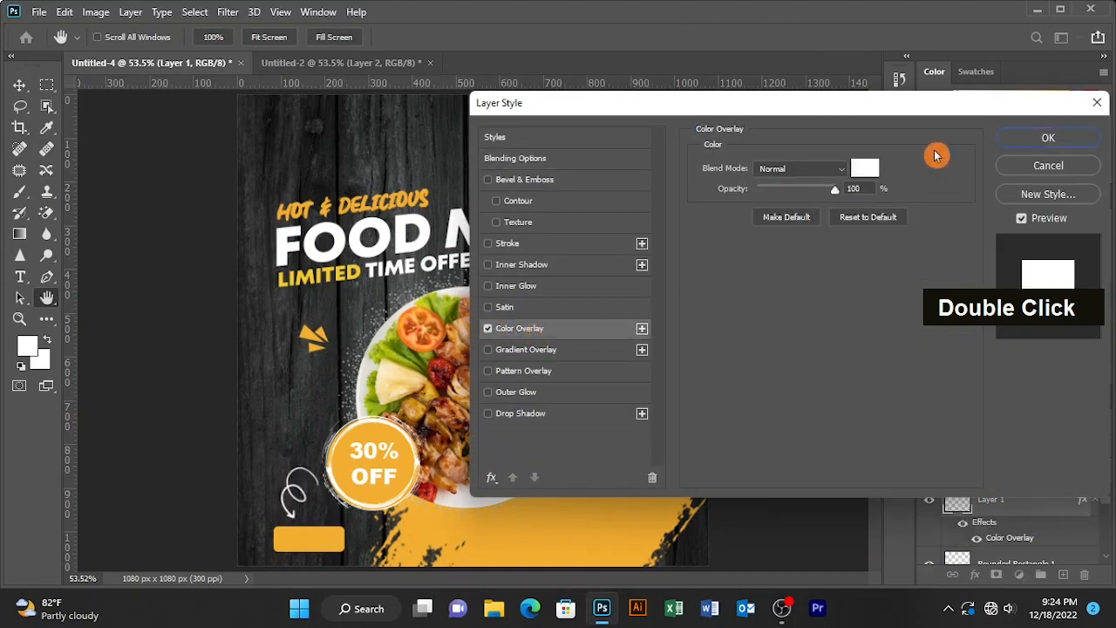
left_click(1037, 138)
left_click(241, 341)
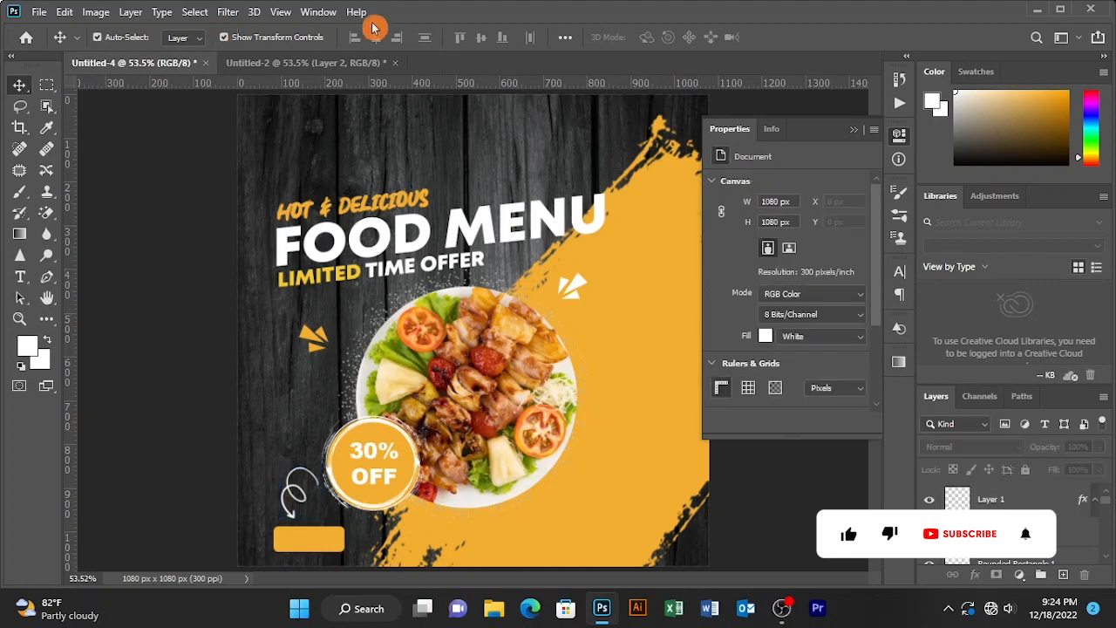
- Copy the social media icon row from the assets document into the top-left of the design
left_click(323, 61)
left_click_drag(321, 140, 444, 174)
left_click_drag(362, 158, 328, 131)
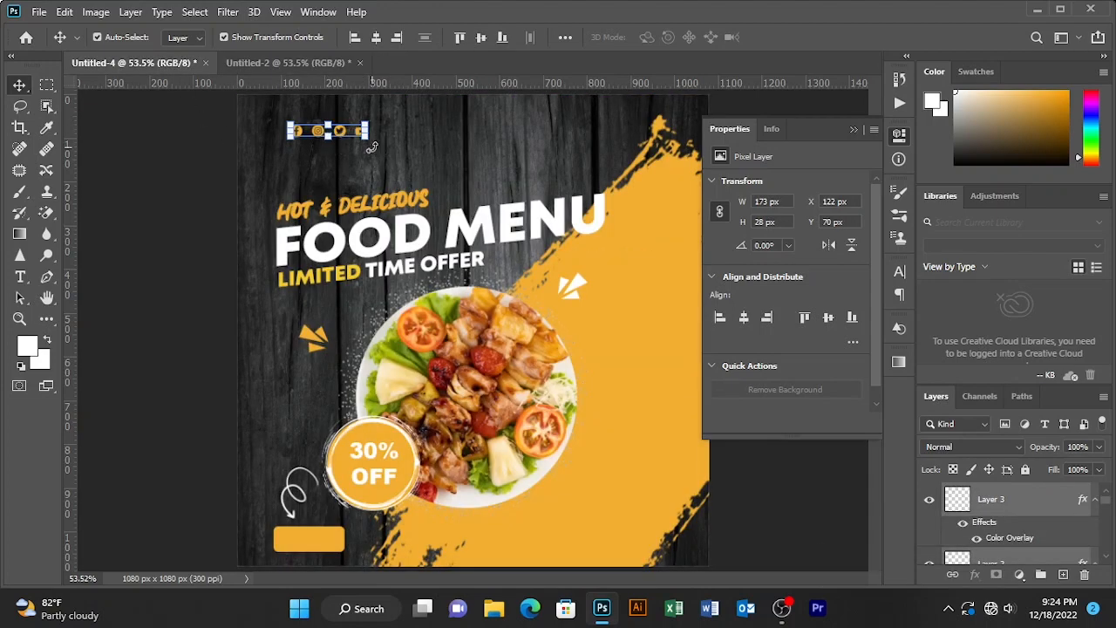
key("Left")
key("Left")
key("Left")
key("Left")
key("Left")
key("Left")
key("Left")
key("Left")
key("Left")
key("Left")
key("Left")
key("Left")
key("Left")
key("Left")
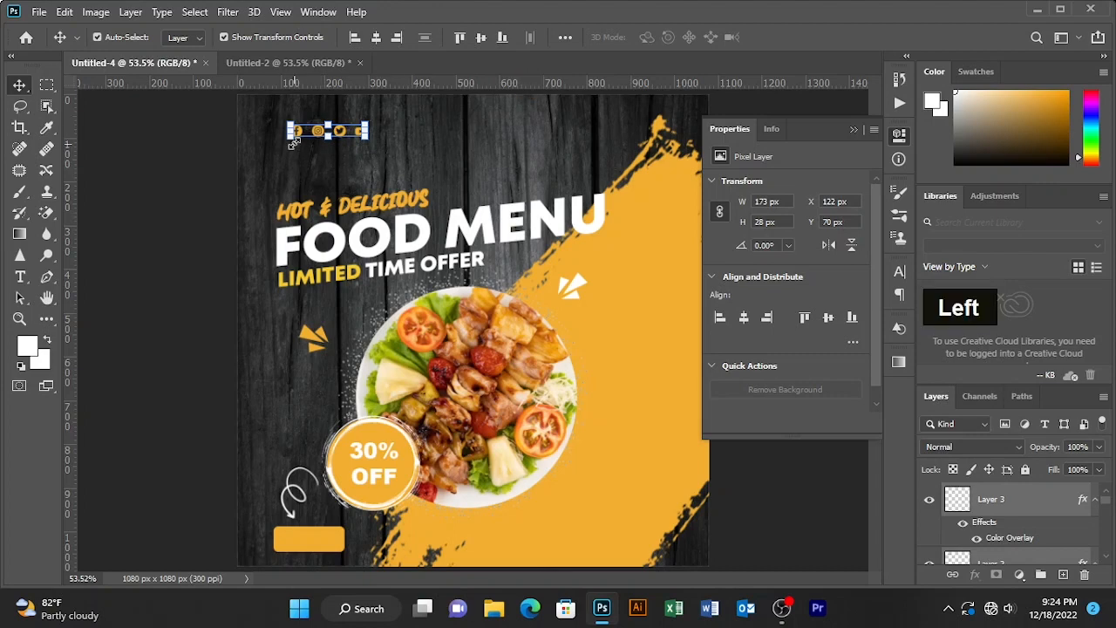
key("Left")
key("Left")
key("Left")
key("Left")
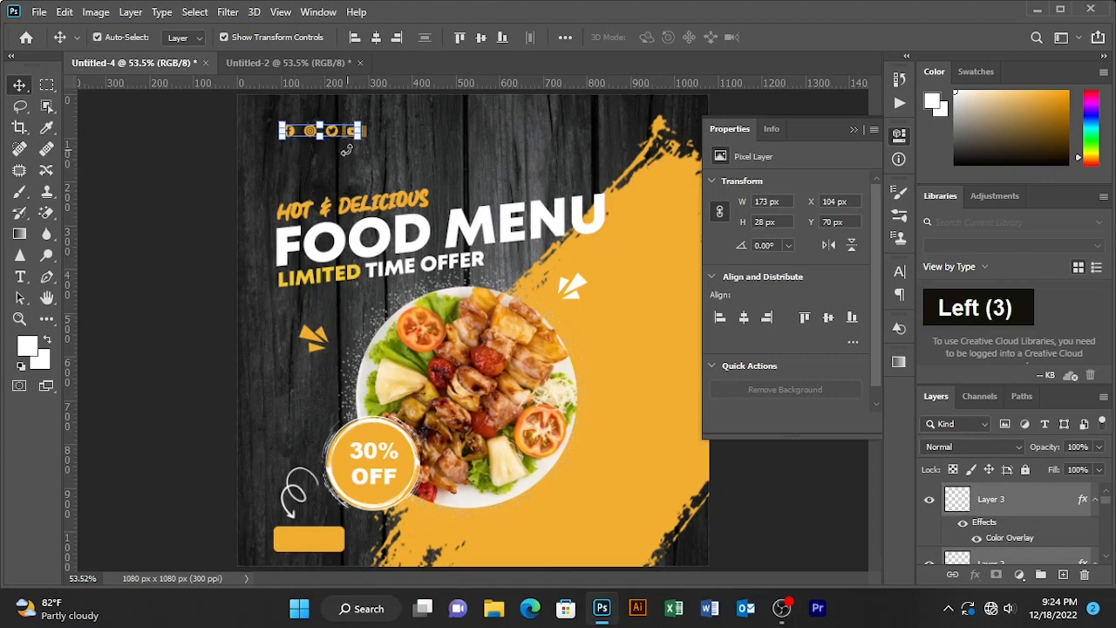
- Move the social icon row to just above the HOT & DELICIOUS line
left_click(431, 140)
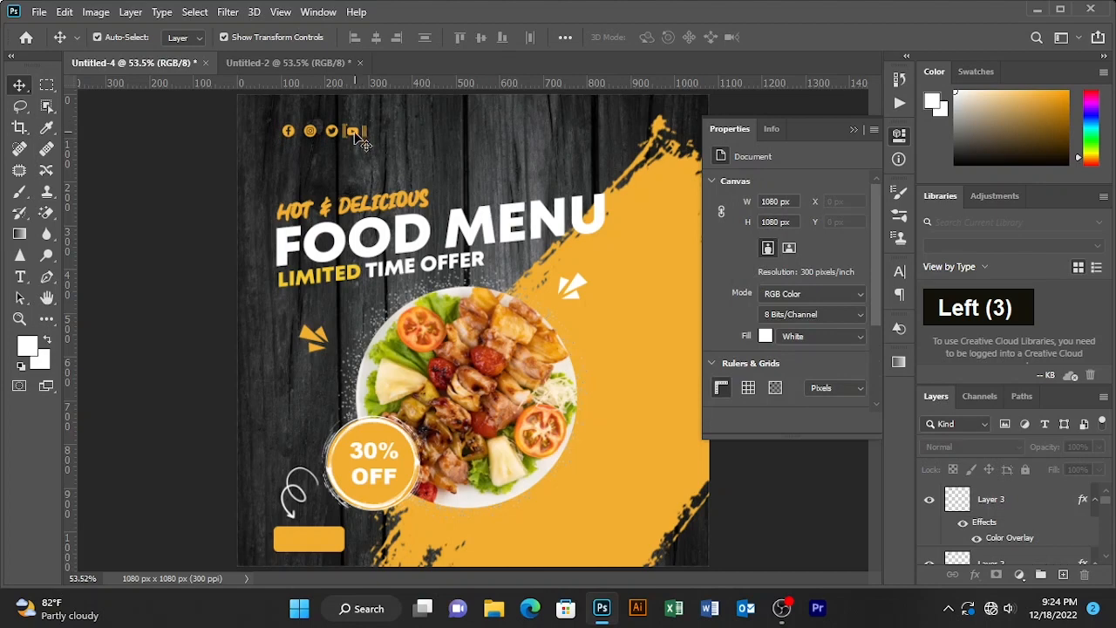
left_click(330, 133)
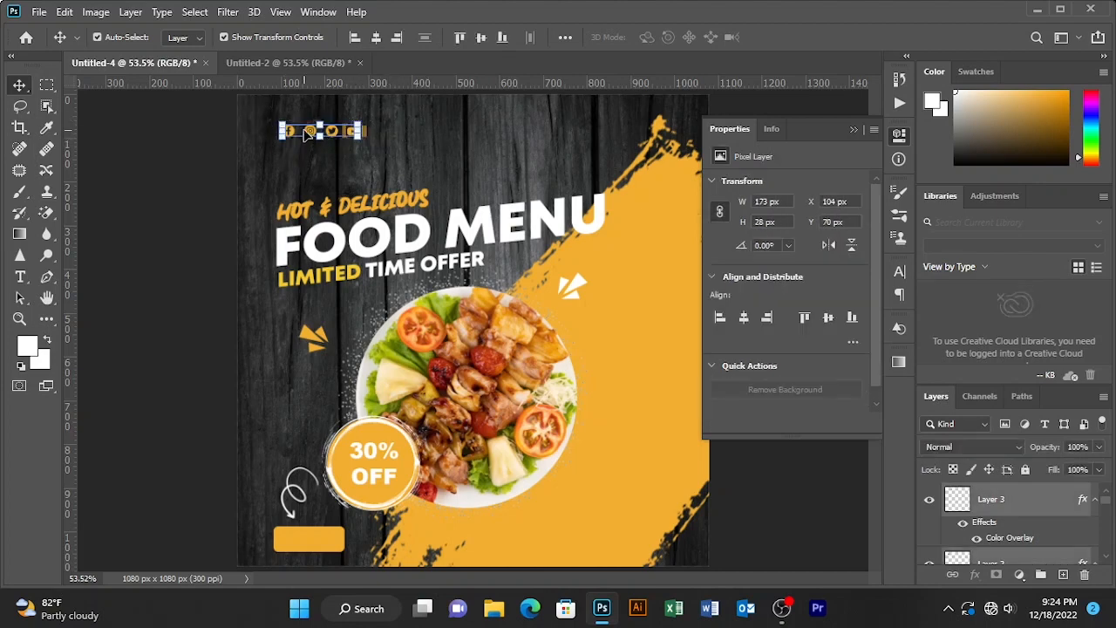
left_click_drag(307, 132, 397, 167)
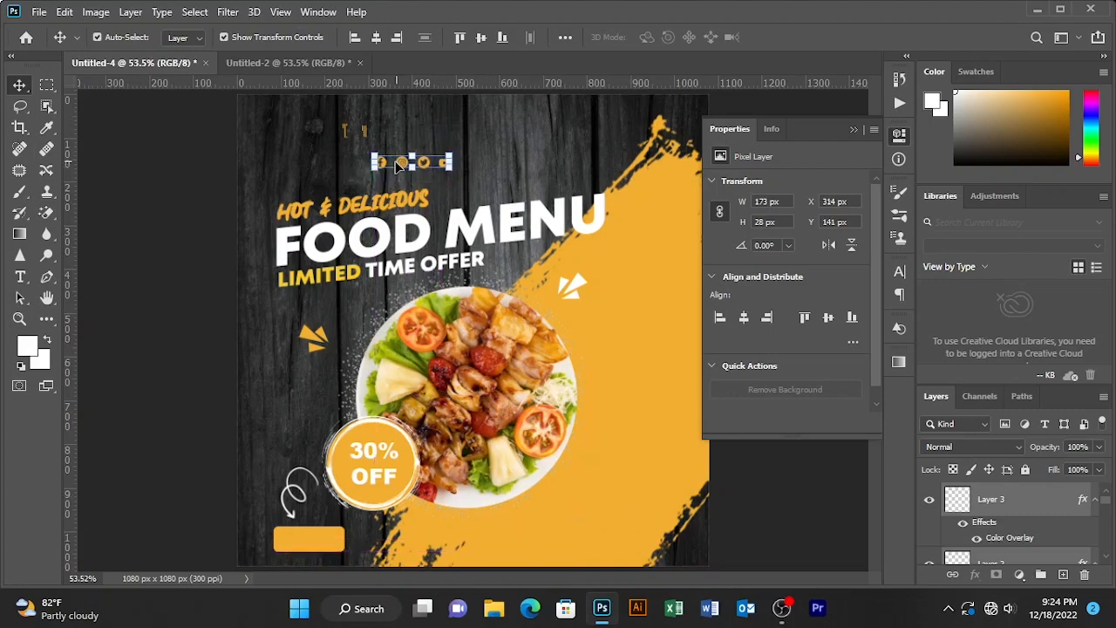
- Set the Color Overlay of one social icon layer to white, ffffff
double_click(1034, 517)
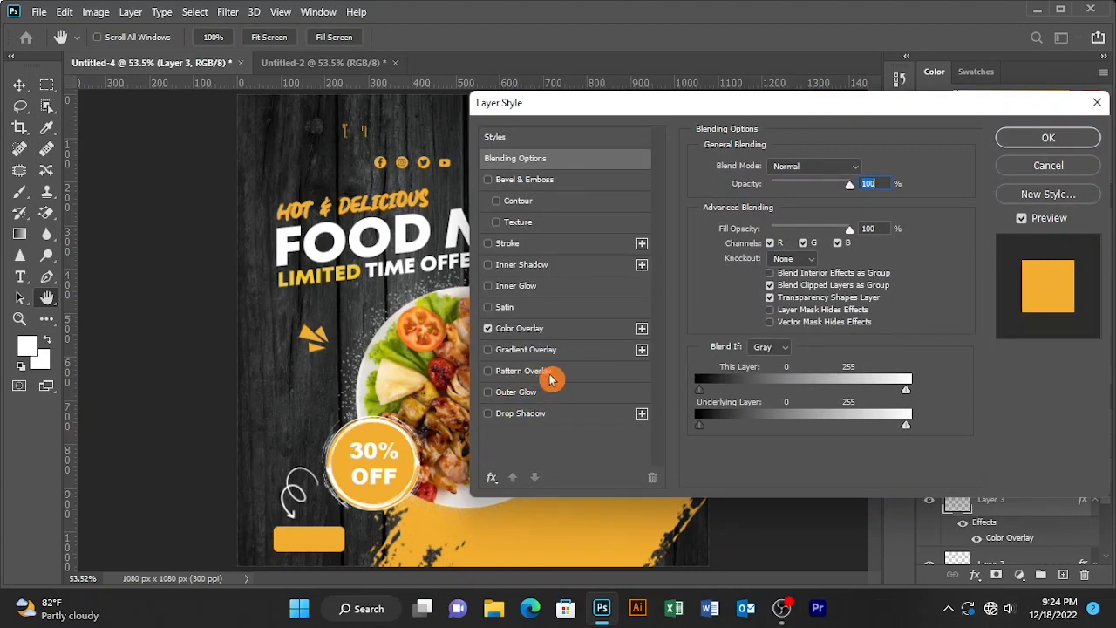
left_click(1068, 165)
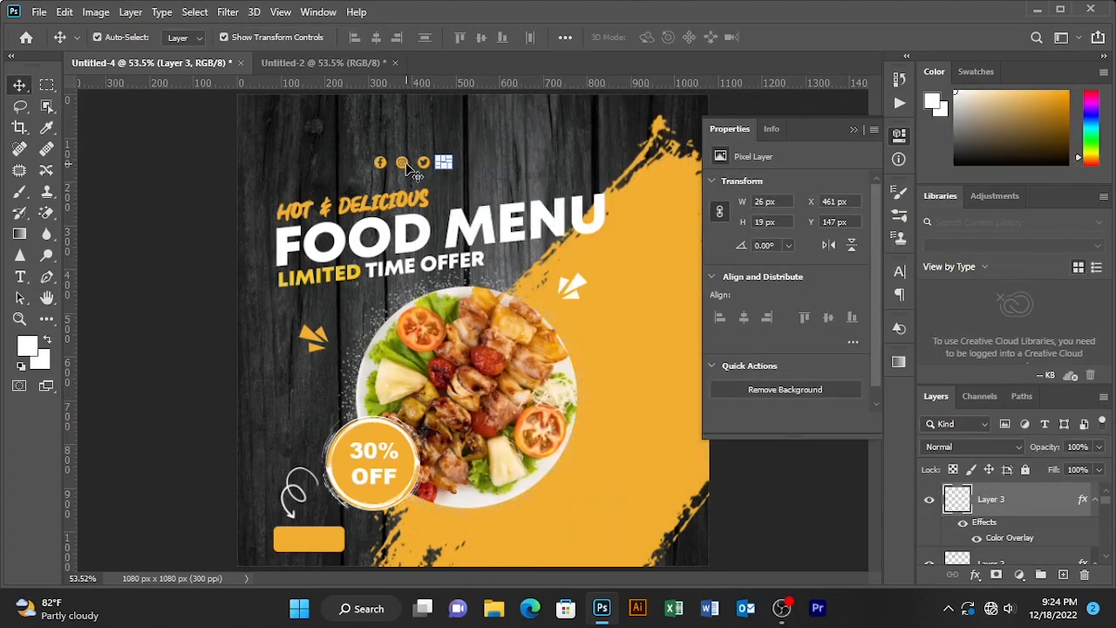
double_click(1045, 518)
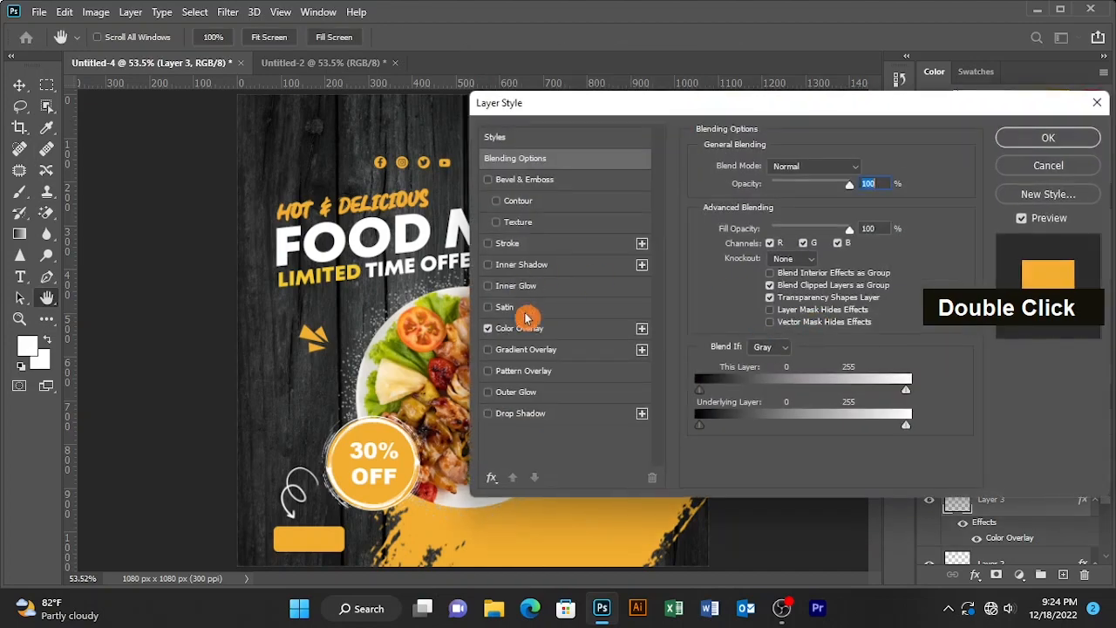
left_click(532, 329)
left_click(877, 168)
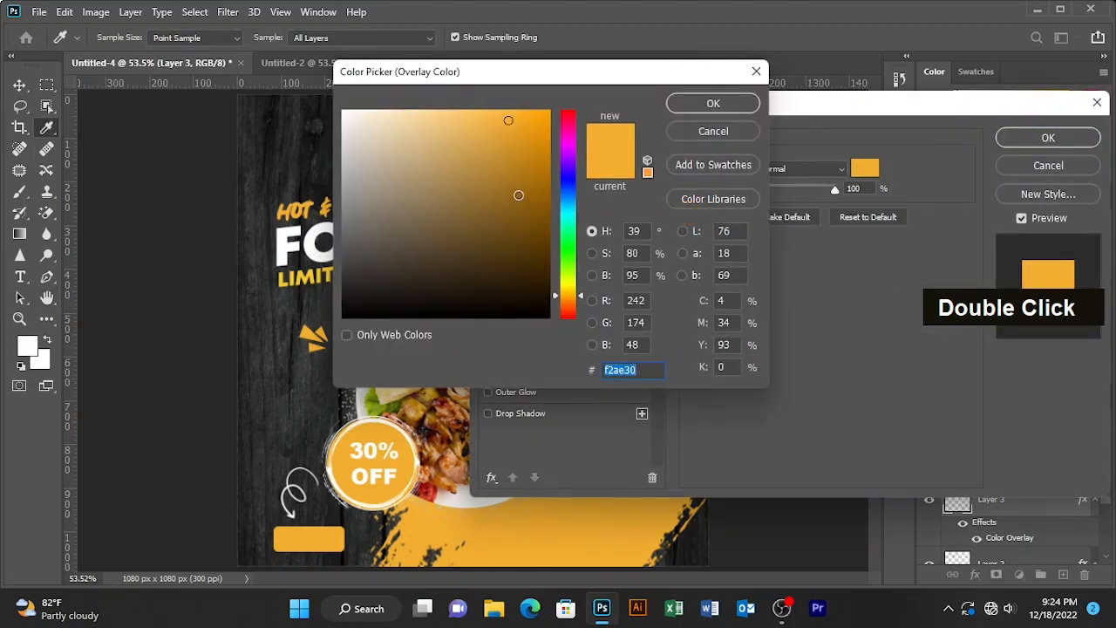
type("ffffff")
left_click(682, 105)
left_click(1050, 140)
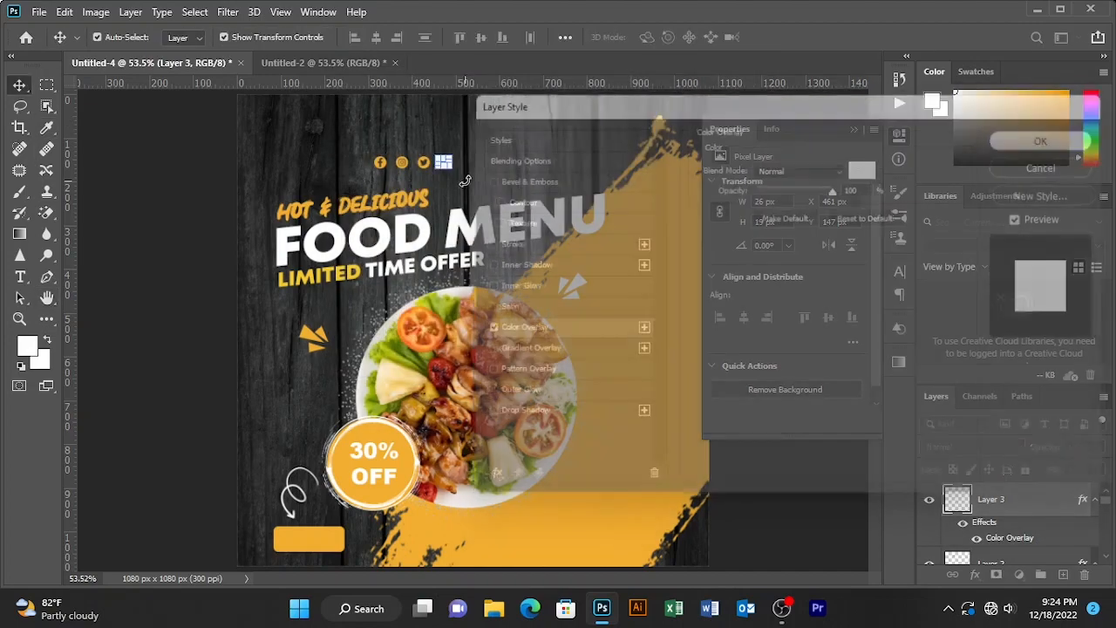
- Set the Color Overlay of the remaining social icons layer to white, ffffff
left_click(380, 167)
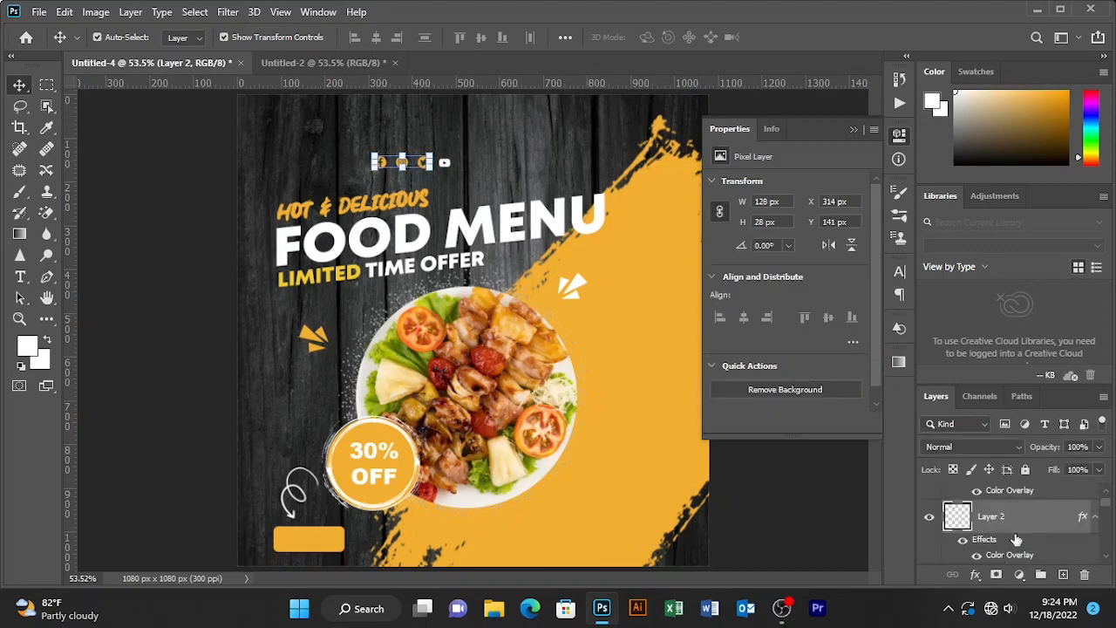
double_click(1027, 541)
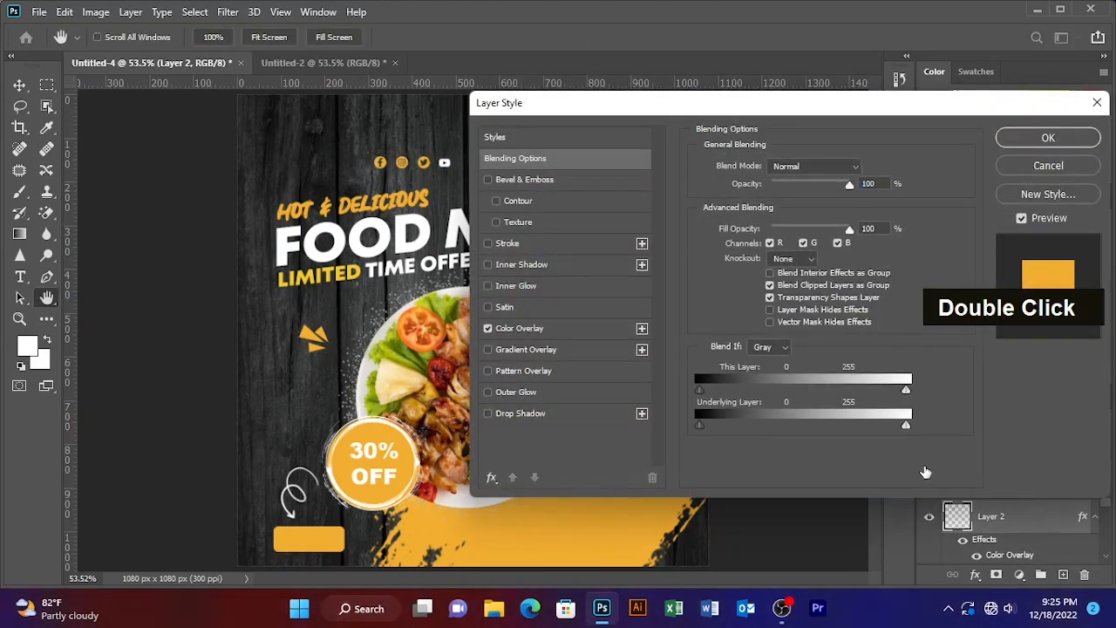
left_click(512, 329)
left_click(863, 166)
type("ffffff")
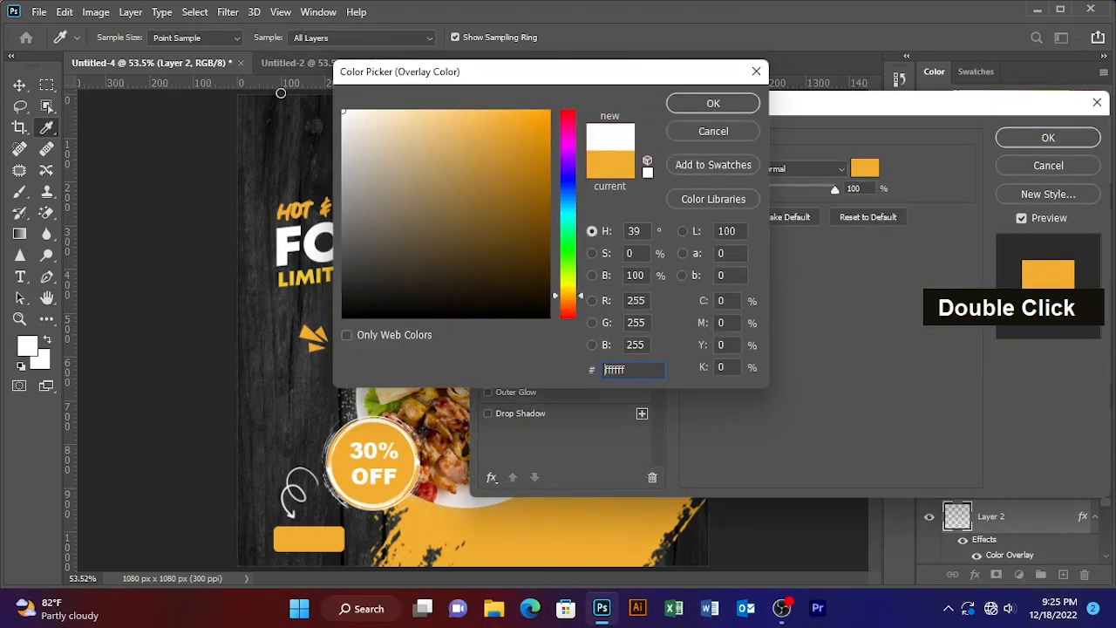
left_click(722, 108)
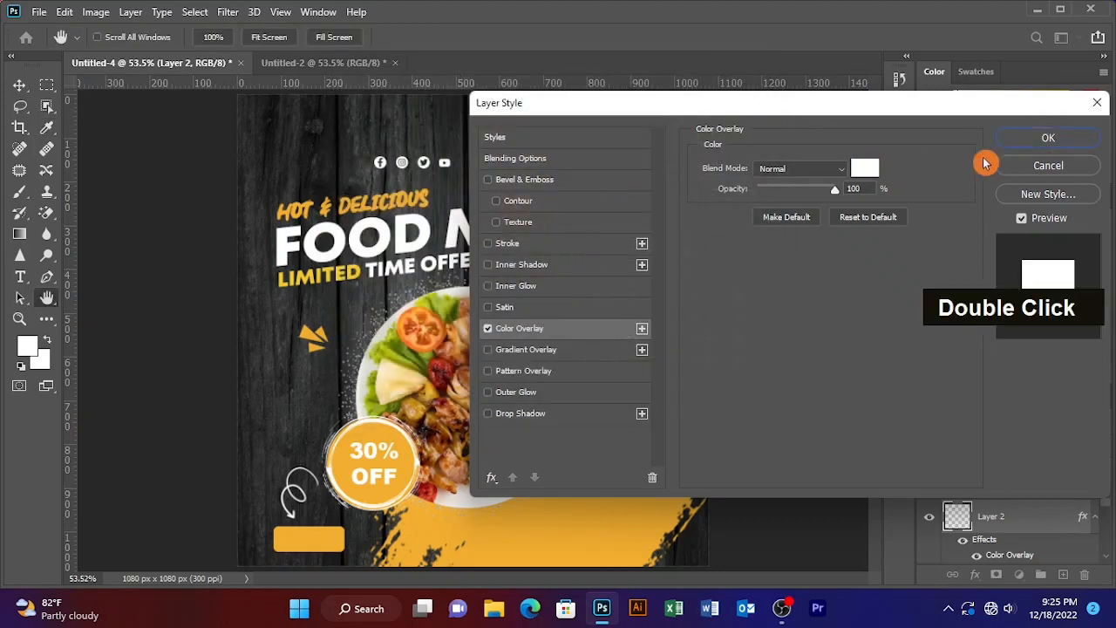
left_click(1026, 170)
- Move the white social icon row to the bottom-right corner of the canvas
left_click(444, 162, "shift")
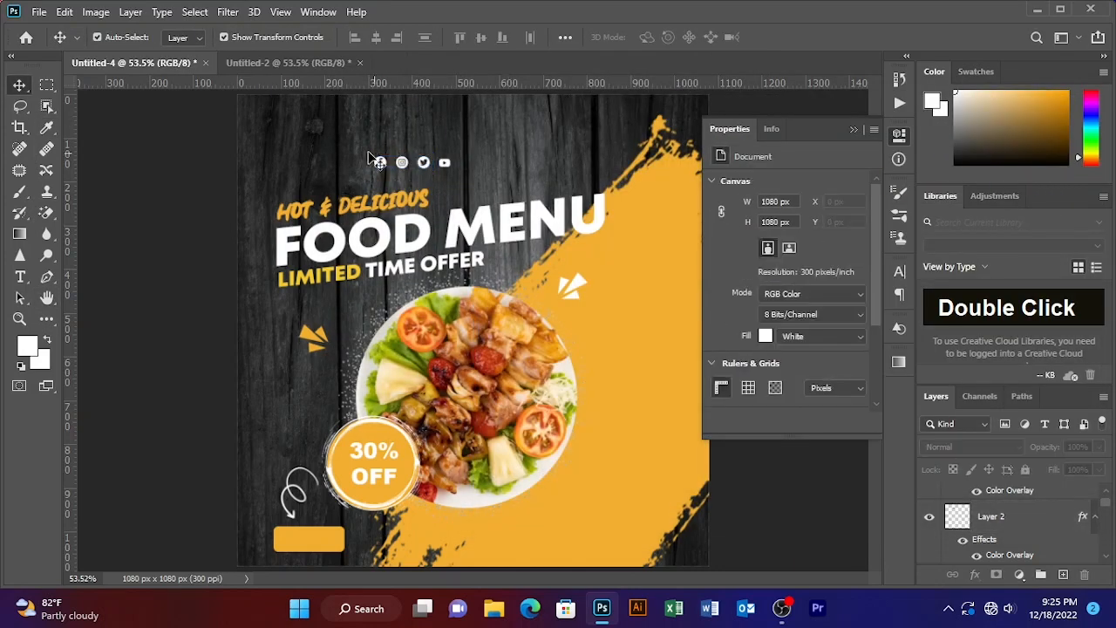
left_click_drag(399, 164, 580, 538)
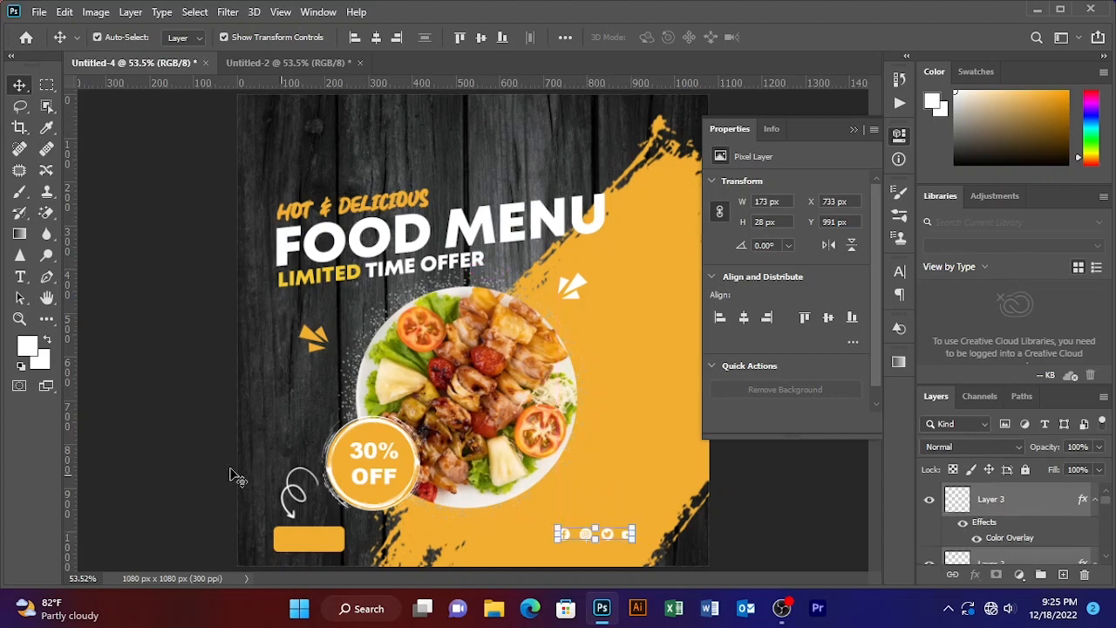
left_click(22, 279)
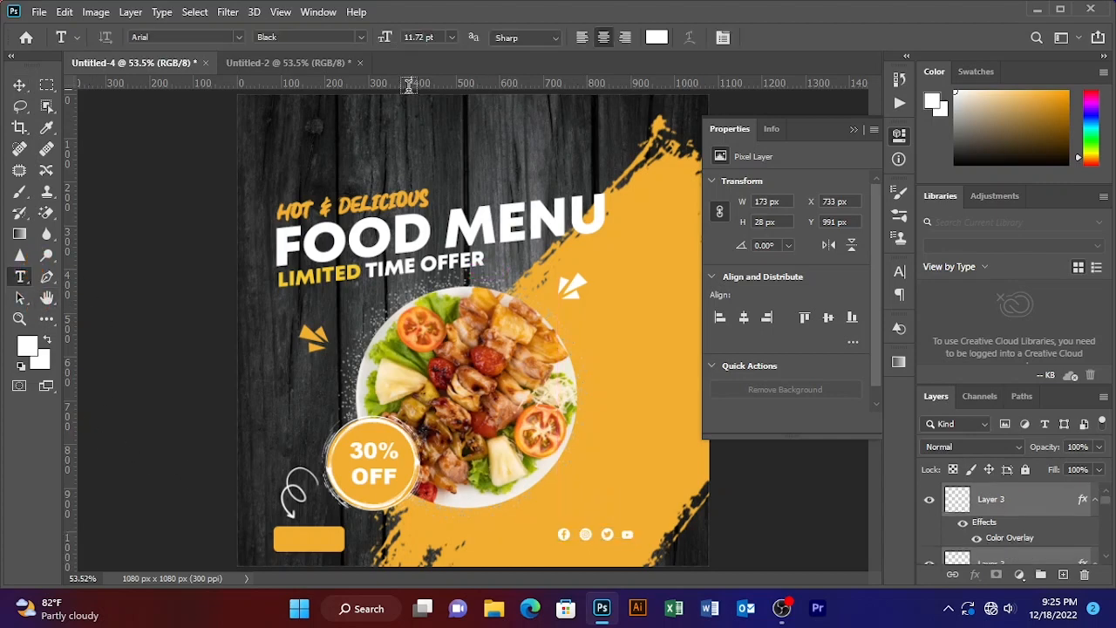
left_click(351, 147)
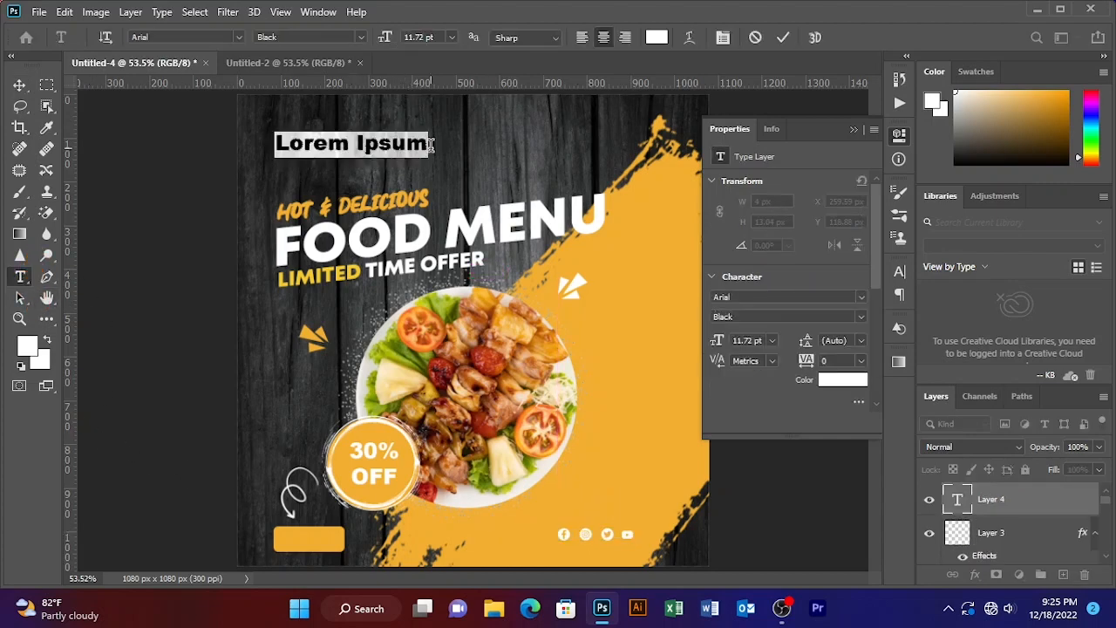
key("Caps_Lock")
type("yourw")
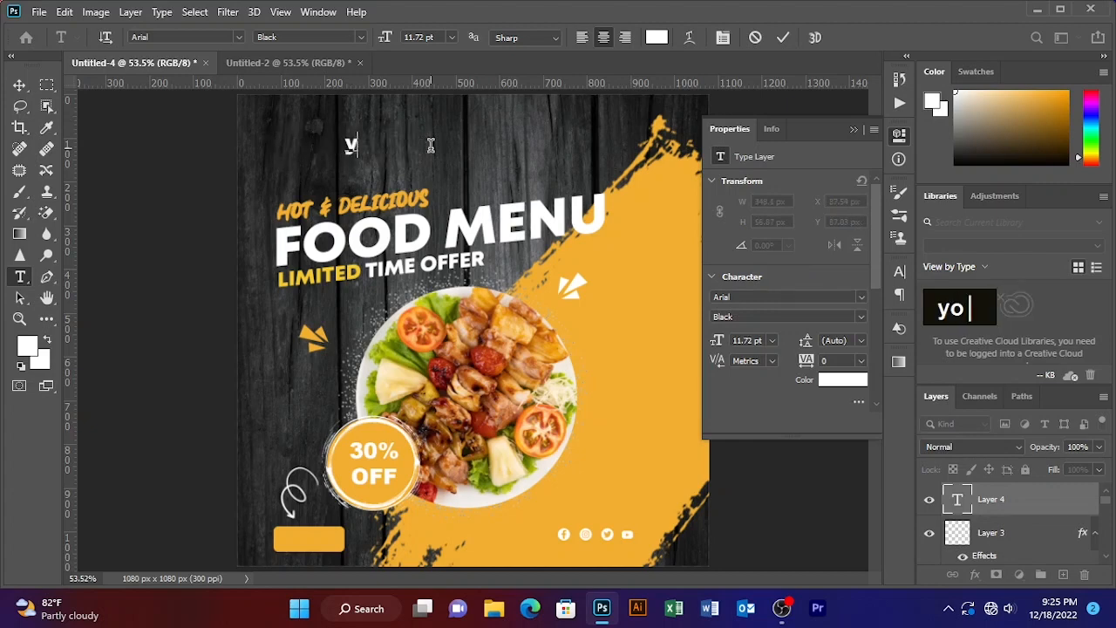
type("ebsite")
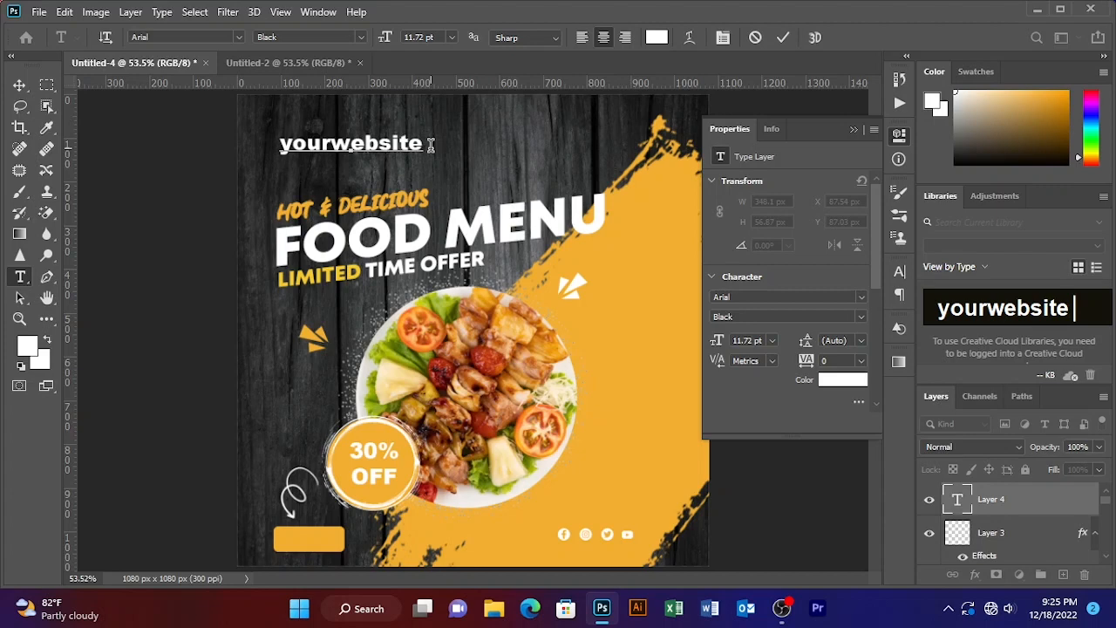
type(".com")
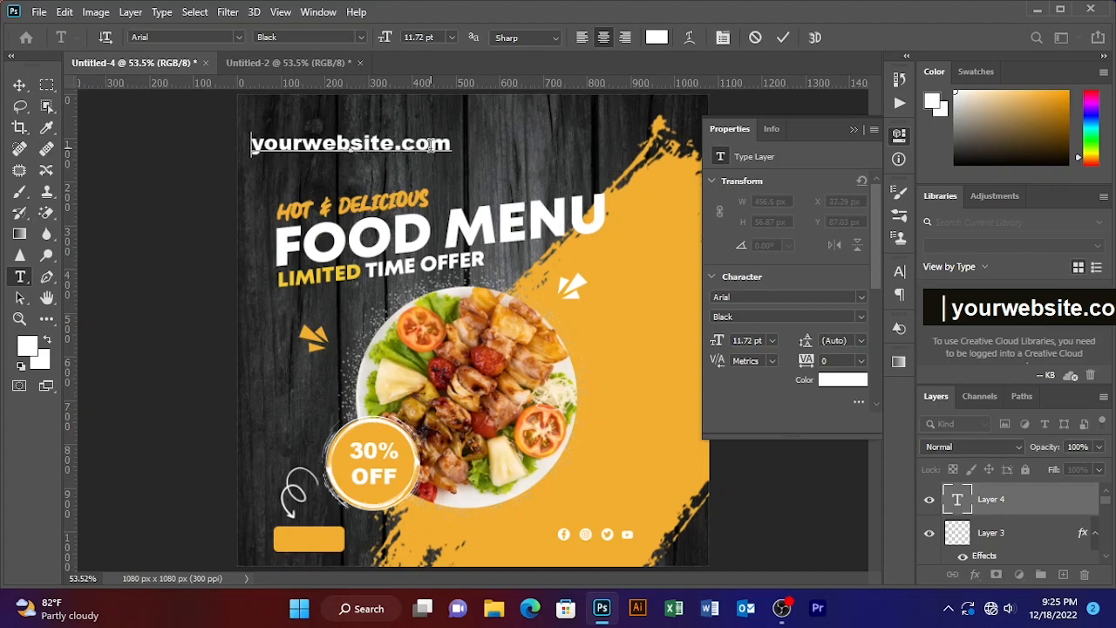
type("ww")
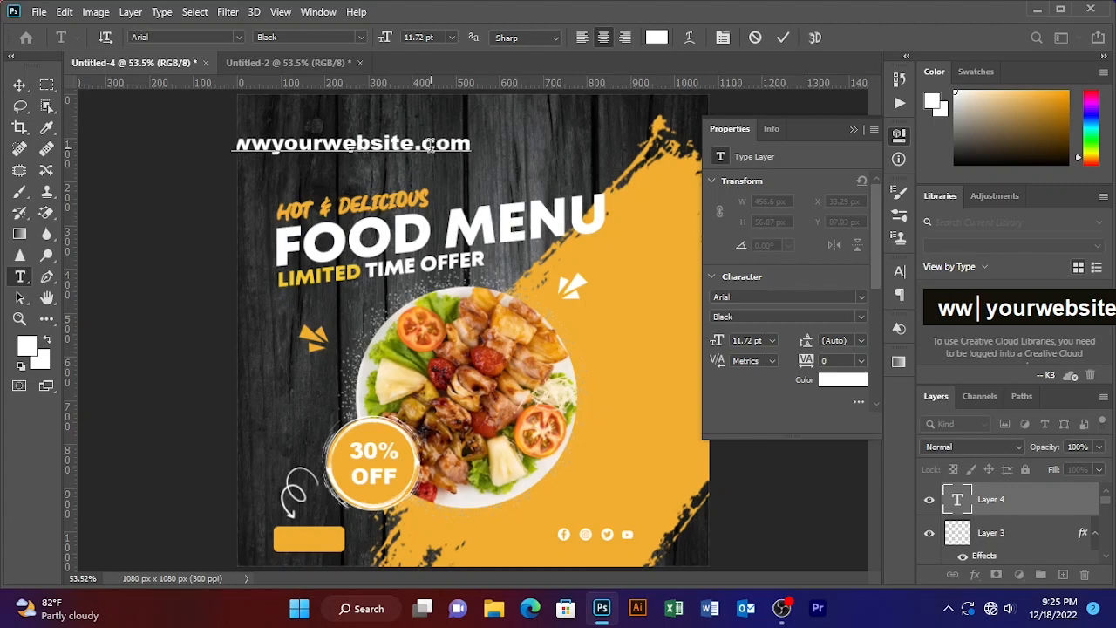
type("w.")
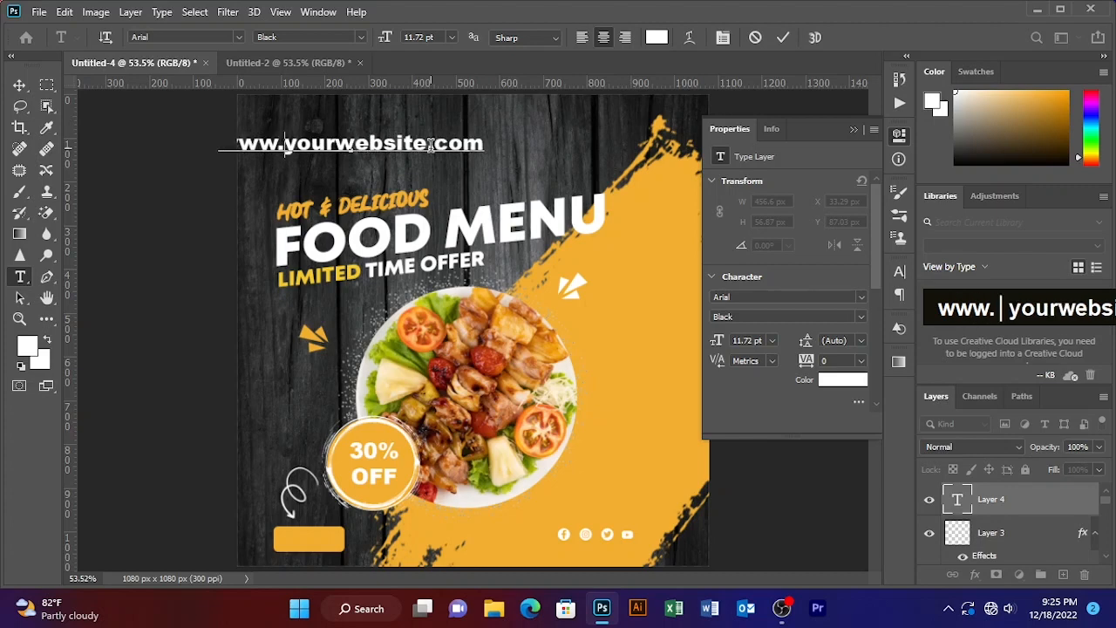
- Shrink the website text to 5.72 pt and place it under the social icons at the bottom right
left_click_drag(431, 170, 472, 174)
left_click_drag(520, 148, 244, 137)
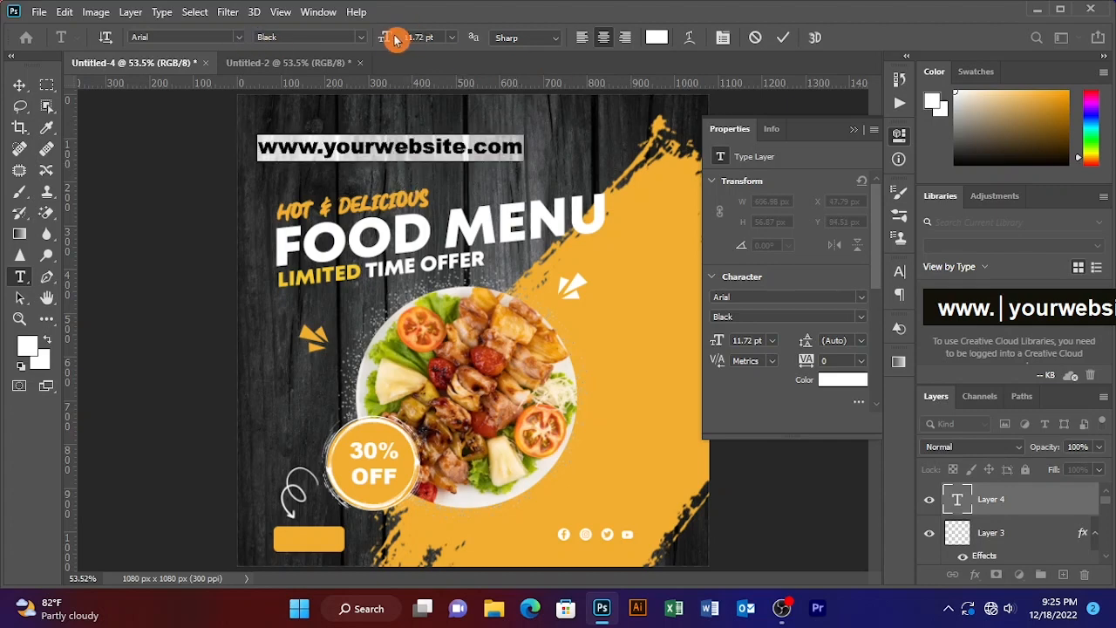
left_click_drag(387, 41, 383, 41)
left_click_drag(385, 173, 483, 554)
left_click_drag(549, 571, 569, 568)
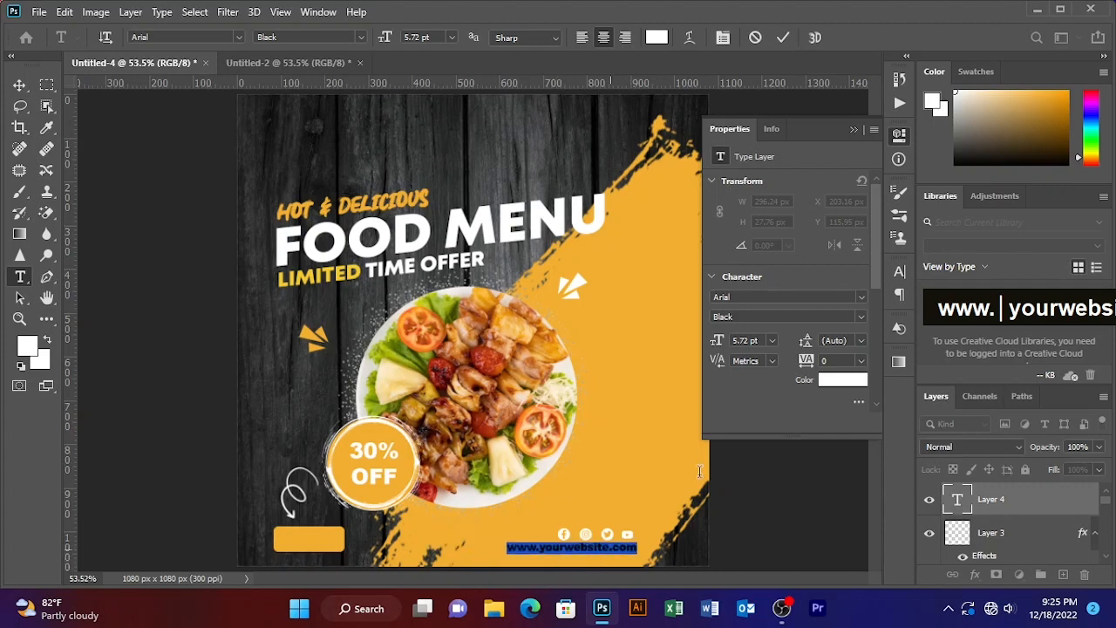
left_click(783, 37)
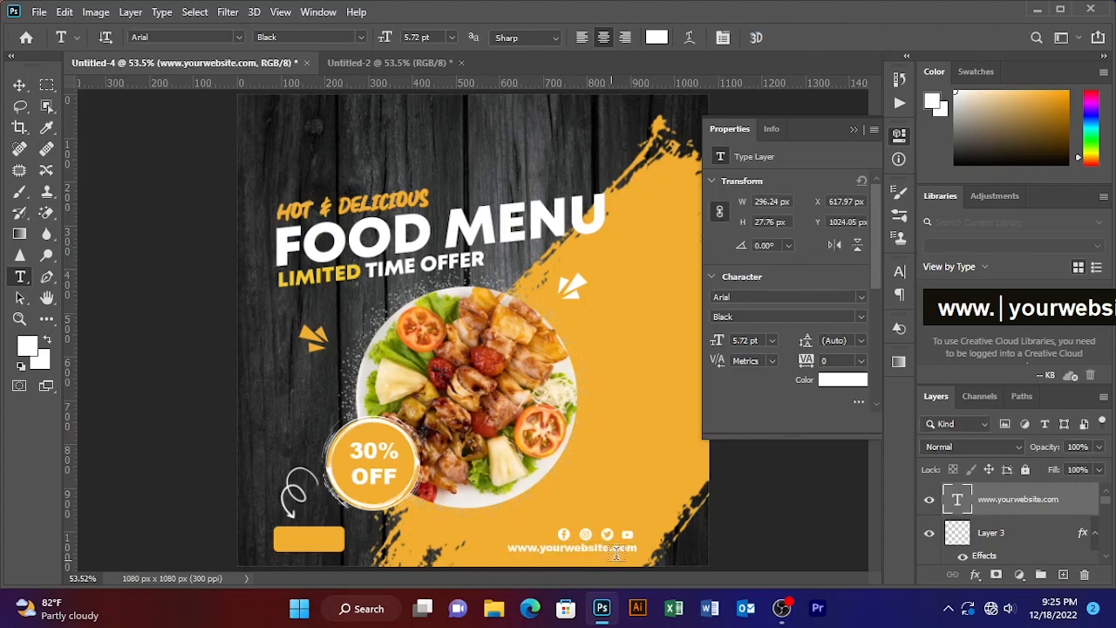
- Add a new text layer reading ORDER NOW near the top of the canvas
left_click(381, 141)
key("Caps_Lock")
type("ODERE")
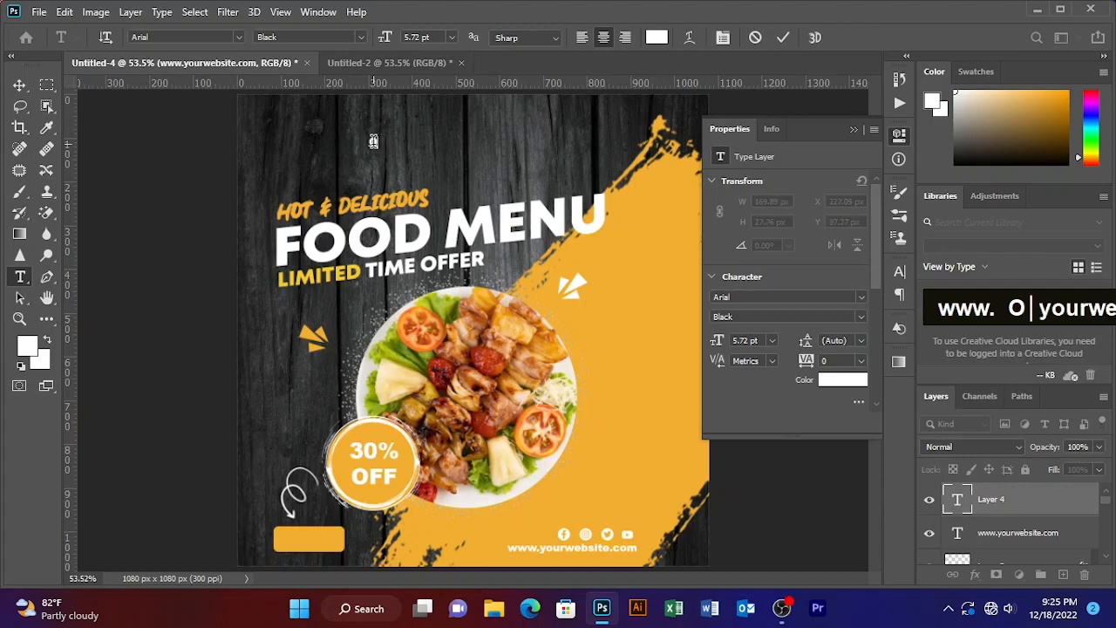
key("BackSpace")
key("BackSpace")
key("BackSpace")
key("BackSpace")
key("BackSpace")
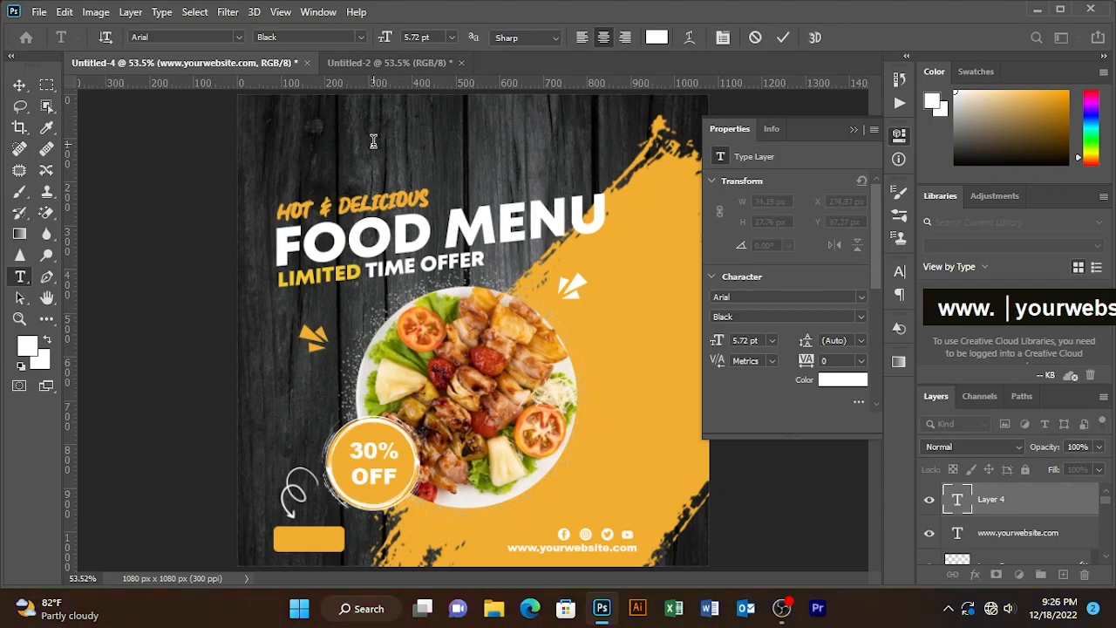
type("ODER")
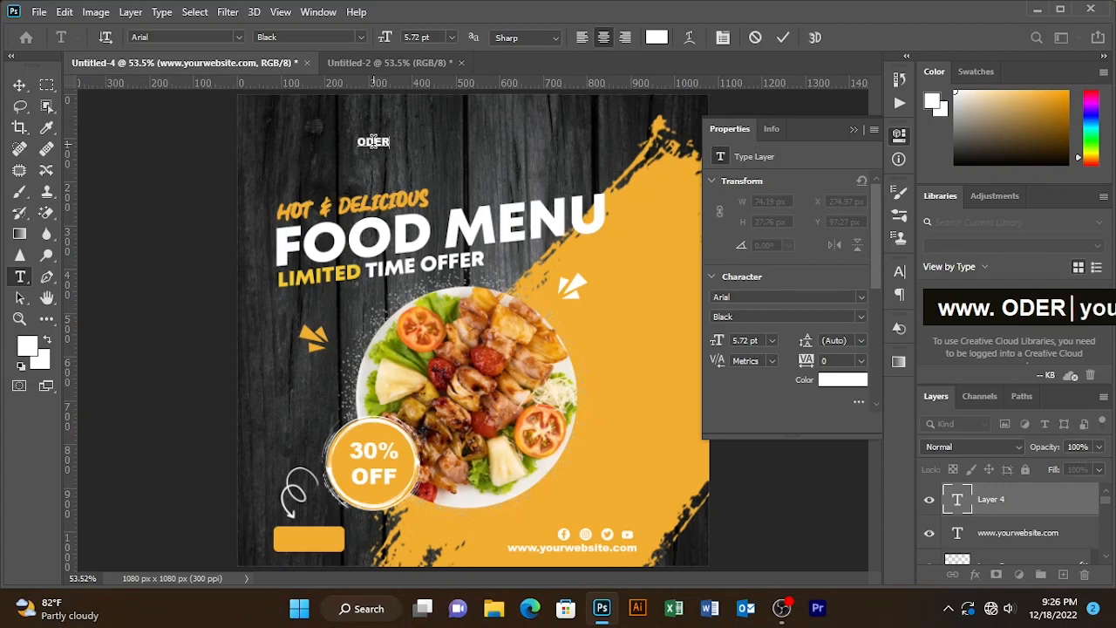
type(" NOW")
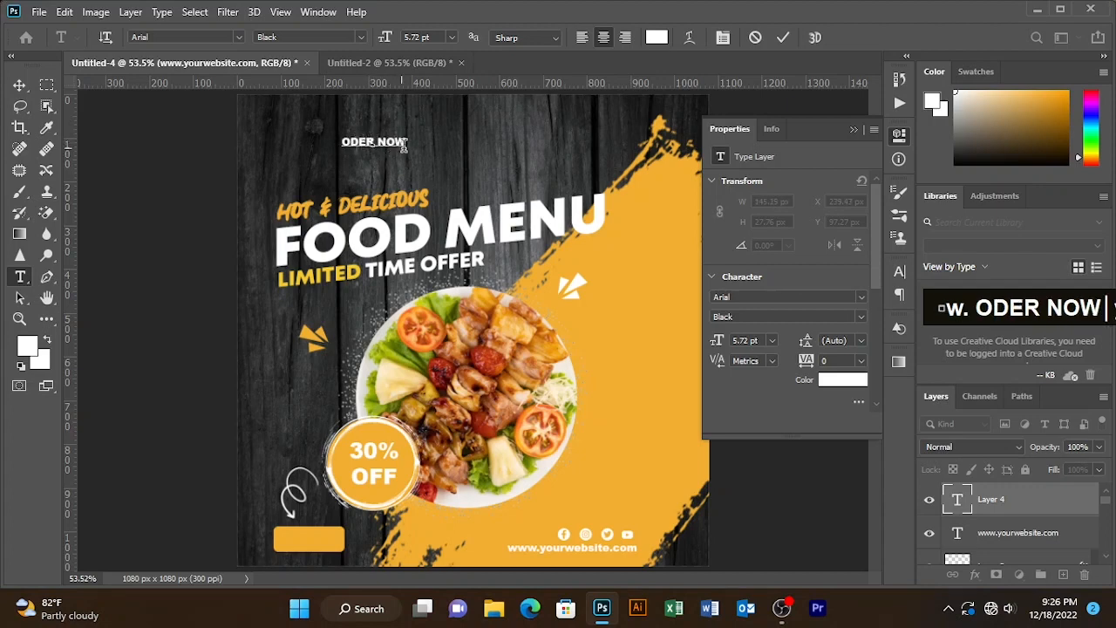
left_click(353, 142)
type("R")
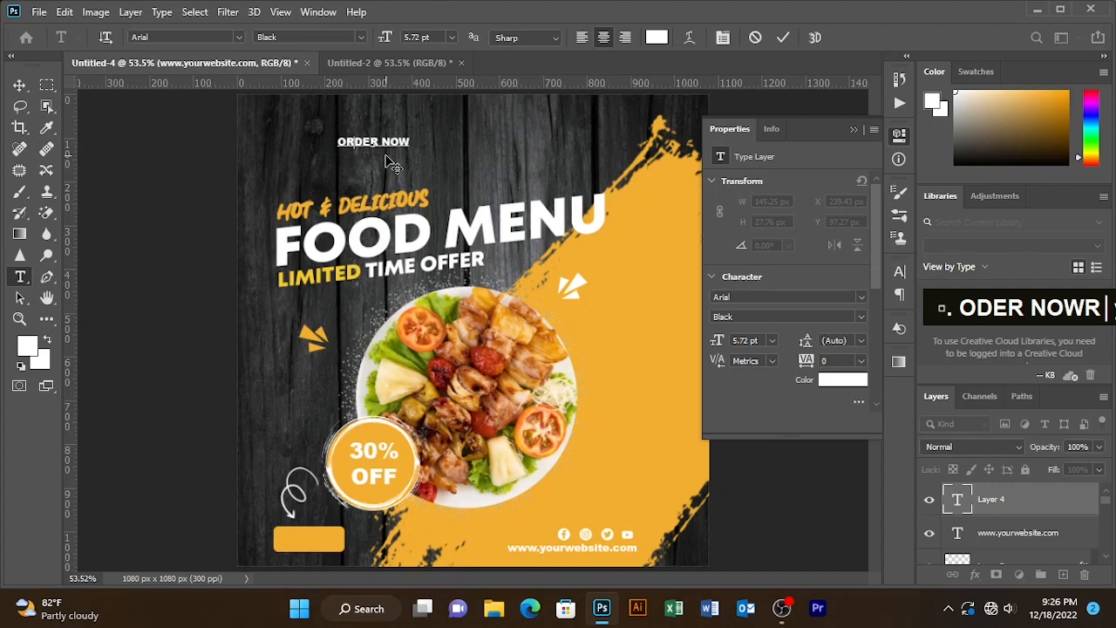
- Move the ORDER NOW text onto the orange button at the bottom left and commit it
left_click_drag(391, 160, 261, 538)
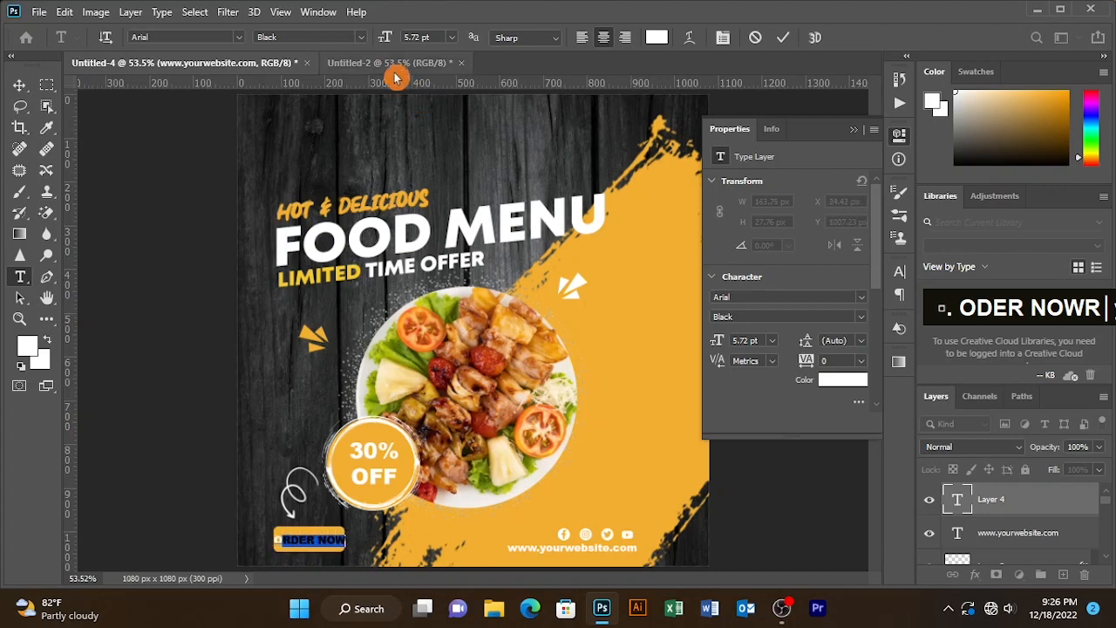
left_click_drag(387, 37, 387, 44)
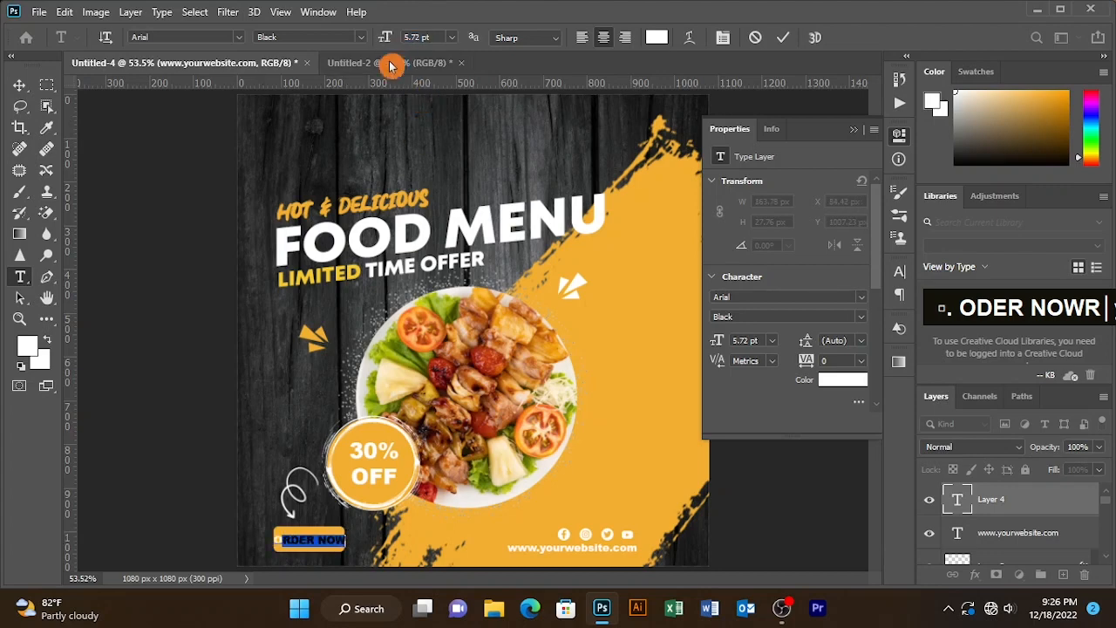
left_click(783, 37)
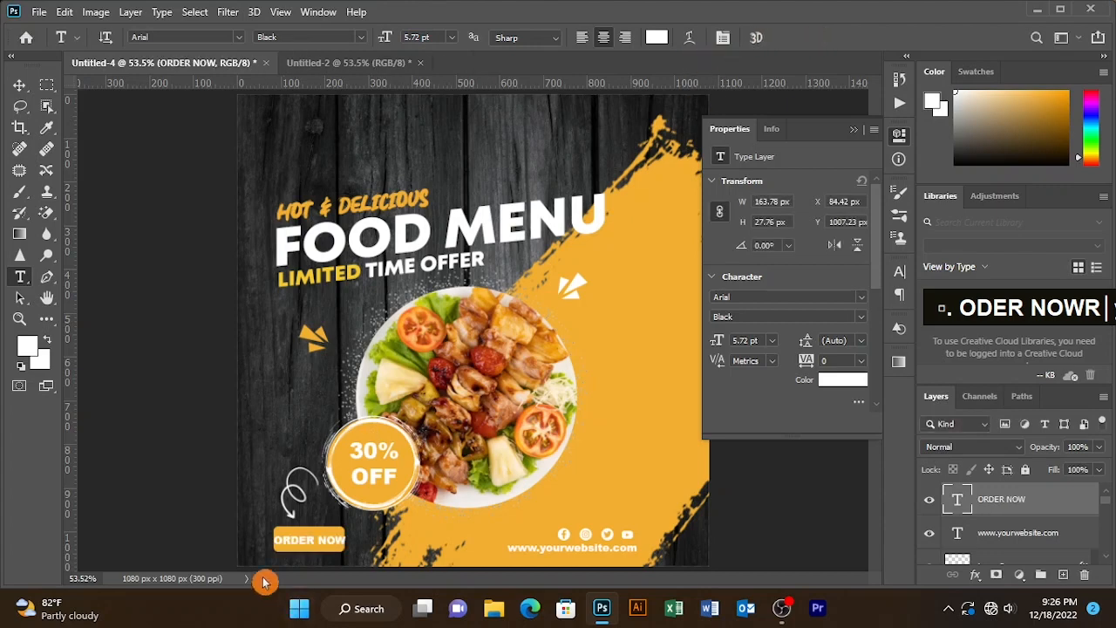
- Resize the orange button rectangle to about 180 x 44 px around the ORDER NOW text and nudge it up
key("v")
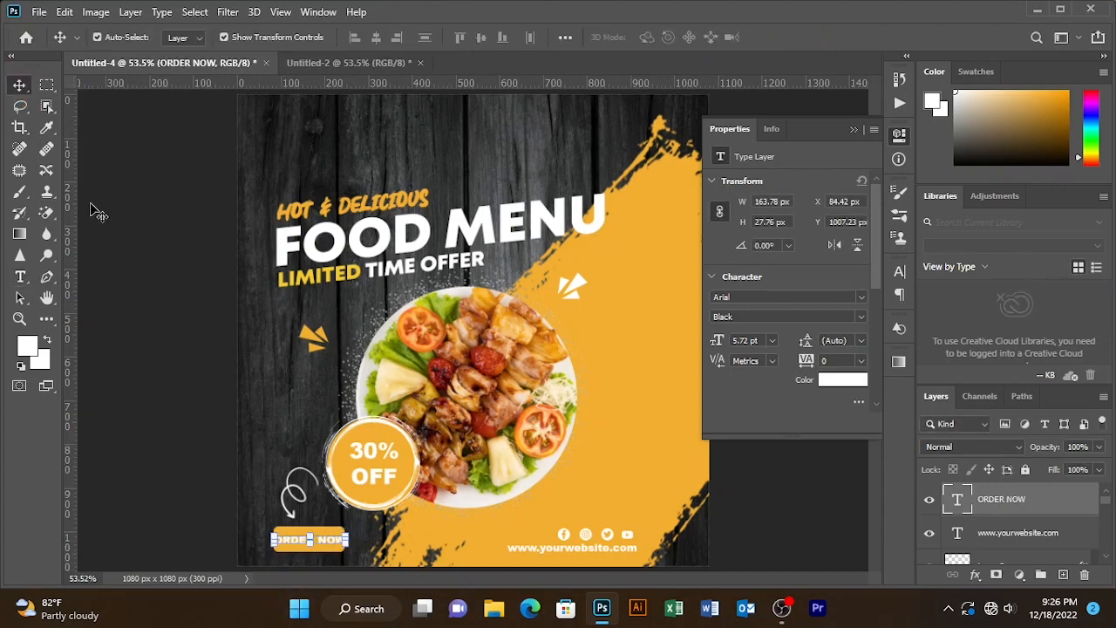
left_click(237, 524)
left_click(329, 540)
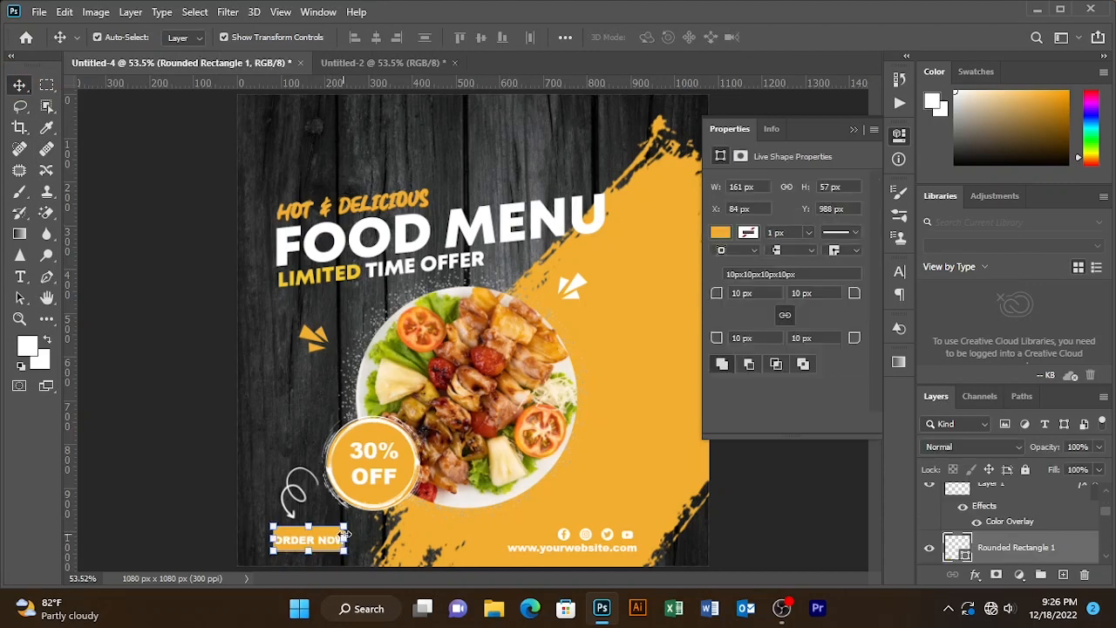
left_click_drag(346, 540, 310, 534)
left_click(342, 38)
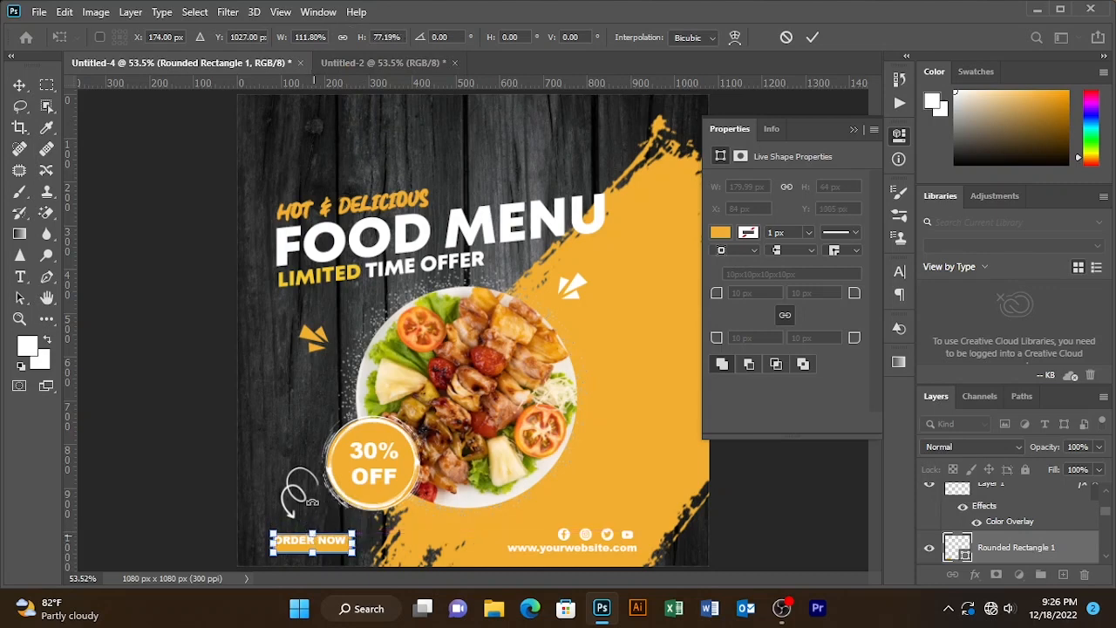
key("Up")
key("Up")
key("Up")
key("Up")
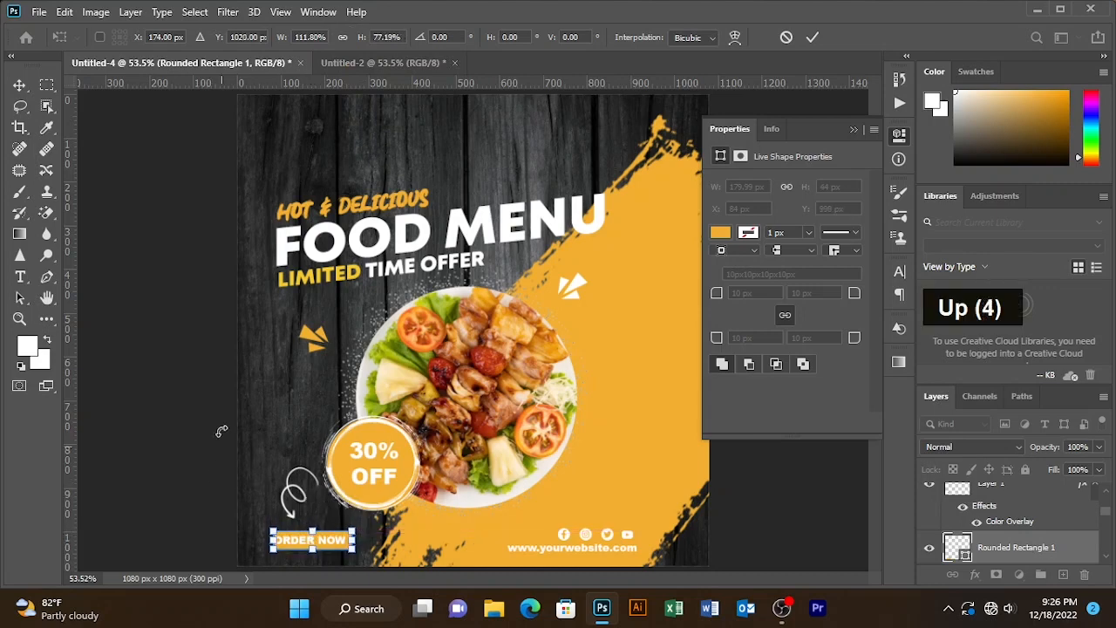
key("v")
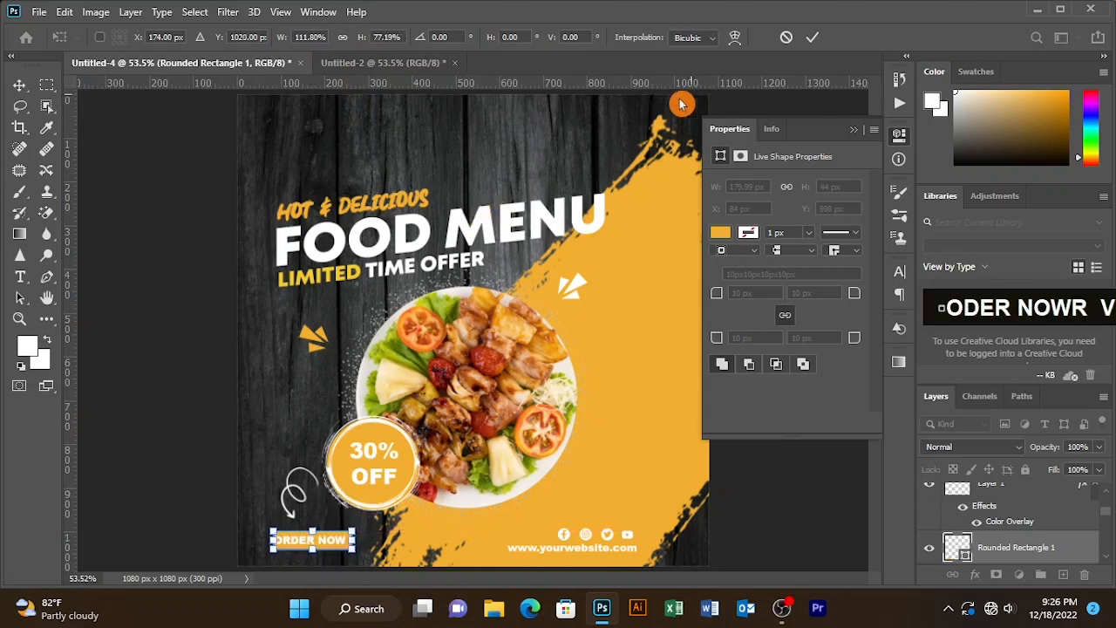
left_click(813, 38)
- Nudge the orange button rectangle a few pixels left to center it behind the text
left_click(425, 157)
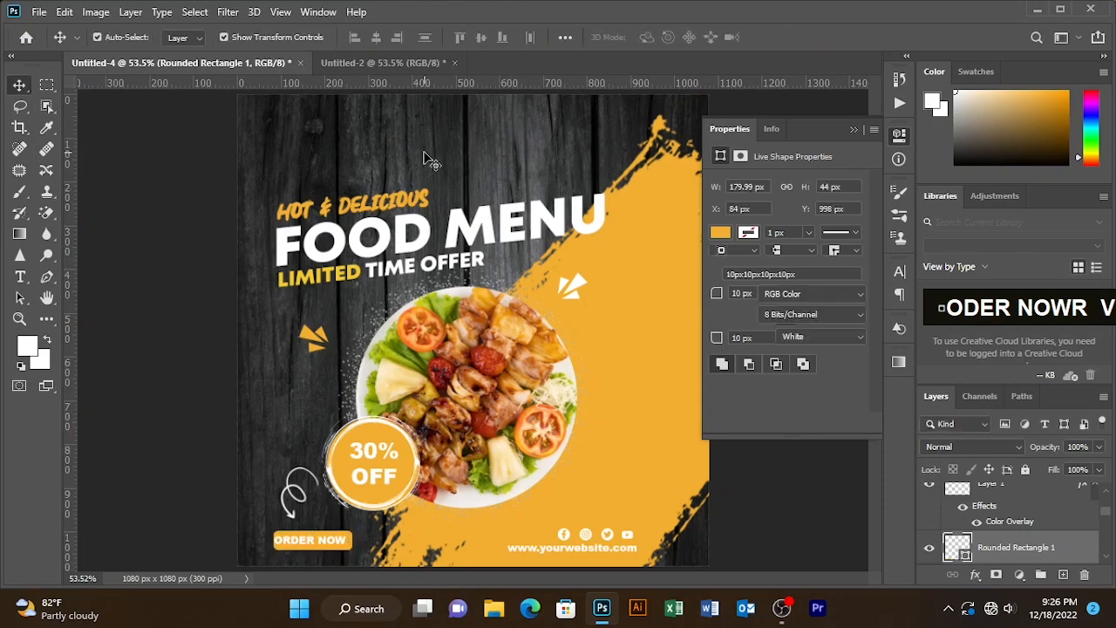
left_click(331, 552)
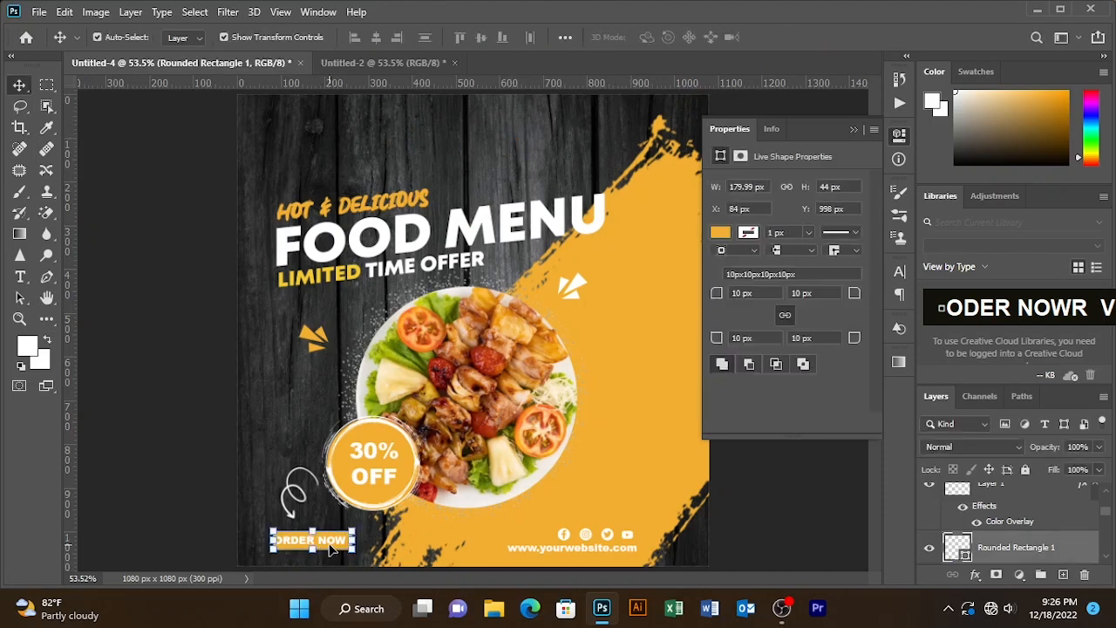
key("Left")
key("Left")
key("Left")
key("Left")
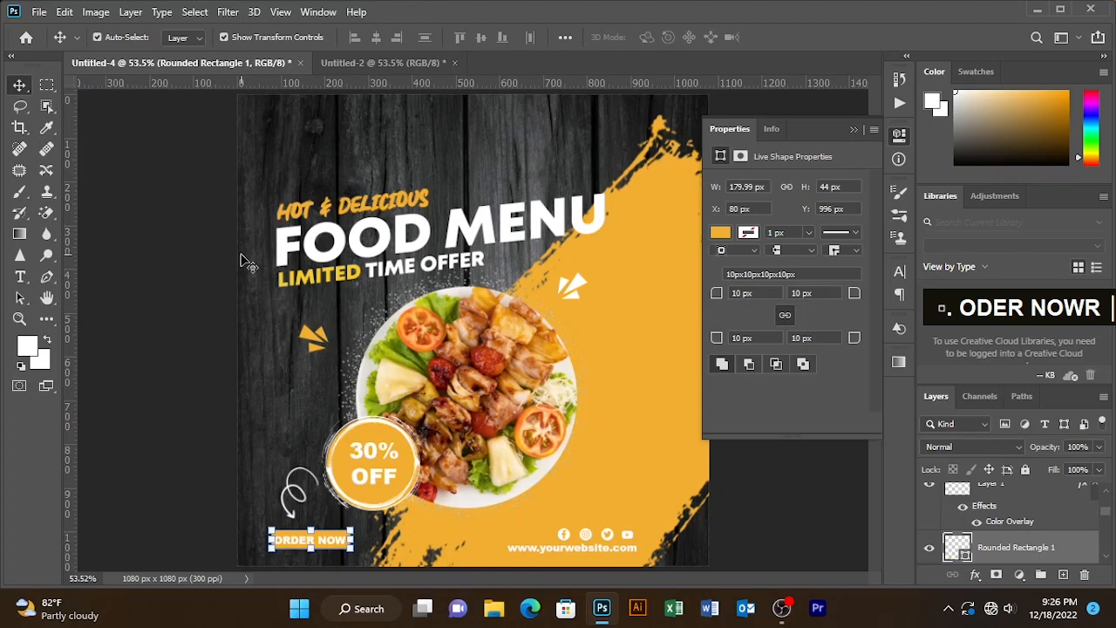
left_click(263, 377)
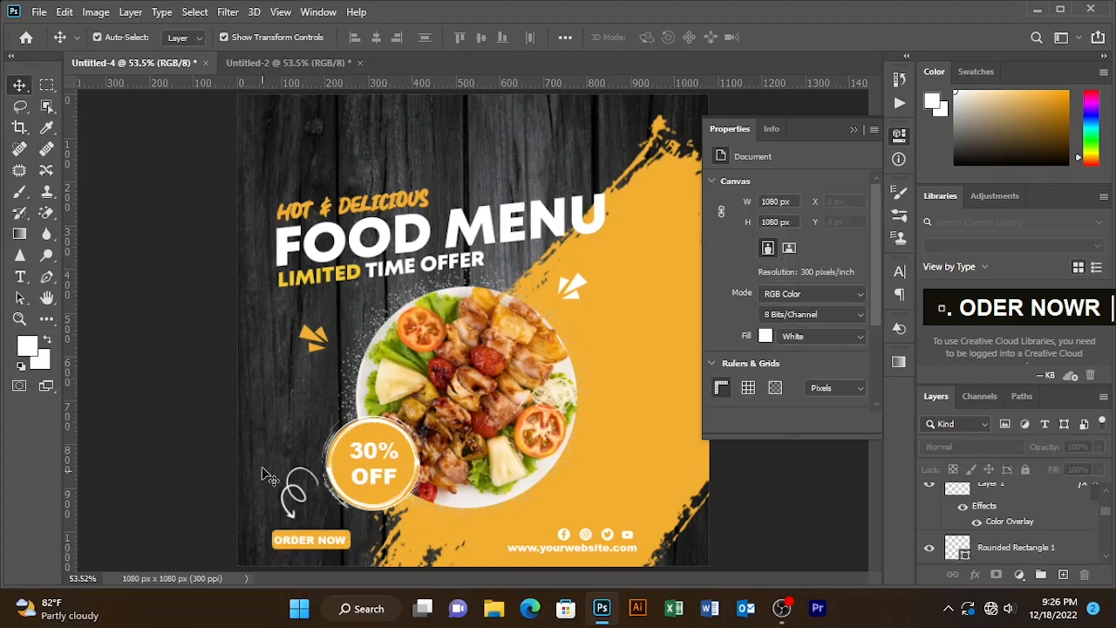
- Give the ellipse behind the food photo a white stroke of 15.6 px
left_click(504, 332)
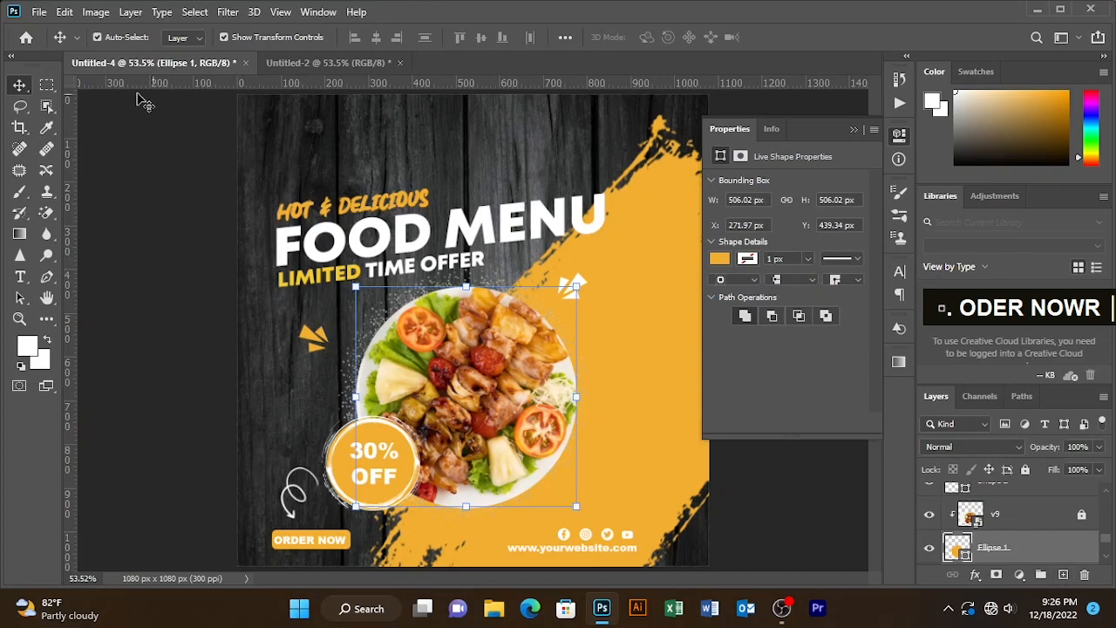
left_click(46, 318)
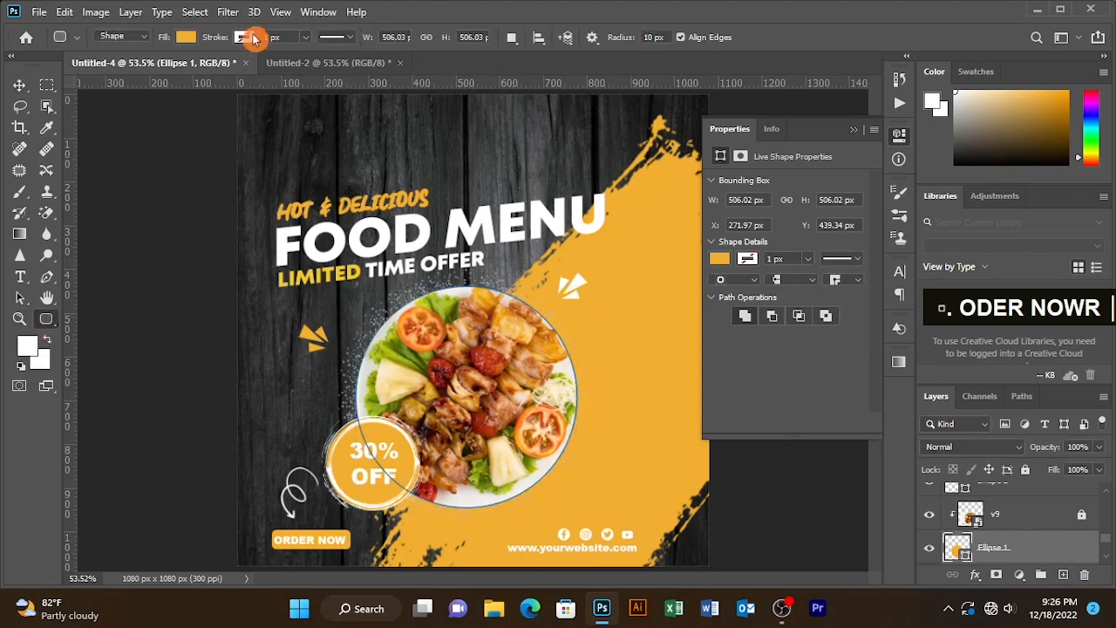
left_click(252, 37)
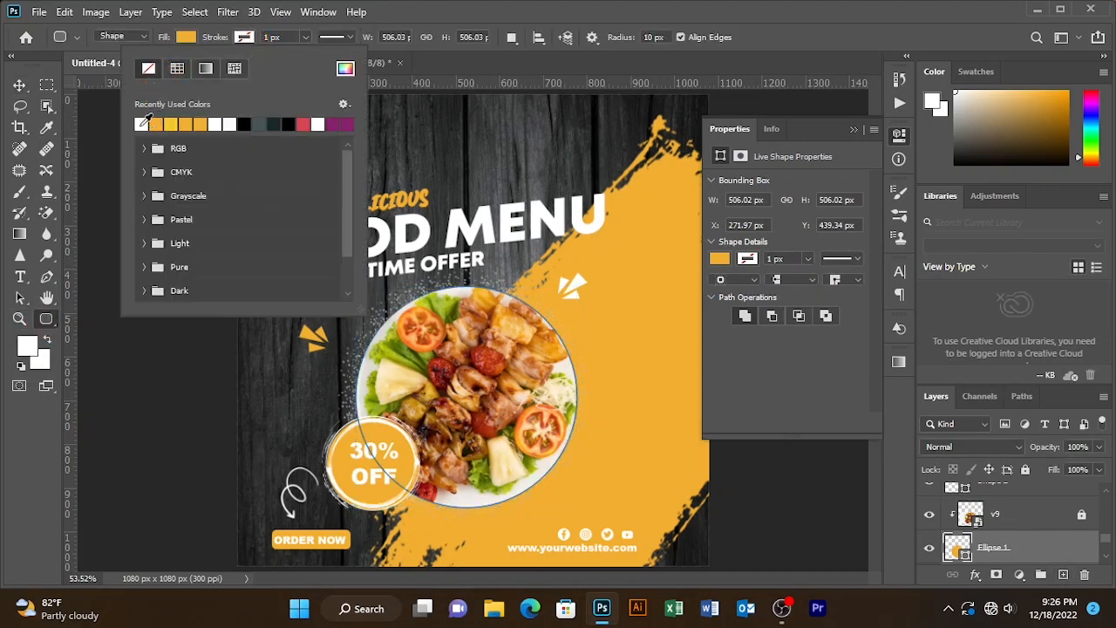
left_click(146, 119)
mouse_move(304, 37)
left_mouse_down()
mouse_move(302, 59)
mouse_move(317, 58)
left_mouse_up()
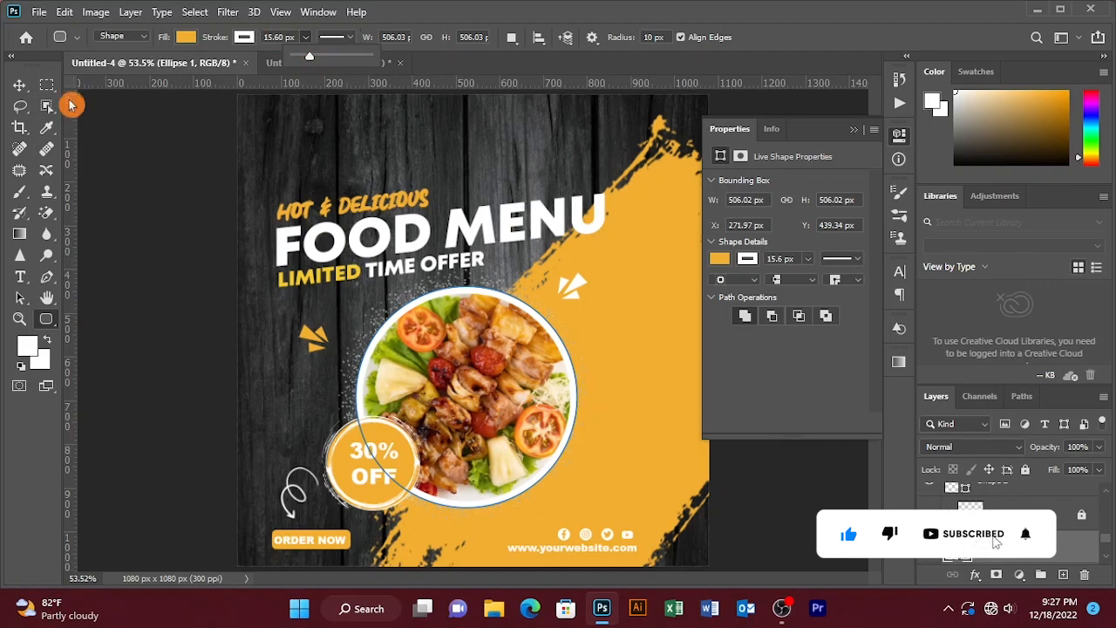
left_click(19, 84)
left_click(156, 154)
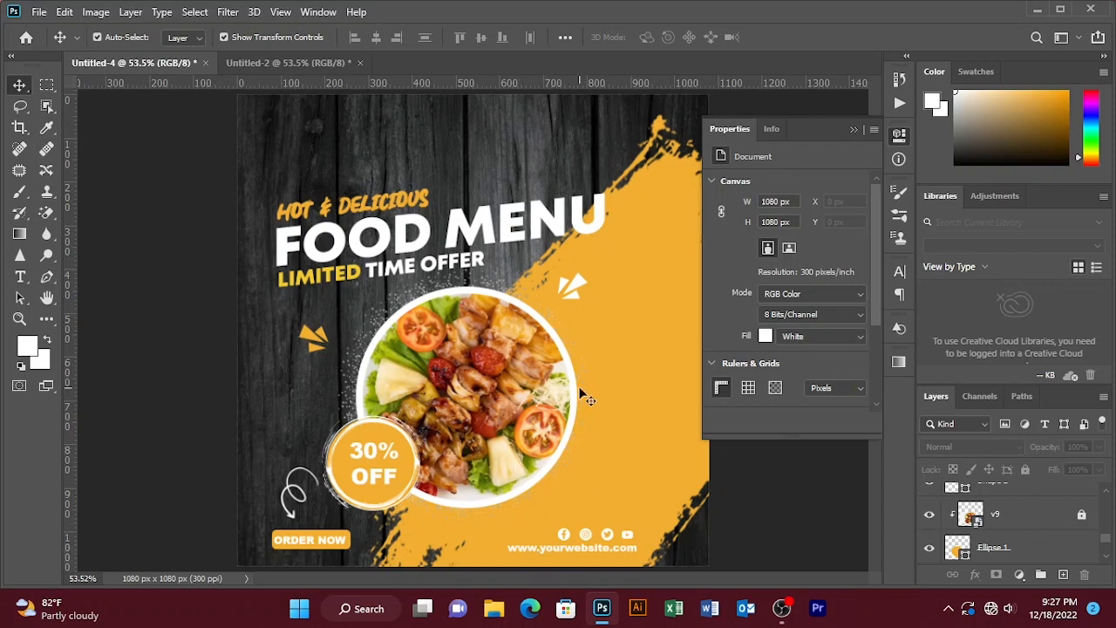
- Collapse the Properties panel and zoom out to review the whole design
left_click(855, 130)
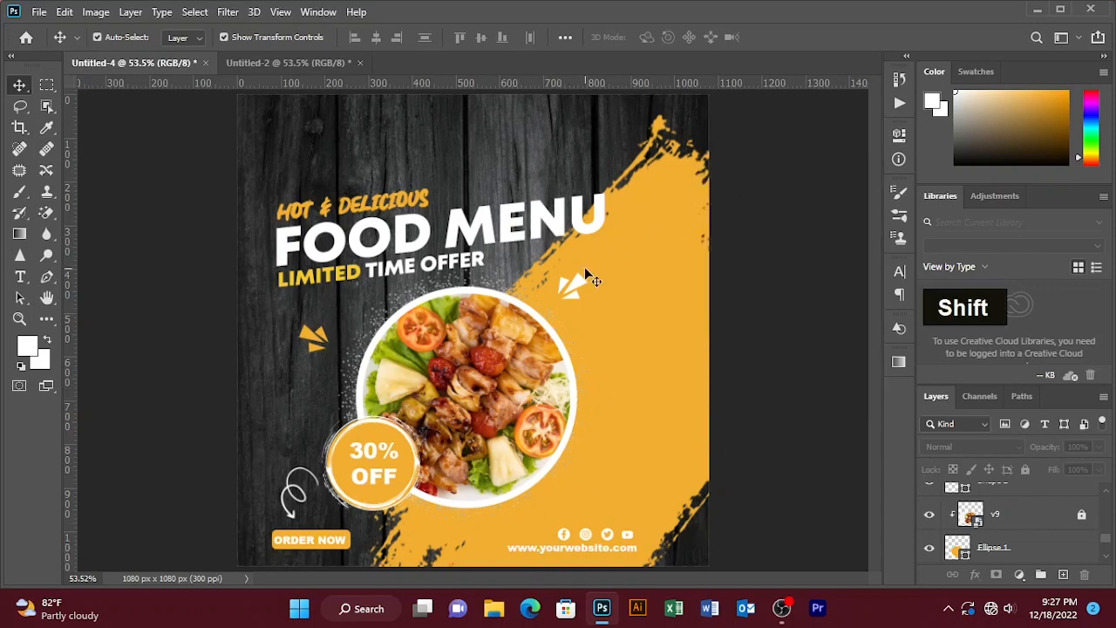
key("ctrl+minus")
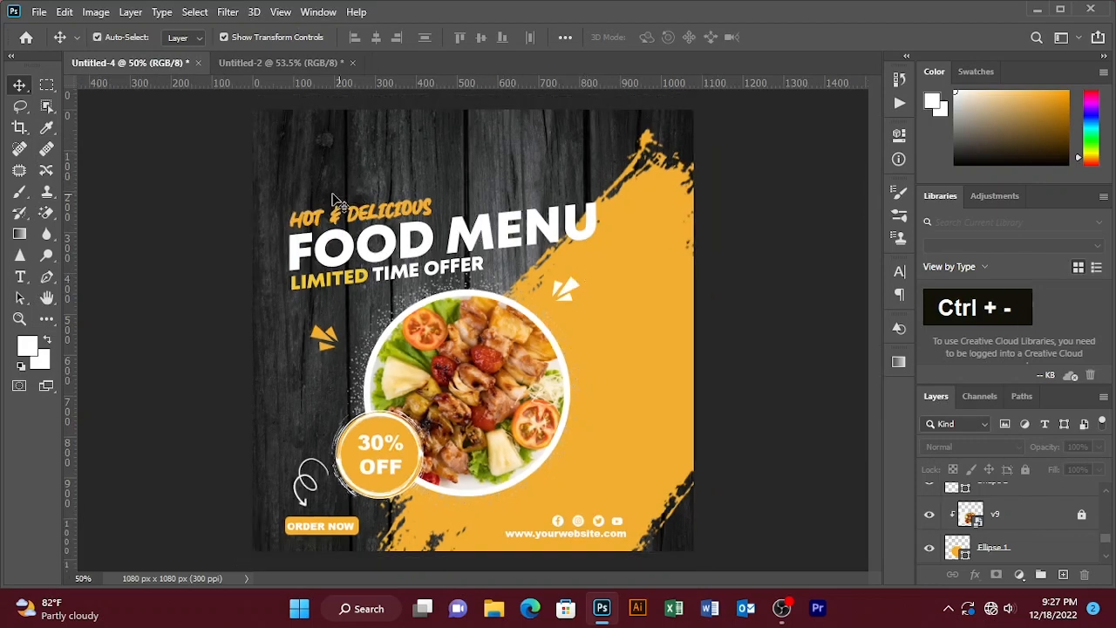
left_click_drag(261, 171, 439, 281)
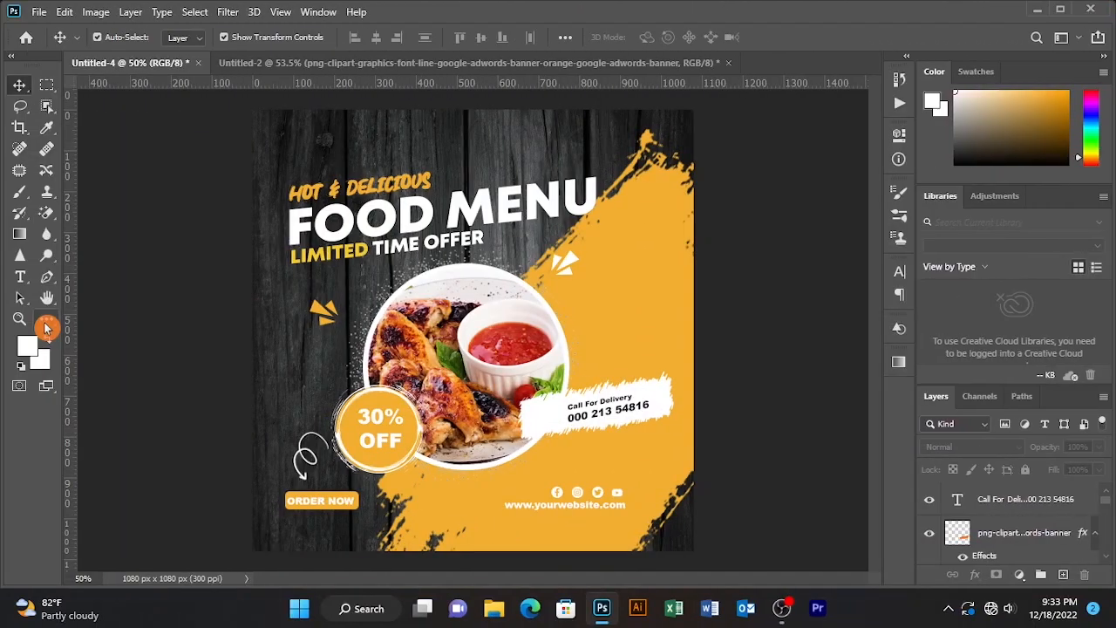
- Draw a white striped tile custom shape about 80 x 80 px at the top center of the canvas and nudge it up to the edge
left_click(46, 319)
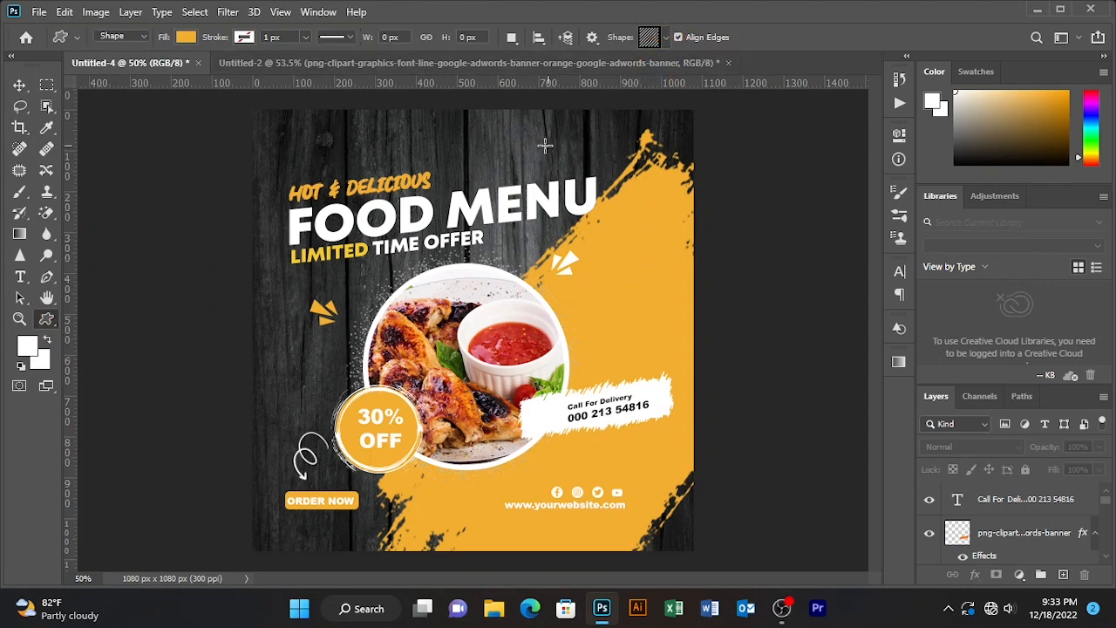
left_click(186, 37)
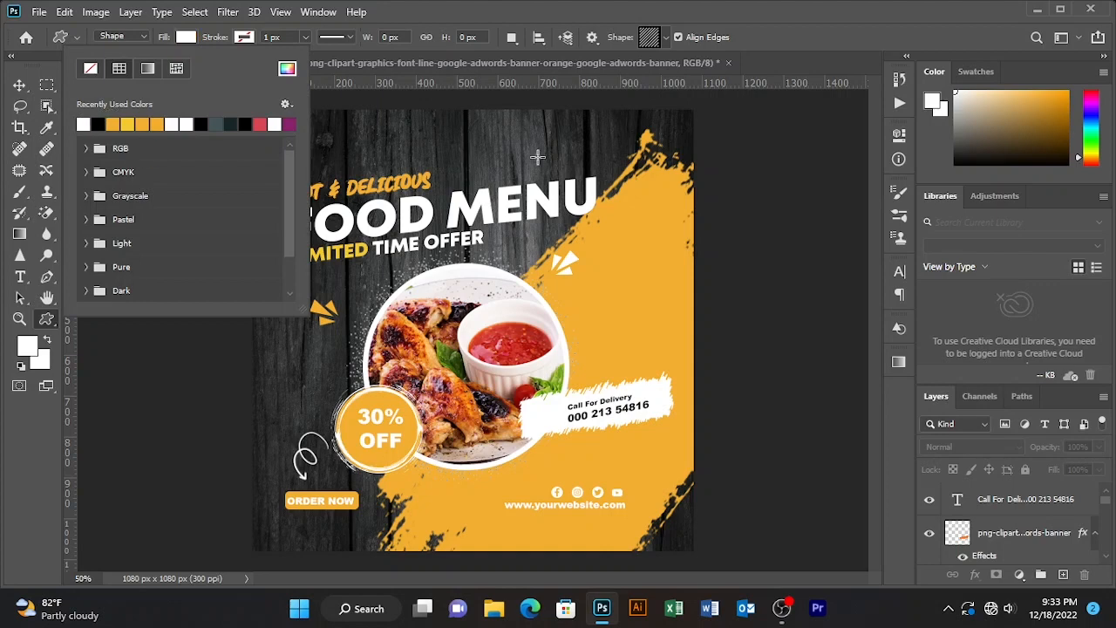
mouse_move(480, 125)
left_mouse_down()
mouse_move(521, 162)
mouse_move(490, 146)
left_mouse_up()
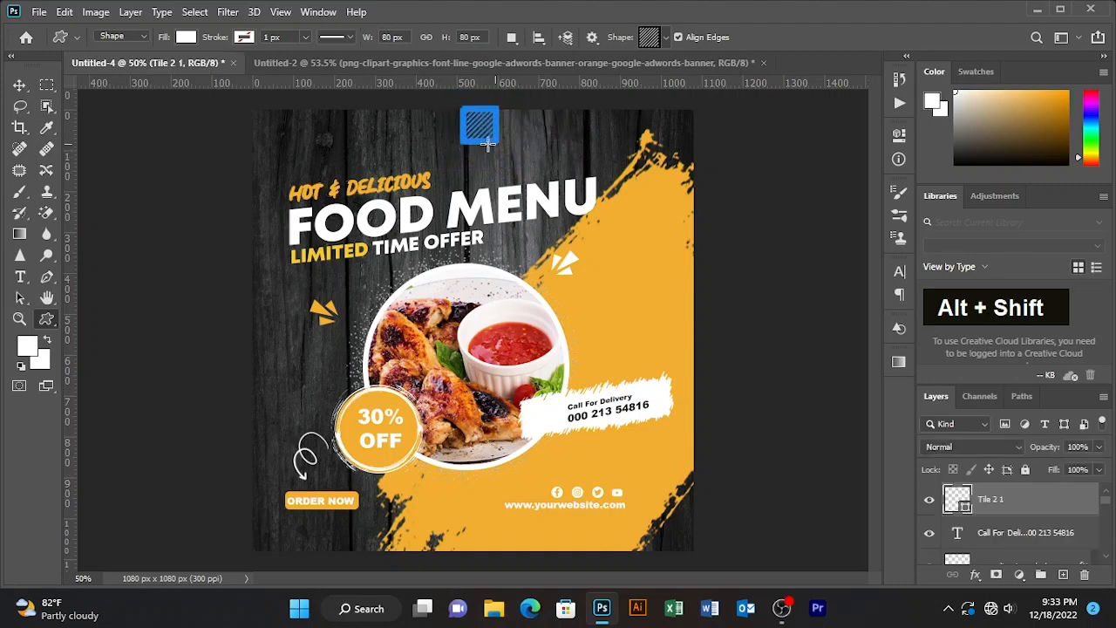
left_click(20, 84)
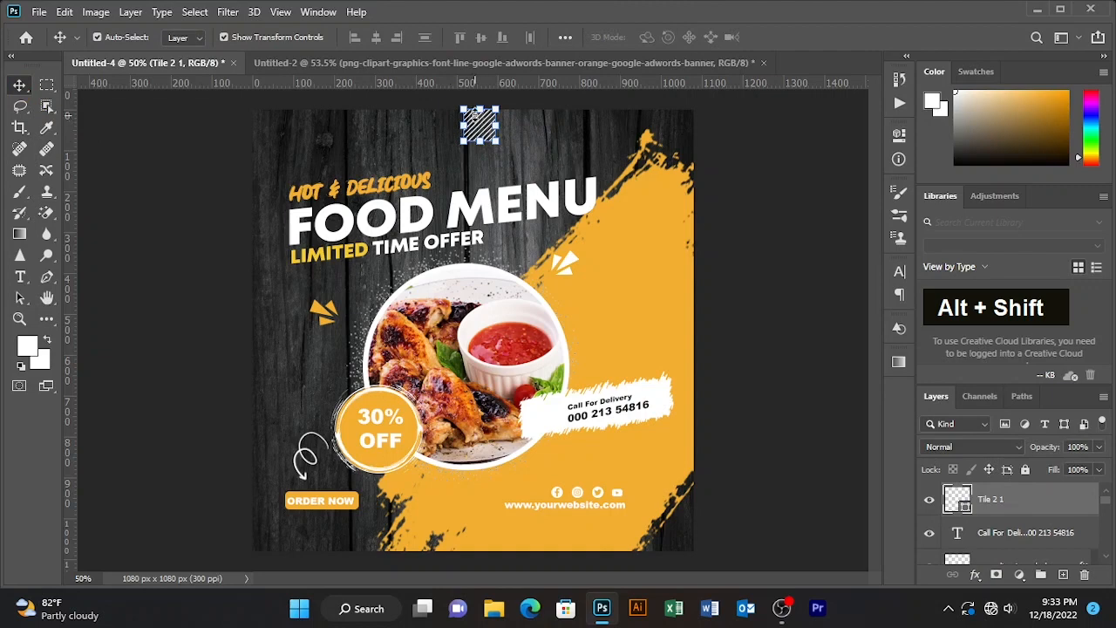
key("Up")
key("Up")
key("Up")
key("Up")
key("Up")
key("Up")
key("Up")
key("Up")
key("Up")
key("Up")
key("Up")
key("Up")
key("Up")
key("Up")
key("Up")
key("Up")
key("Up")
key("Up")
key("Up")
key("Up")
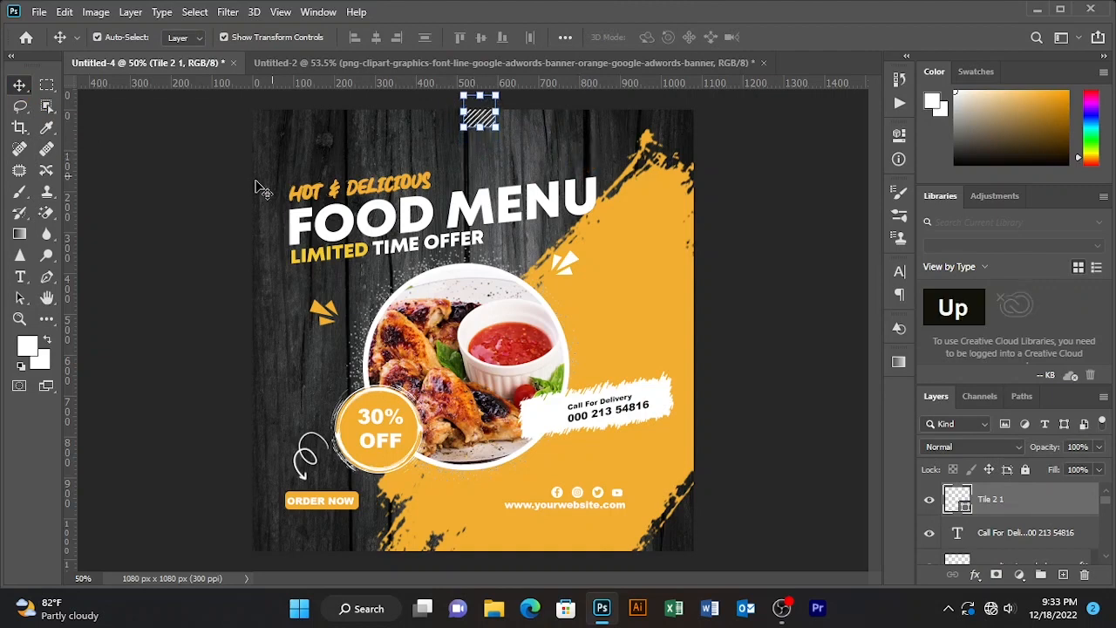
left_click(126, 176)
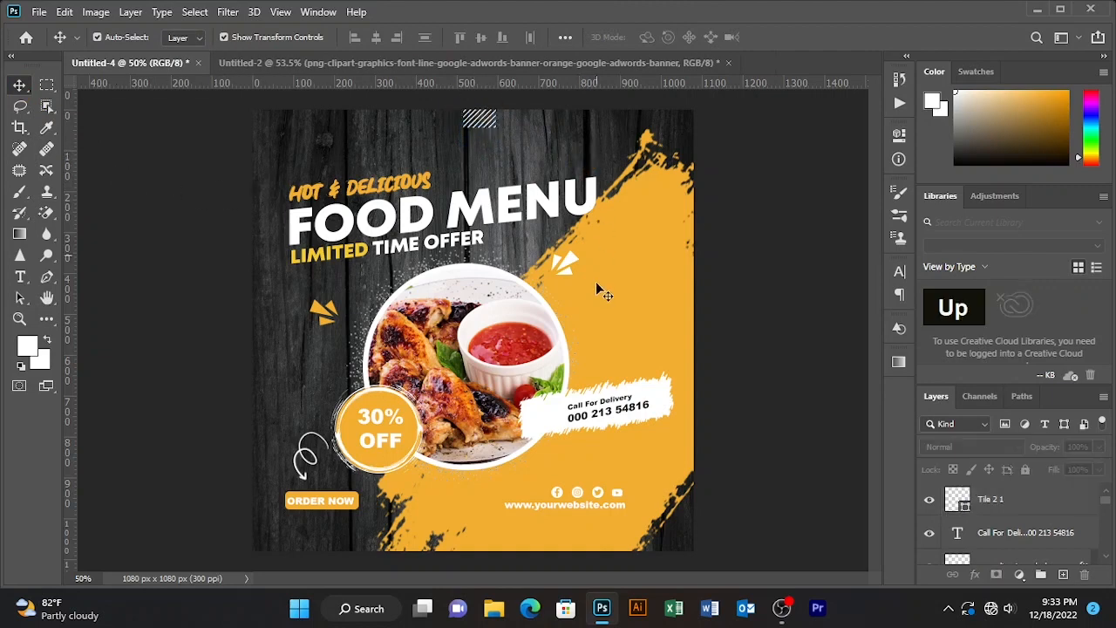
- Draw a phone custom shape about 76 x 76 px and give it the orange fill from the recent colors
left_click(48, 321)
right_click(48, 321)
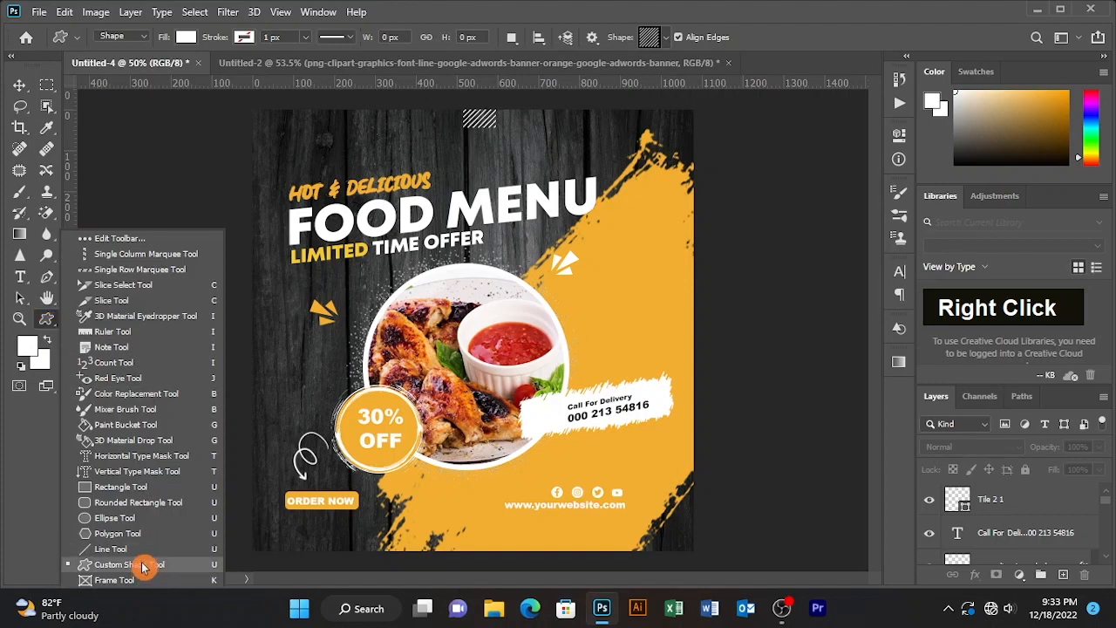
left_click(665, 37)
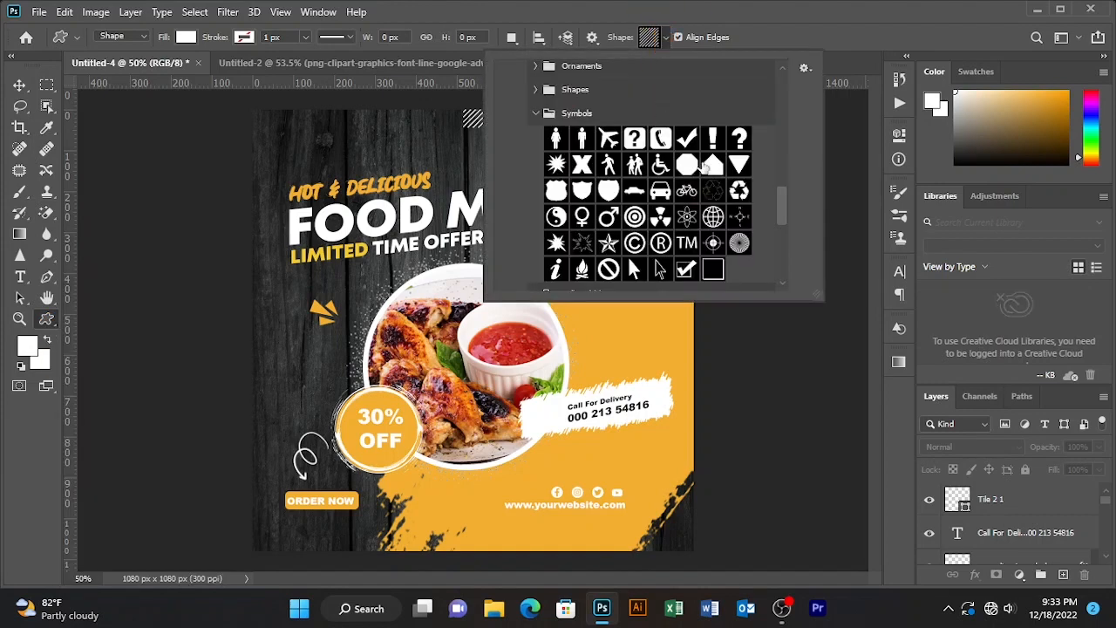
left_click(661, 140)
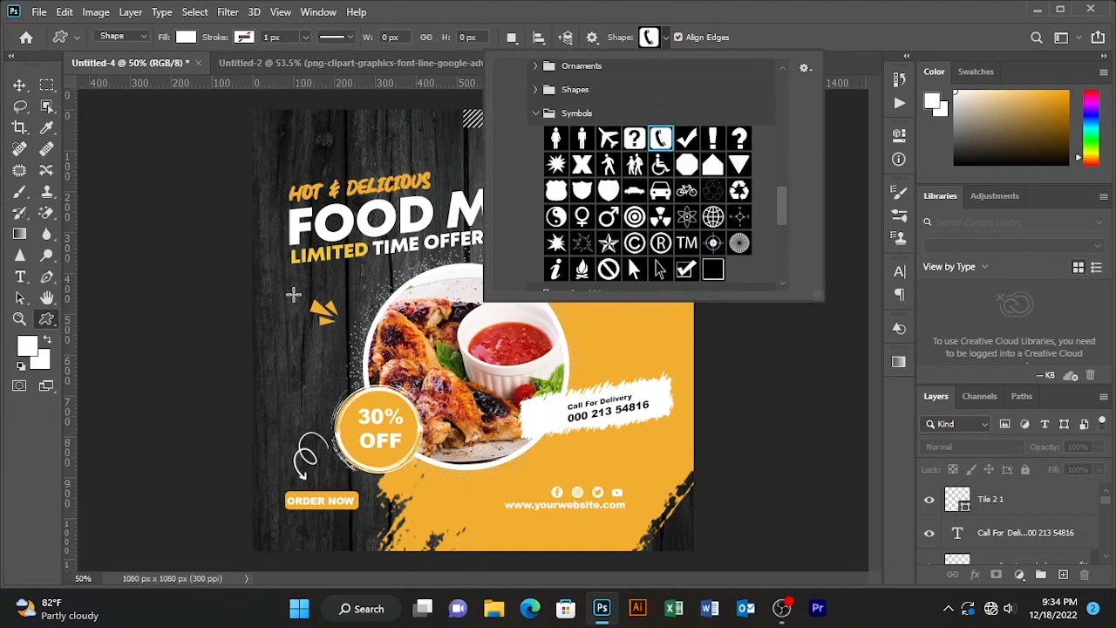
left_click(360, 149)
mouse_move(361, 148)
left_mouse_down()
mouse_move(383, 168)
mouse_move(375, 162)
left_mouse_up()
left_click(186, 37)
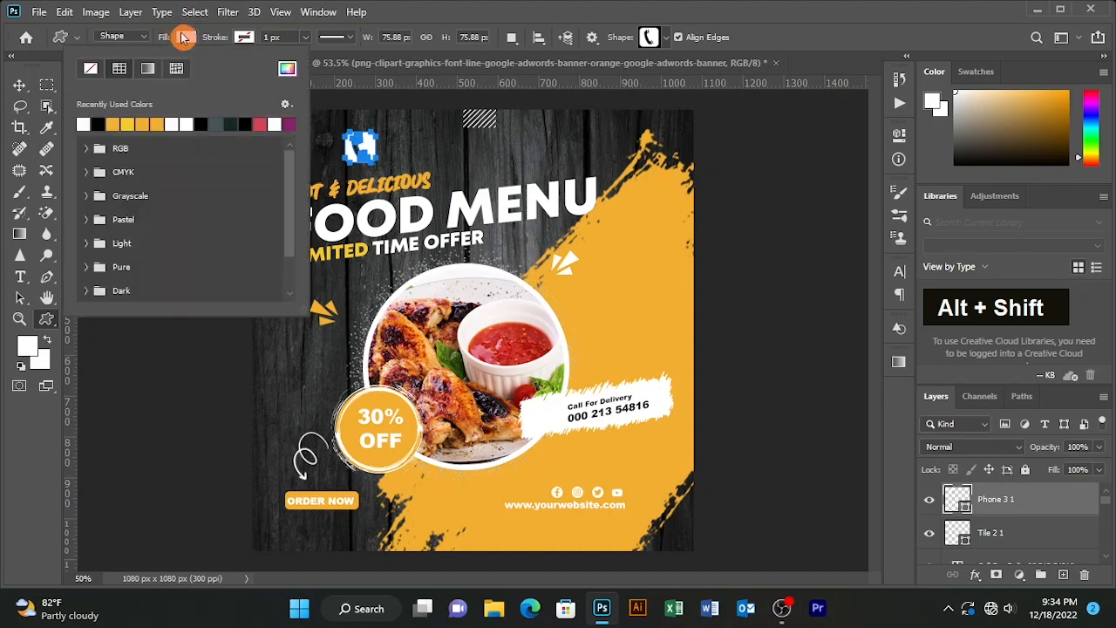
left_click(118, 123)
- Move the phone icon onto the white Call For Delivery banner and scale it down to 73%
left_click(19, 84)
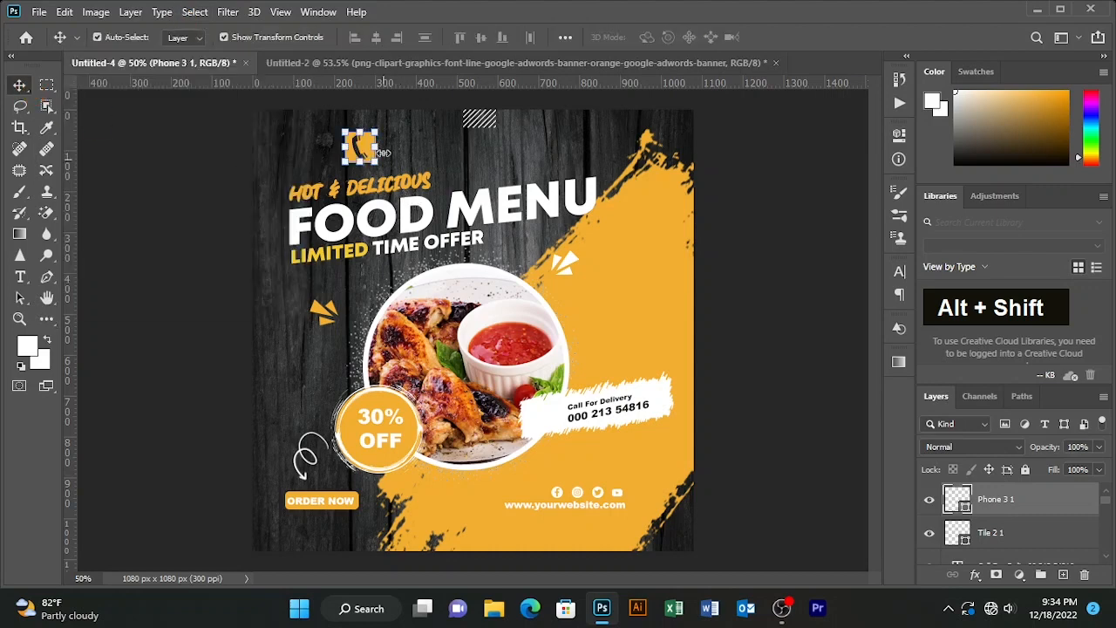
left_click_drag(371, 148, 553, 418)
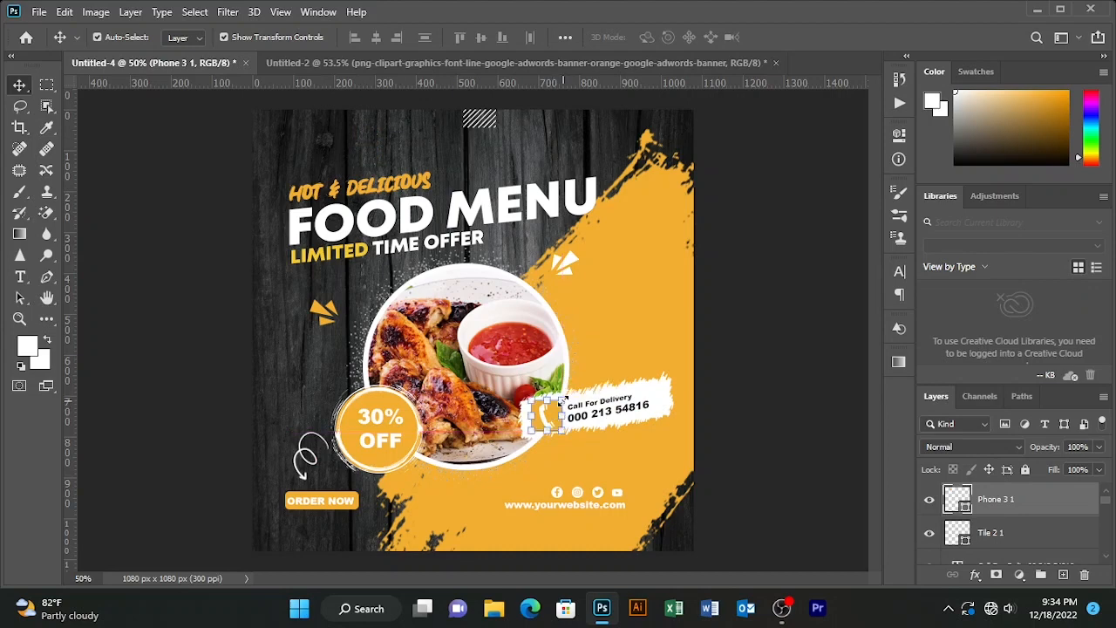
key("ctrl+t")
left_click_drag(363, 41, 339, 40)
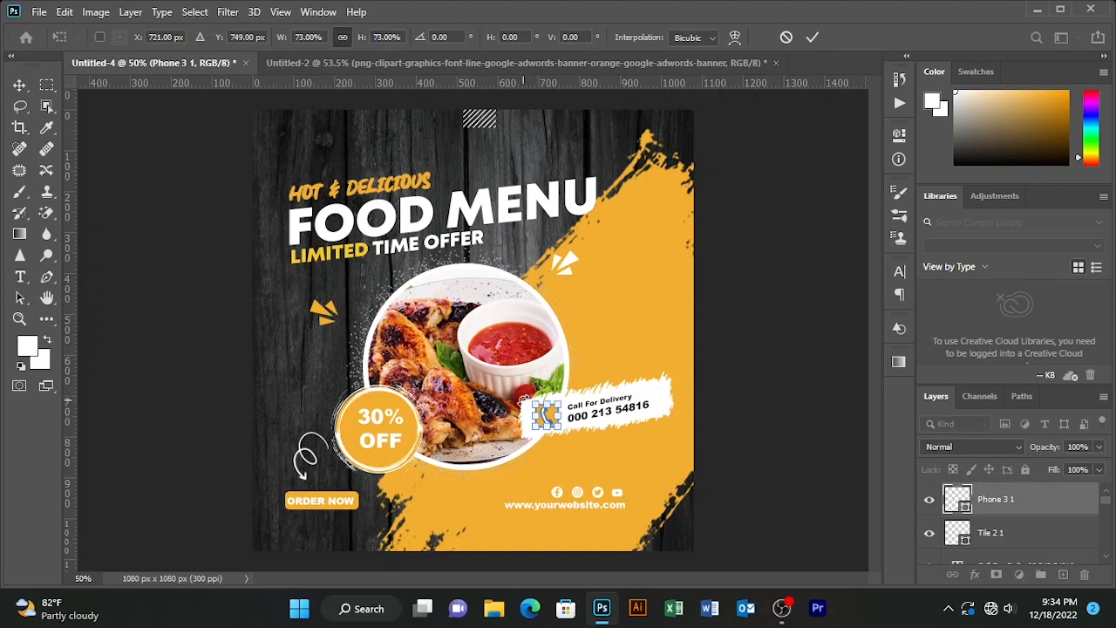
left_click_drag(521, 403, 518, 402)
left_click(812, 37)
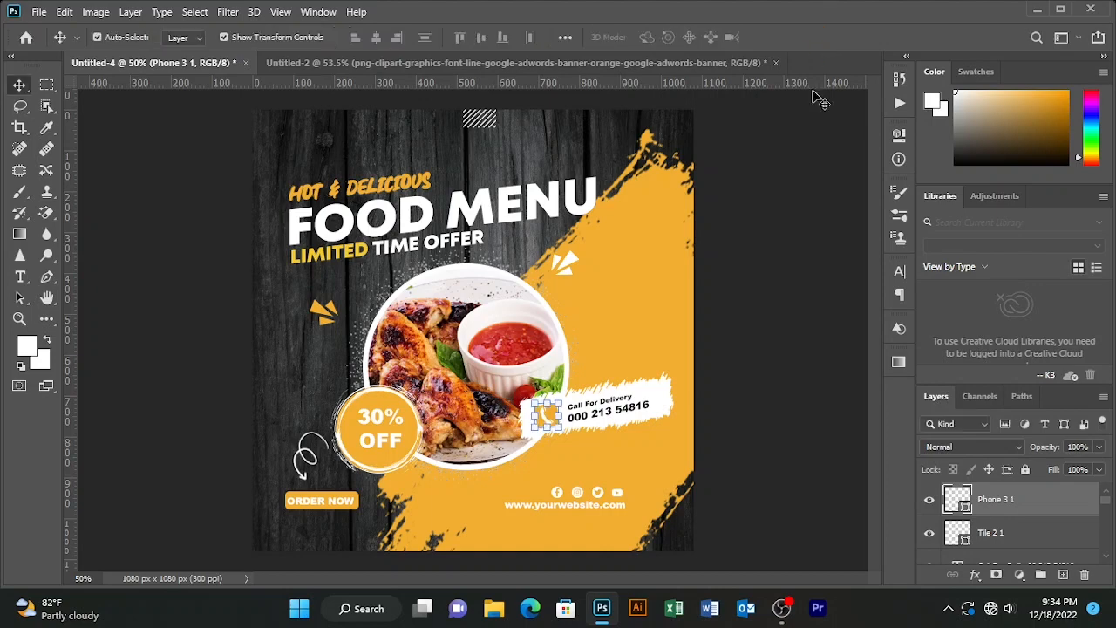
- Nudge the Call For Delivery text and the phone icon together until they sit centered on the white banner
left_click(597, 416)
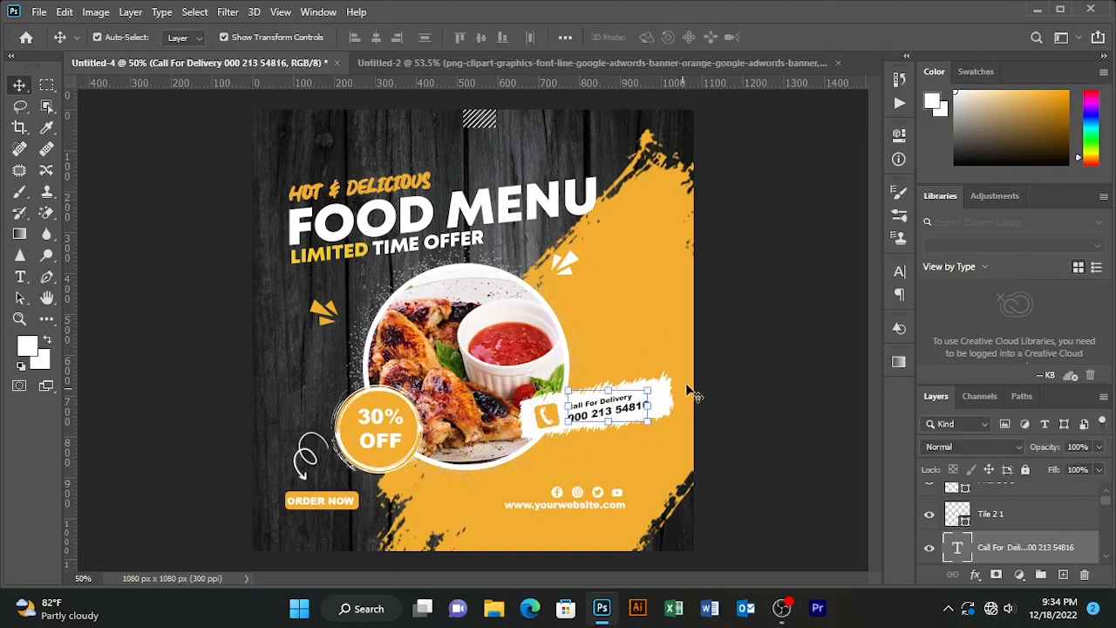
key("Up")
key("Left")
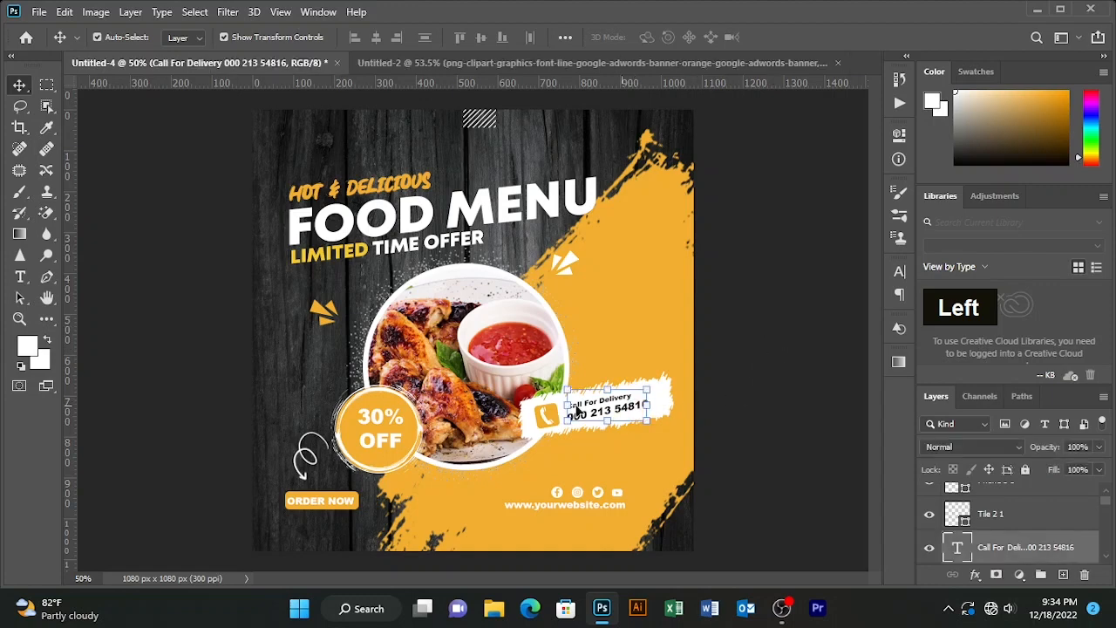
left_click(546, 413, "shift")
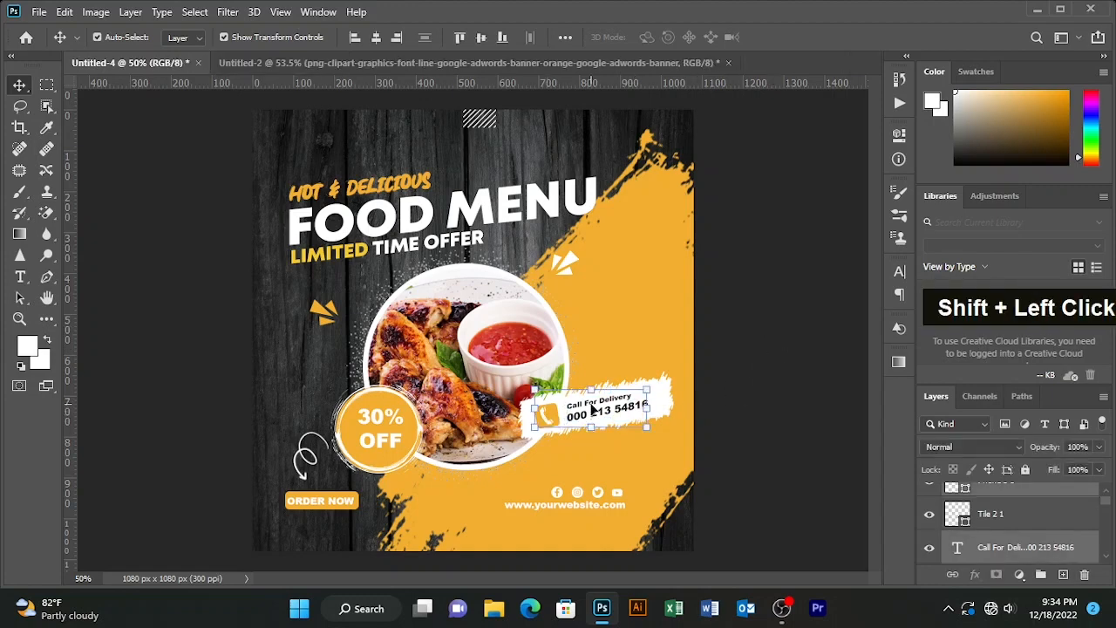
key("Right")
key("Right")
key("Right")
key("Right")
key("Up")
key("Right")
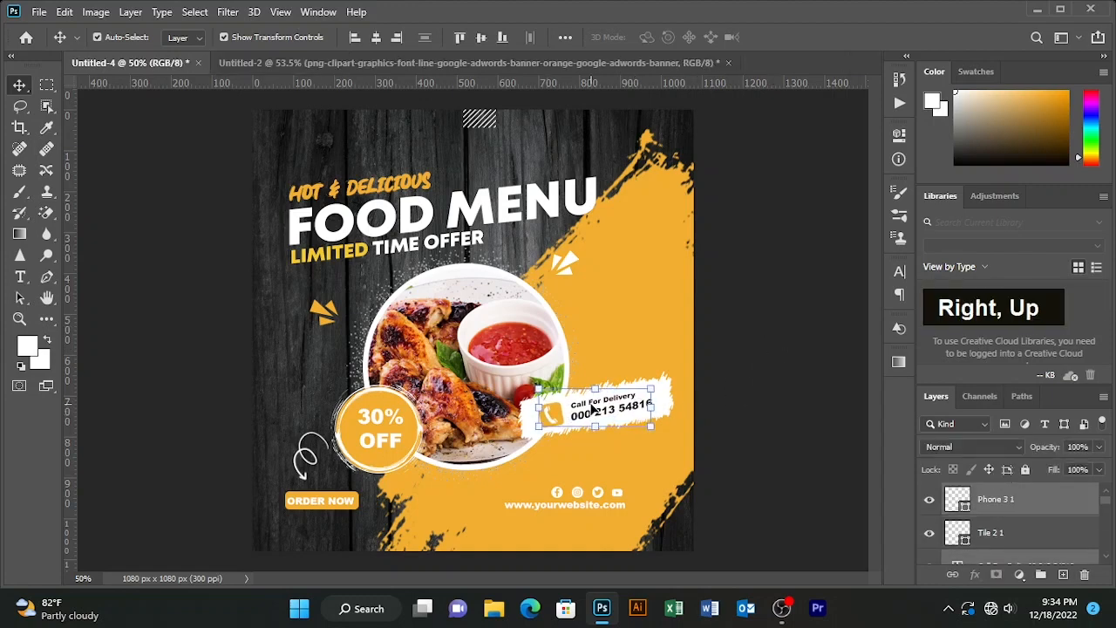
left_click(771, 245)
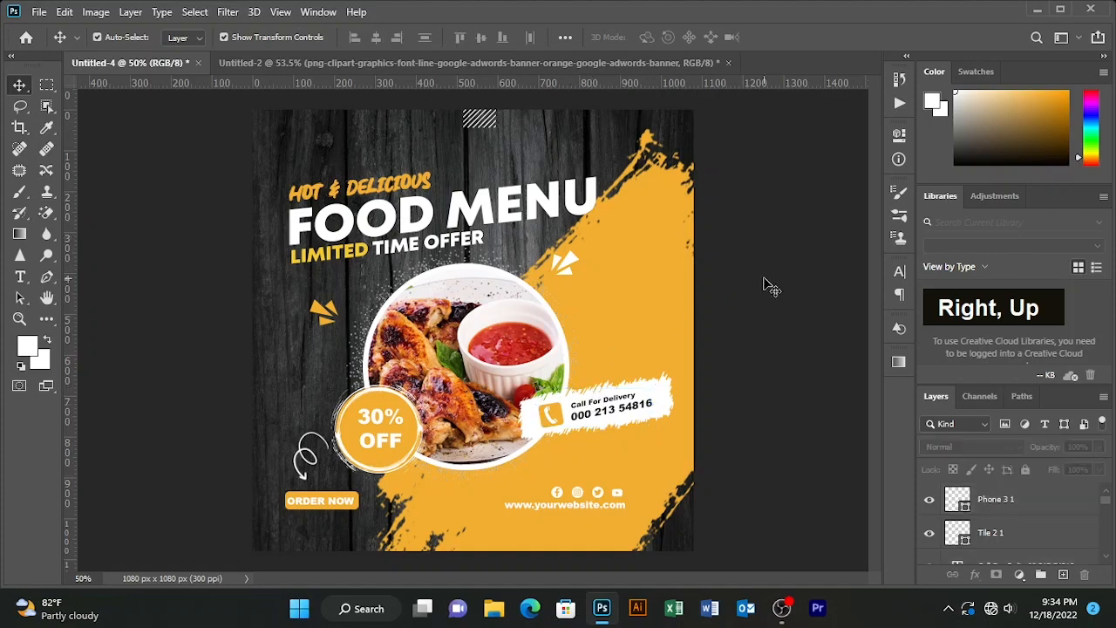
- Duplicate the striped tile shape, place the copy beside the original, and nudge both tiles up against the top edge
key("ctrl+minus")
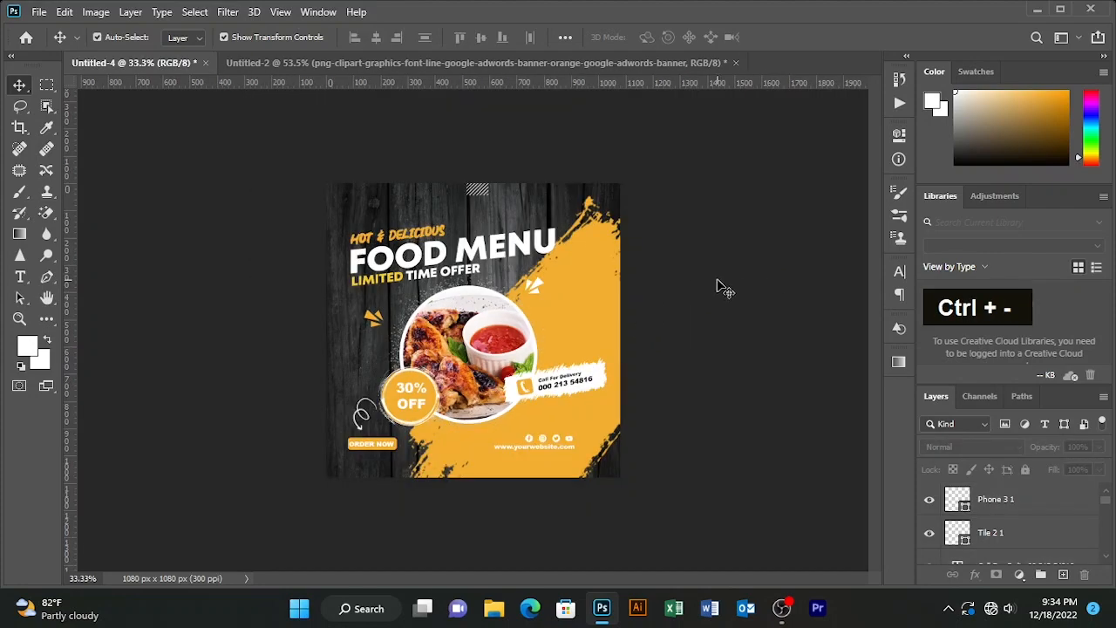
key("ctrl+equal")
key("ctrl+equal")
key("space")
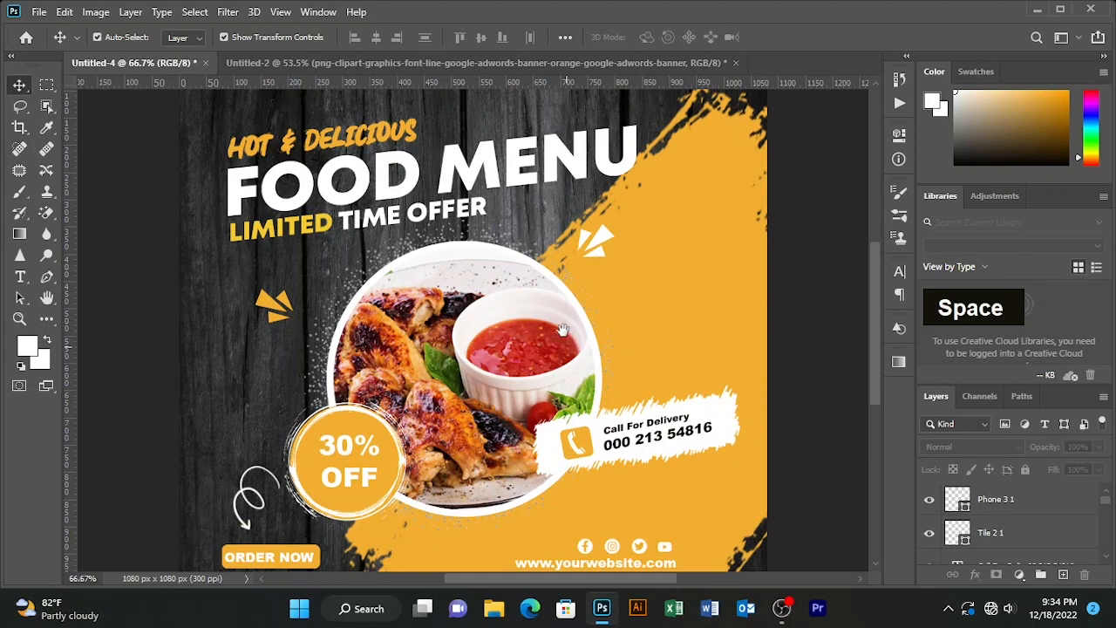
left_click_drag(562, 330, 591, 405)
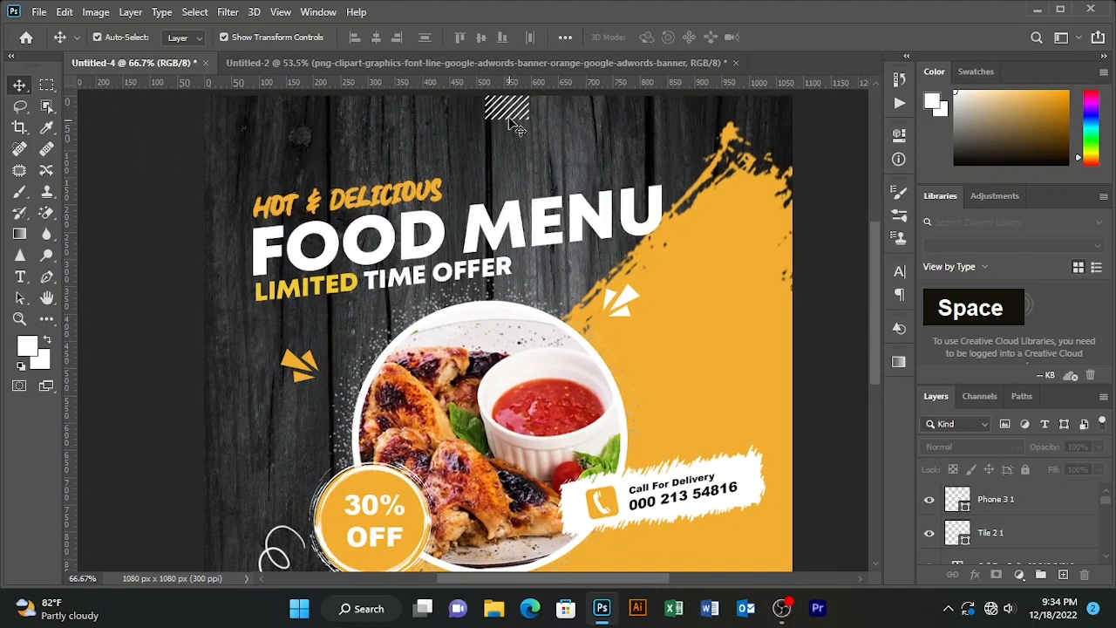
double_click(513, 111)
left_click_drag(526, 136, 503, 110)
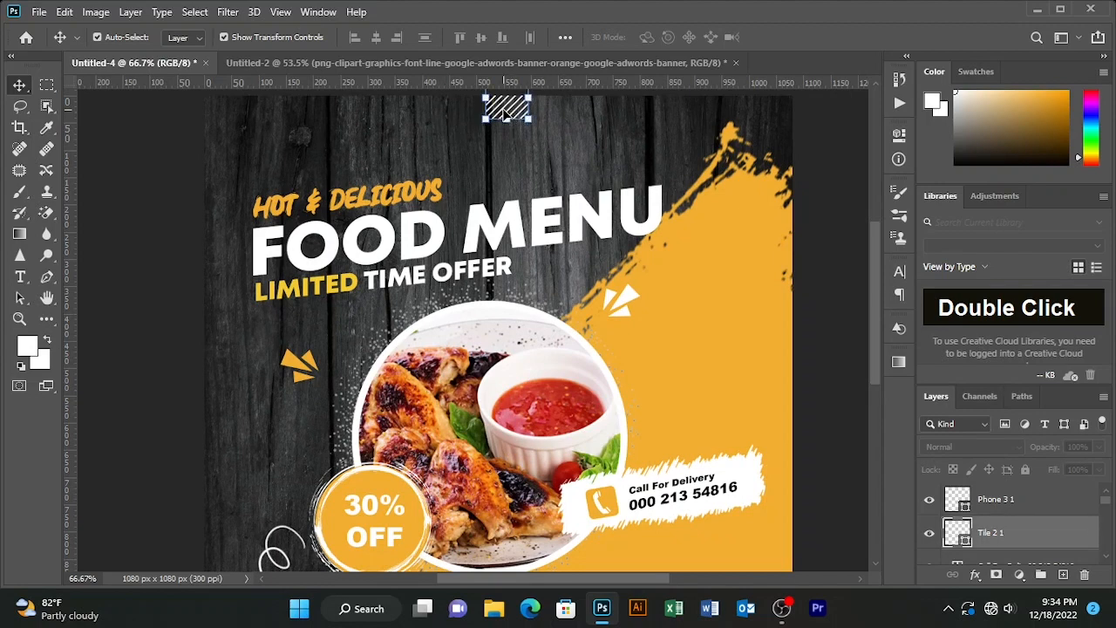
key("ctrl+j")
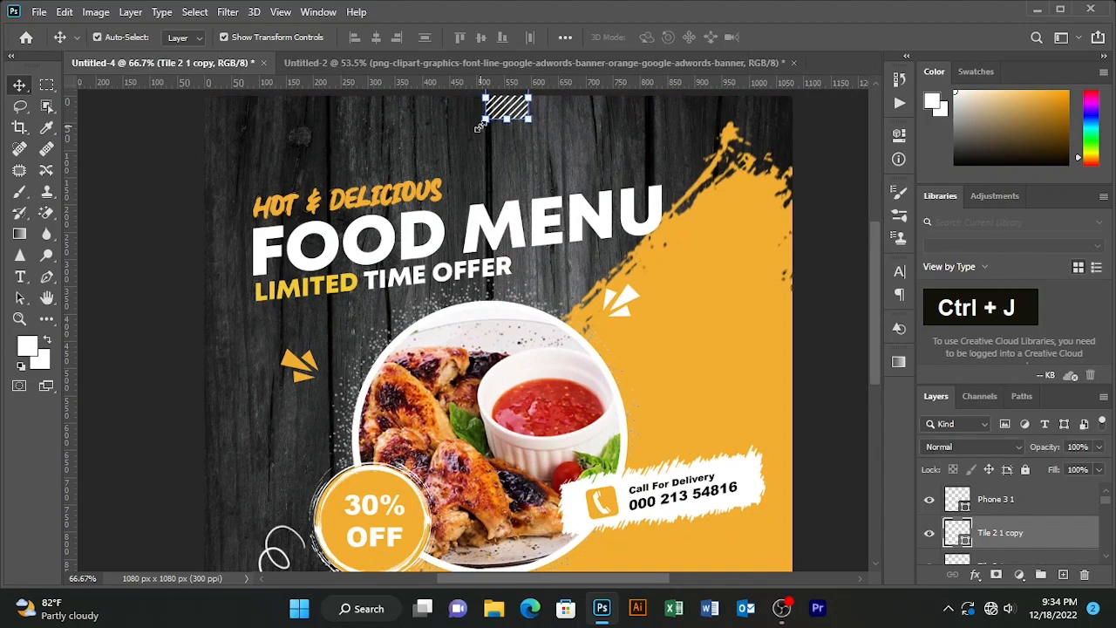
key("Left")
key("Left")
key("Left")
key("Left")
key("Left")
key("Left")
key("Left")
key("Left")
key("Left")
key("Left")
key("Left")
key("Left")
key("Left")
key("Left")
key("Left")
key("Left")
key("Left")
key("Left")
key("Left")
key("Left")
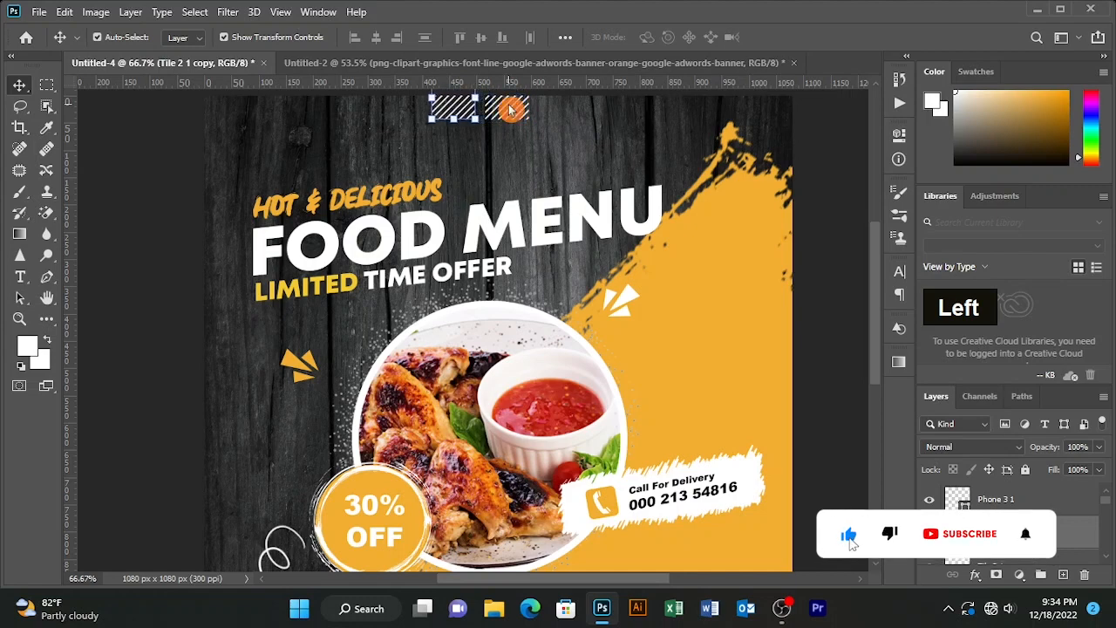
key("Right")
key("Right")
key("Right")
key("Right")
key("Right")
left_click(530, 134)
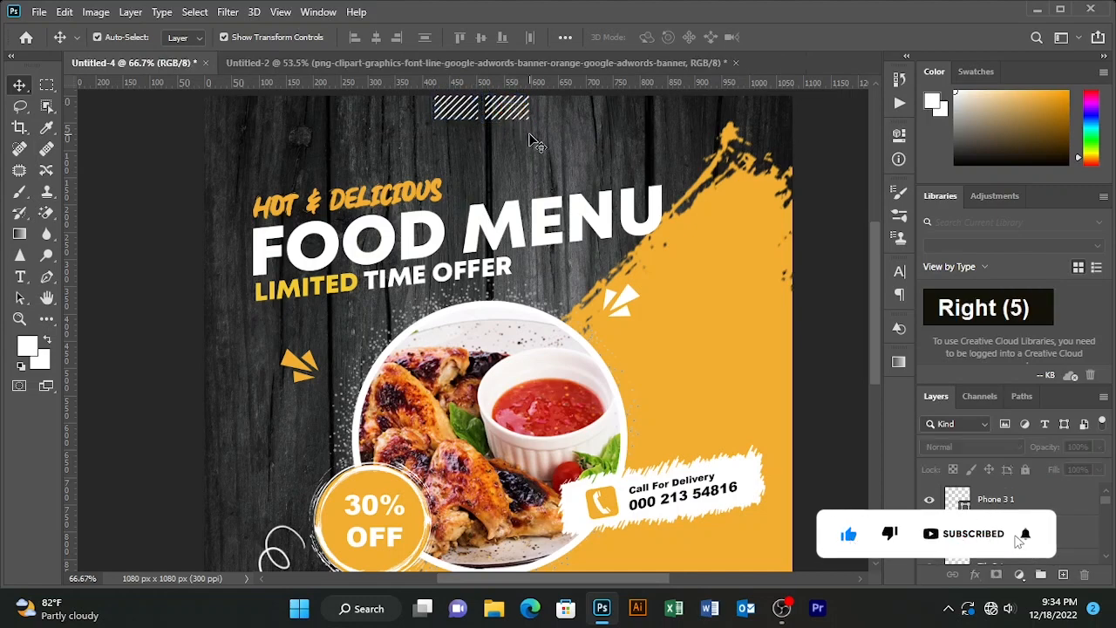
left_click_drag(576, 116, 427, 94)
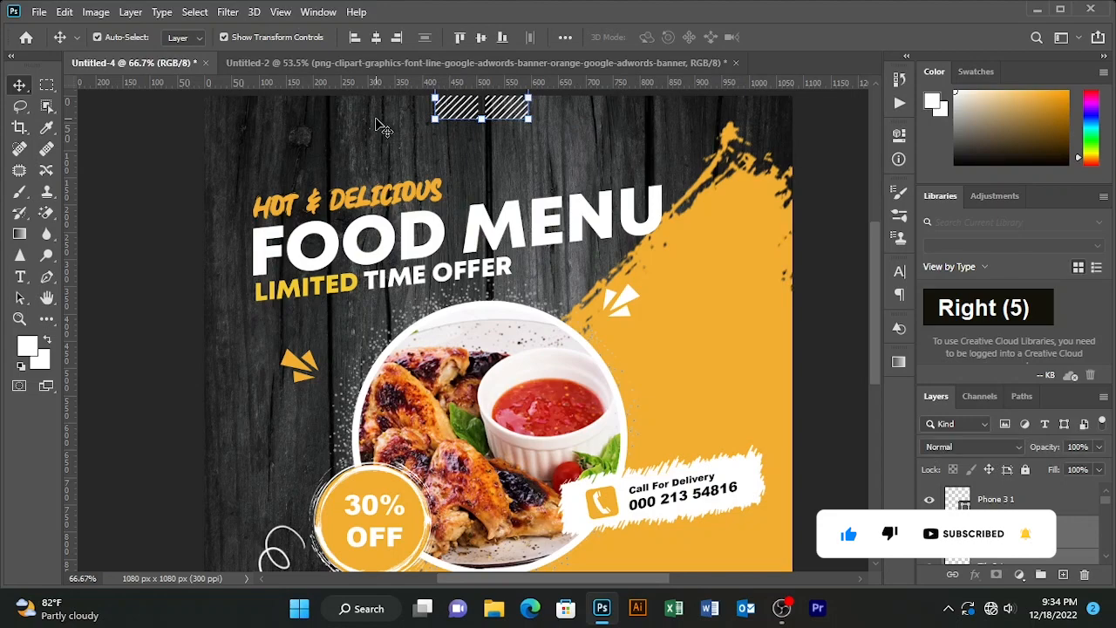
key("Up")
key("Up")
key("Up")
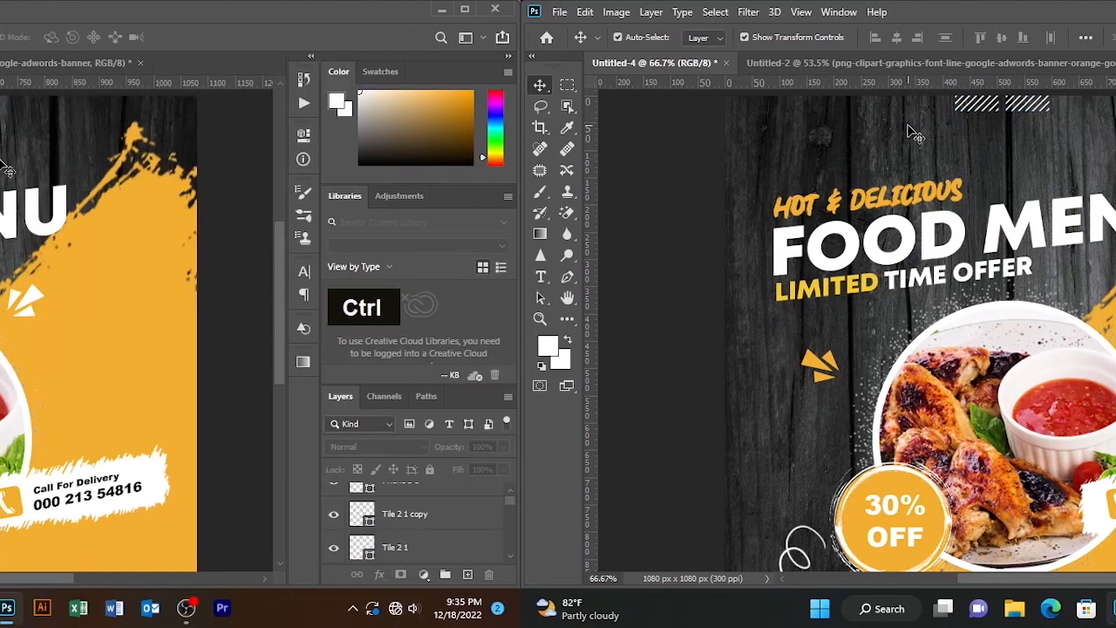
- Zoom in and out to review the finished design at different sizes
key("ctrl+0")
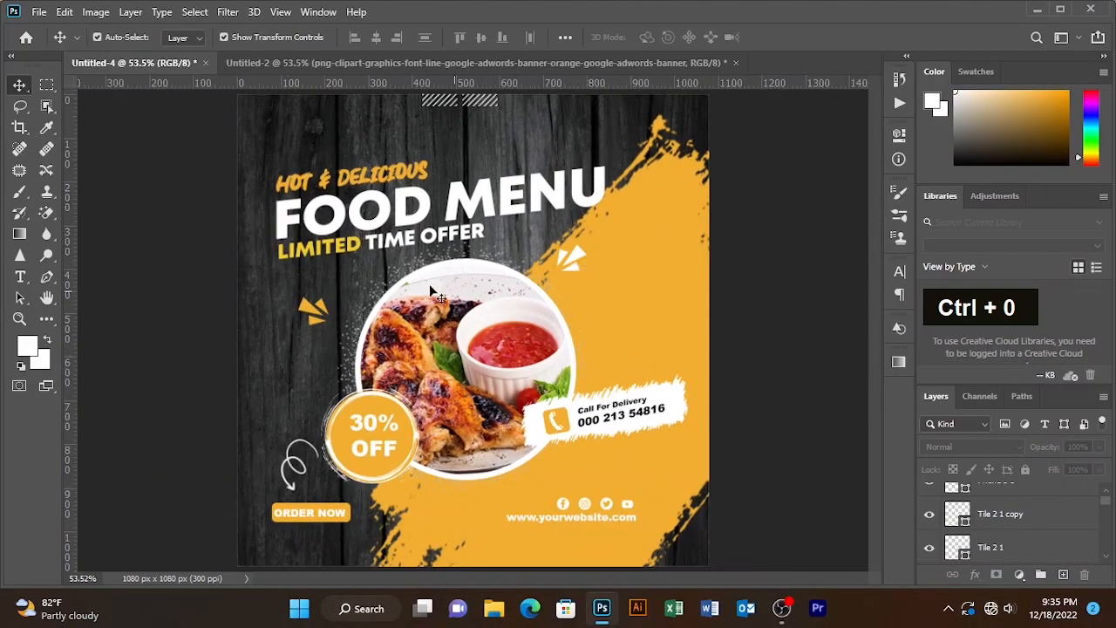
key("ctrl+minus")
key("ctrl+minus")
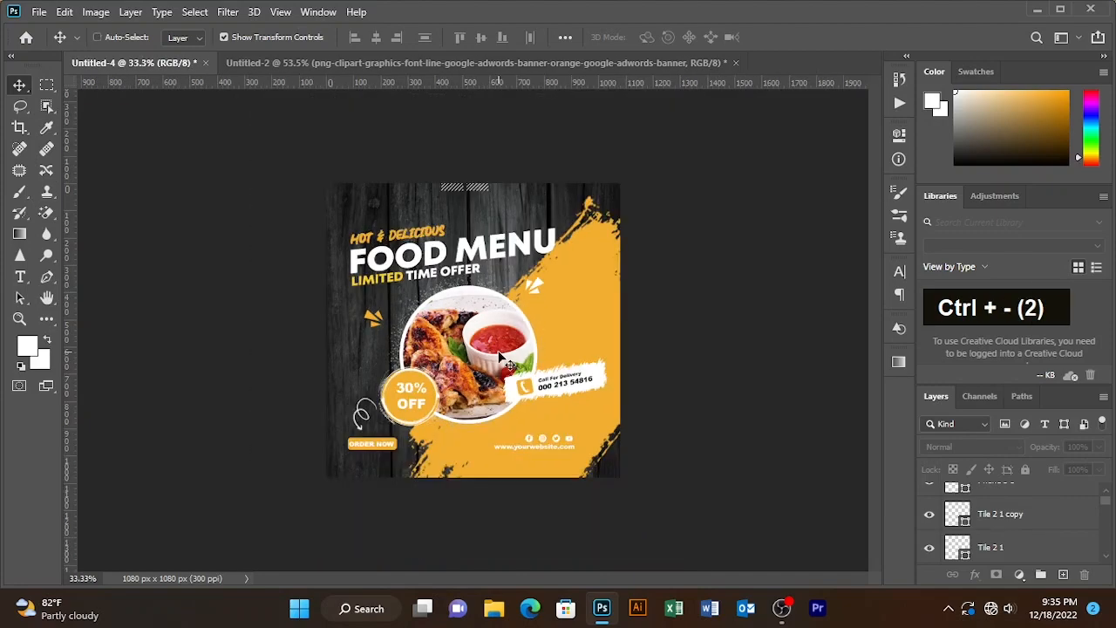
key("ctrl+equal")
key("ctrl+equal")
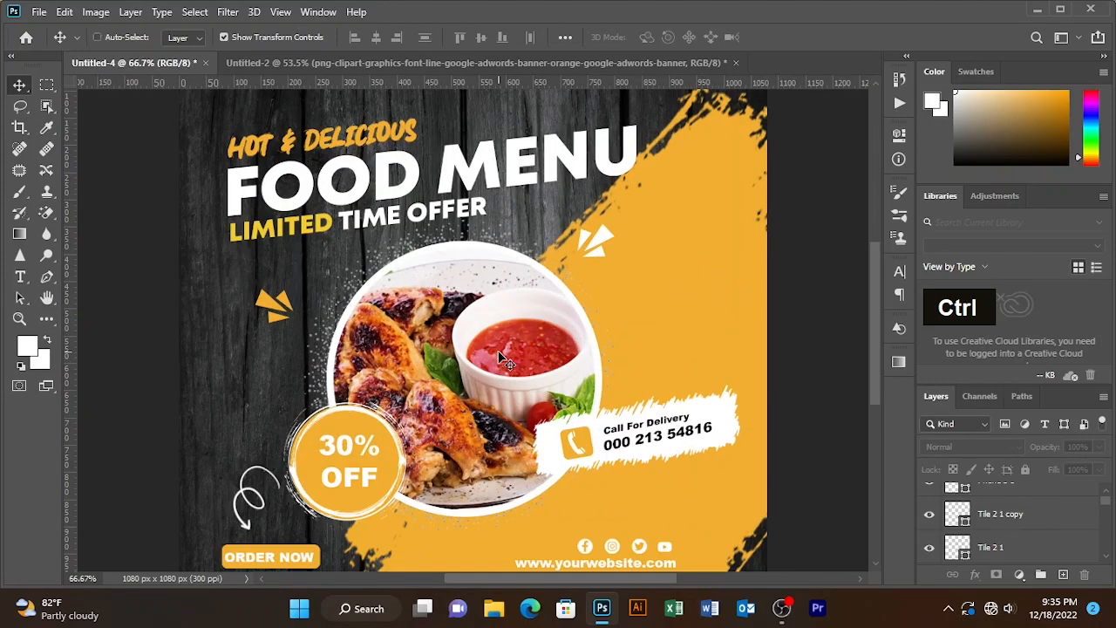
key("ctrl+0")
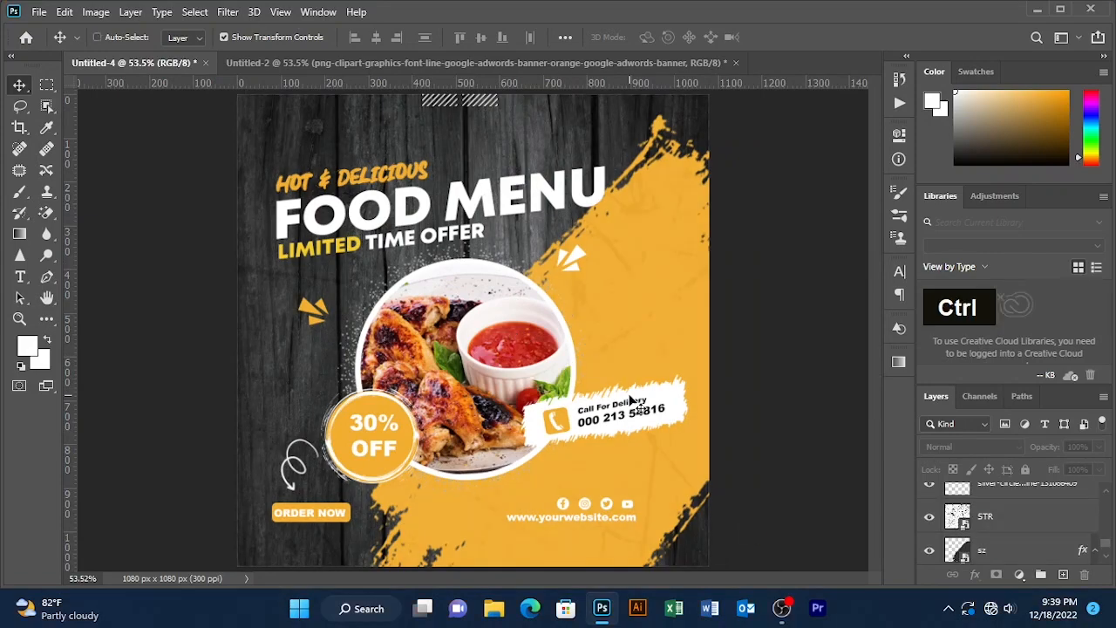
key("ctrl+equal")
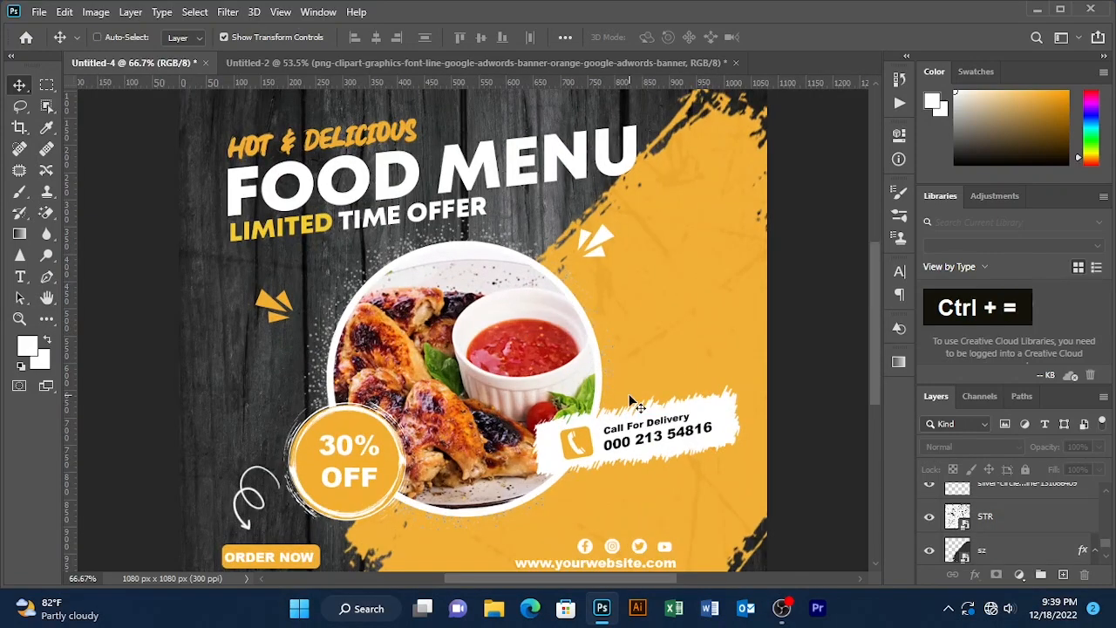
key("ctrl+minus")
key("ctrl+minus")
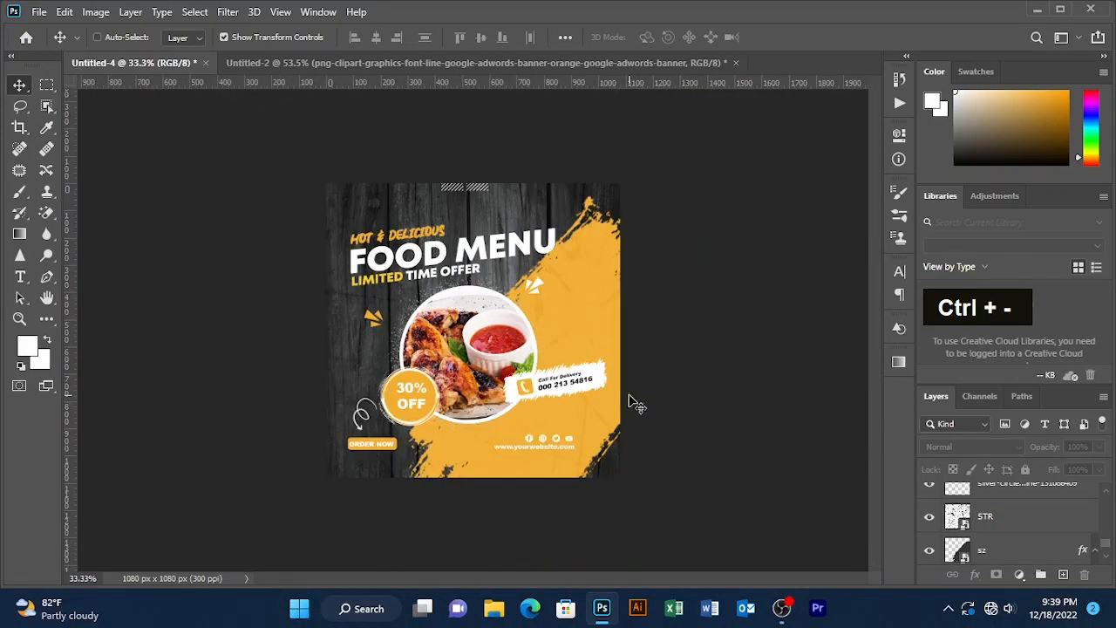
key("ctrl+0")
key("ctrl+0")
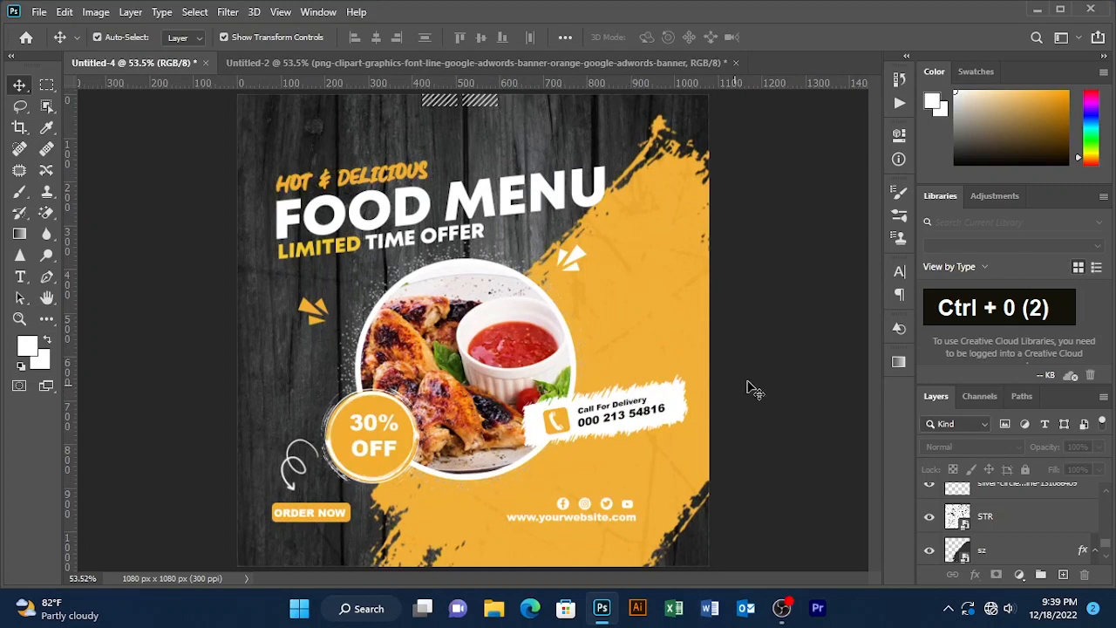